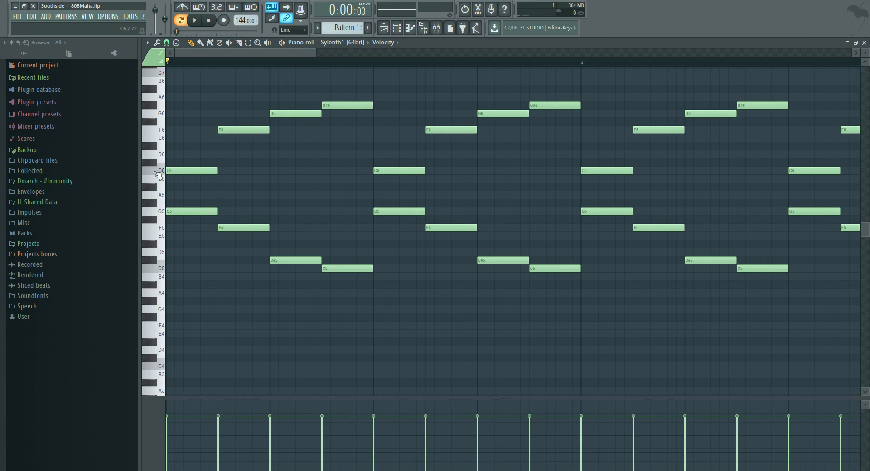
Audition the C6, F6 and G6 piano keys that make up the upper melody in Sylenth1's piano roll
scroll(256, 51, "down", 5)
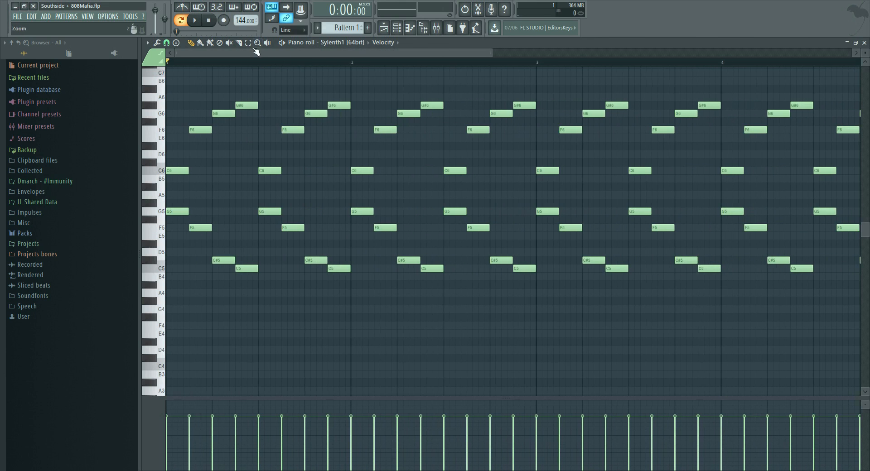
left_click_drag(169, 200, 90, 217)
left_click(190, 43)
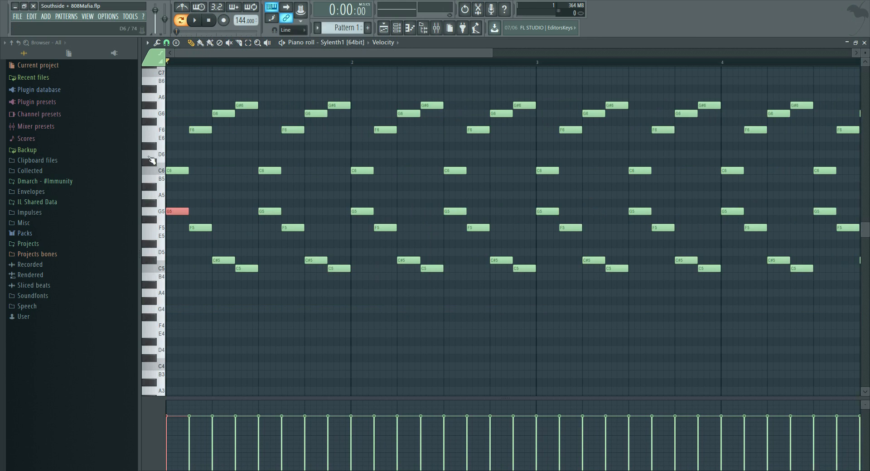
left_click(154, 172)
left_click(155, 131)
left_click(155, 115)
Mute the lower melody notes from bar 1 to the middle of bar 3 and play the pattern briefly
scroll(219, 57, "down", 3)
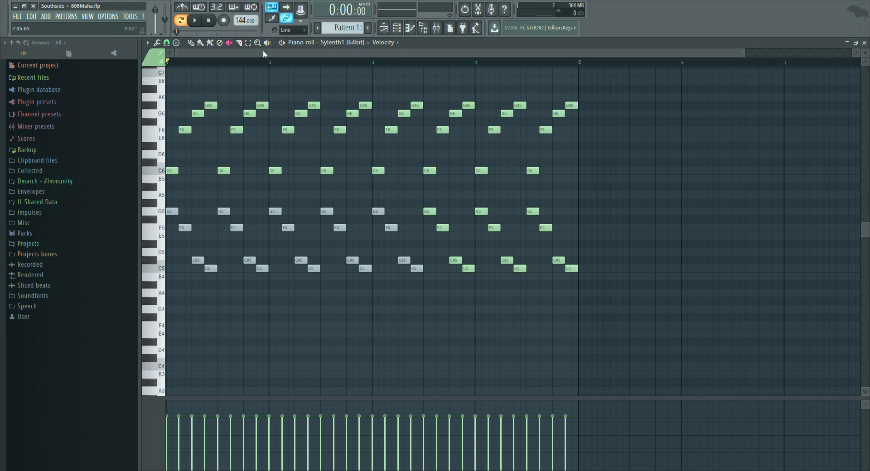
left_click(196, 21)
left_click(208, 20)
Bypass Gross Beat and Fruity parametric EQ 2 on mixer Insert 1 and play the upper melody dry
left_click(436, 28)
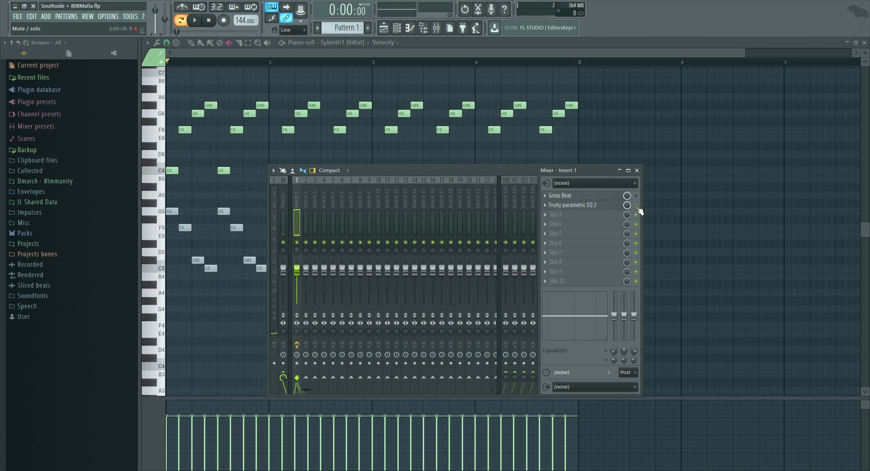
key("F9")
key("space")
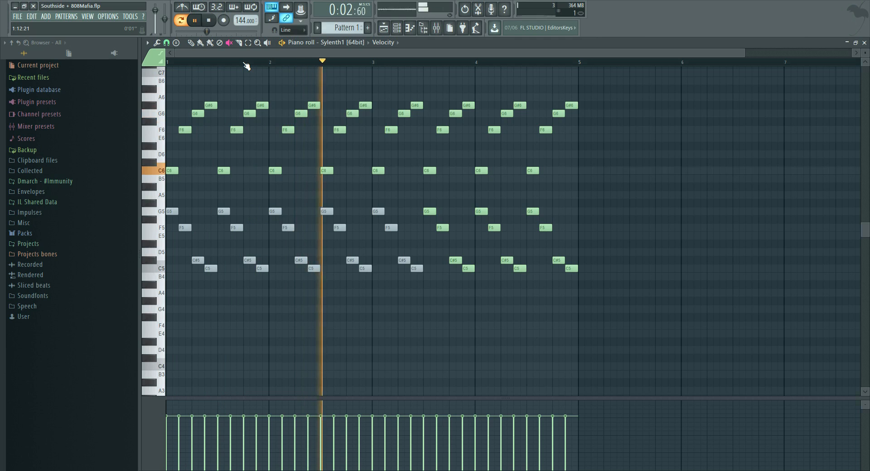
left_click(211, 20)
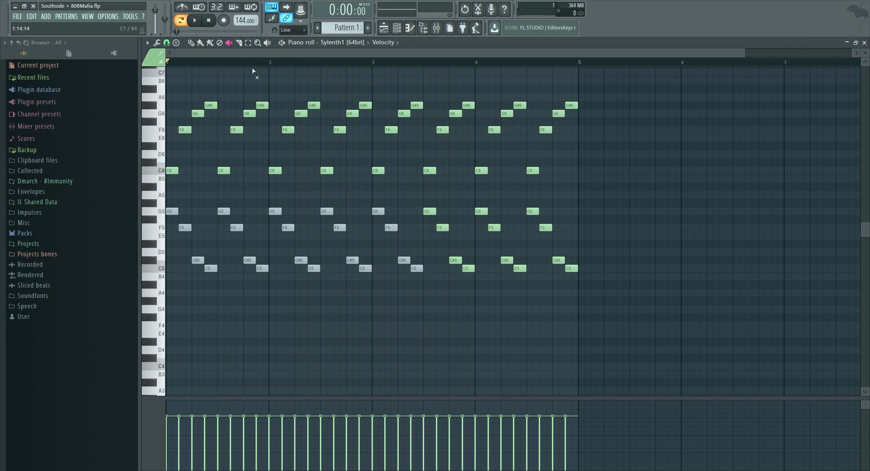
Unmute the lower melody notes, audition their piano keys and play both melodies together
left_click_drag(383, 217, 421, 288)
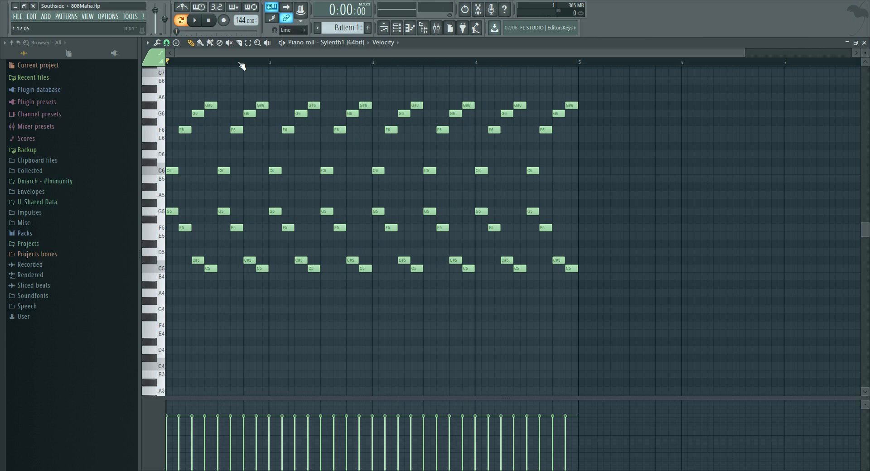
scroll(271, 66, "up", 3)
scroll(272, 65, "down", 4)
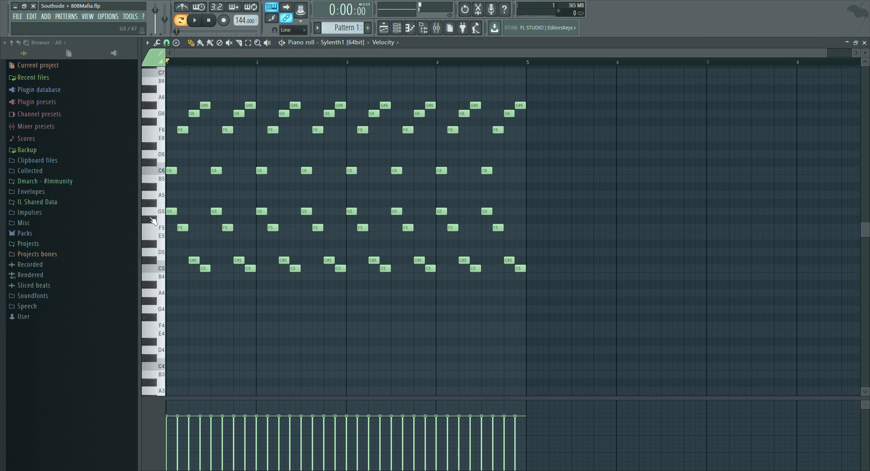
left_click(156, 230)
left_click(158, 263)
key("space")
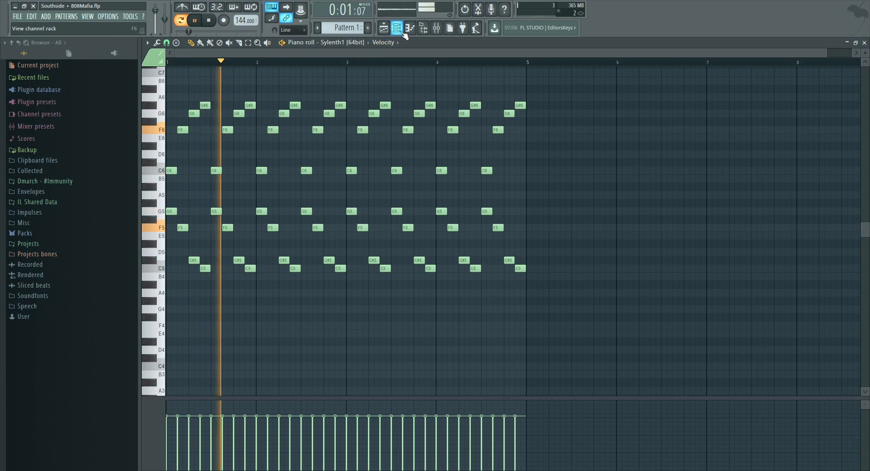
key("space")
Check the 1/2 Speed time preset in Gross Beat on Insert 1 and re-enable both effects on that track
left_click(436, 28)
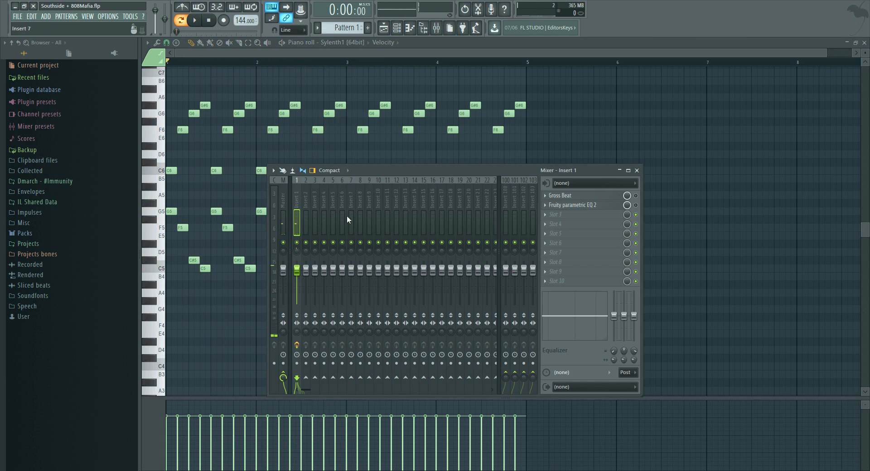
left_click(610, 198)
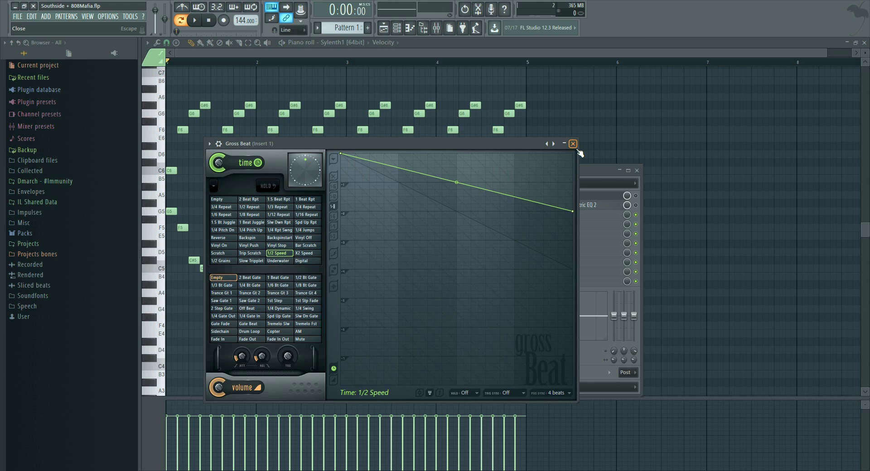
left_click(591, 167)
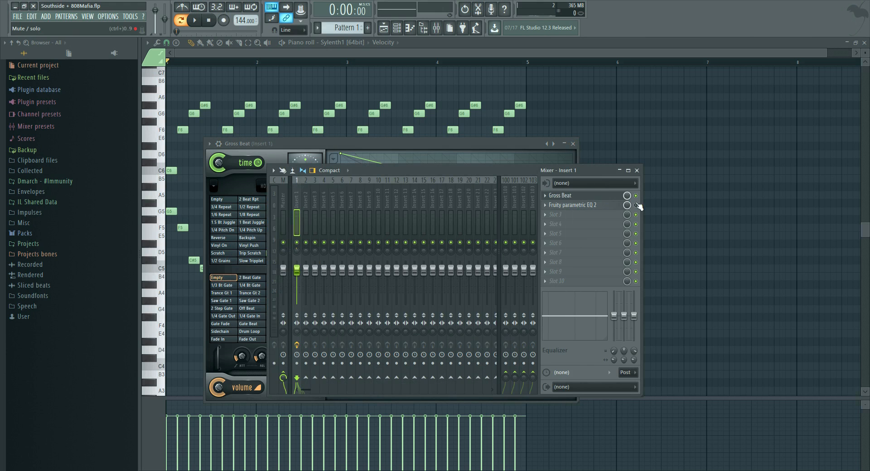
Inspect the band 1 high-pass in Fruity parametric EQ 2 on Insert 1 and play the pattern with the effects enabled
left_click(599, 208)
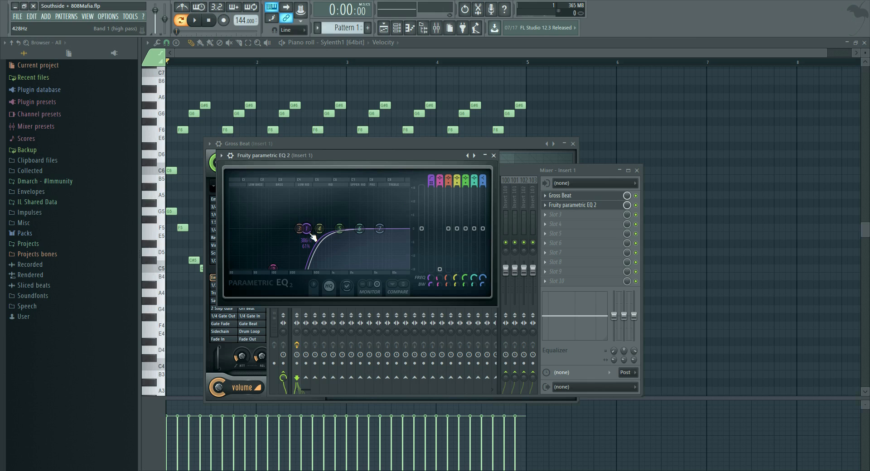
left_click_drag(311, 228, 313, 228)
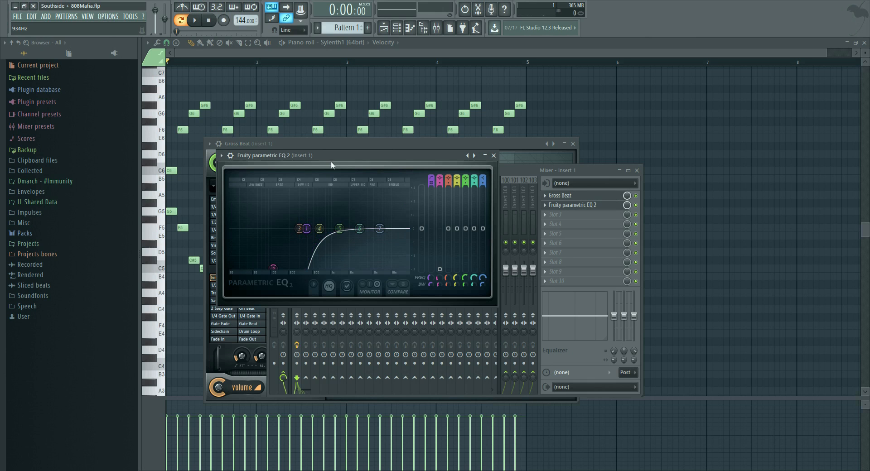
left_click_drag(349, 161, 369, 171)
key("space")
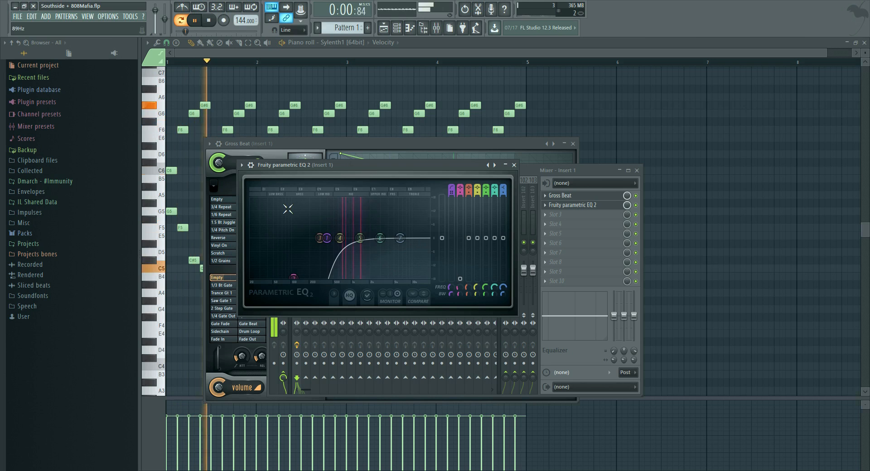
left_click(327, 55)
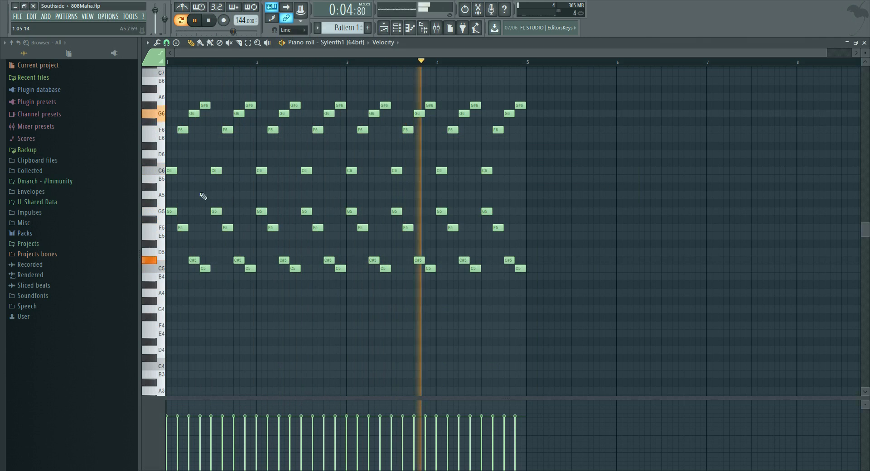
key("space")
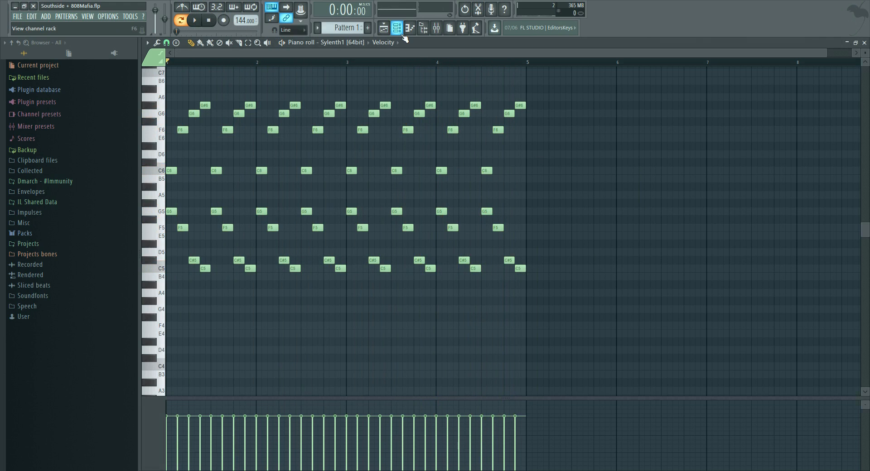
Add an ElectraX2 [64bit] channel to the channel rack and open its patch browser
left_click(403, 35)
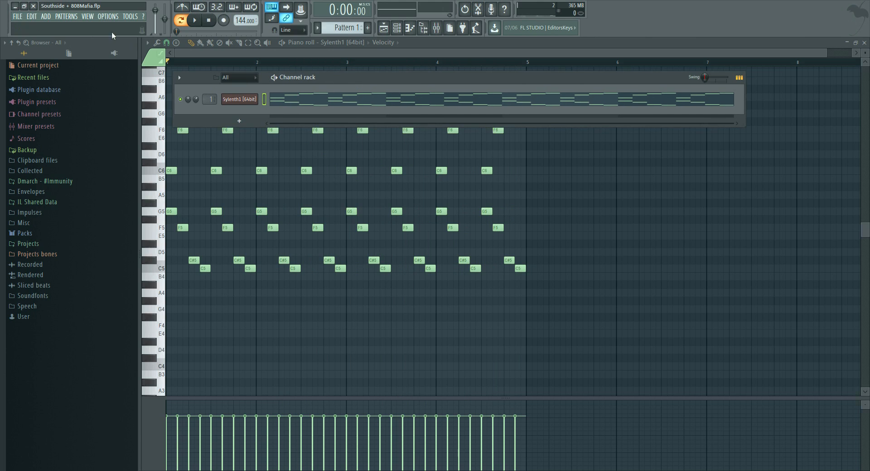
left_click(47, 17)
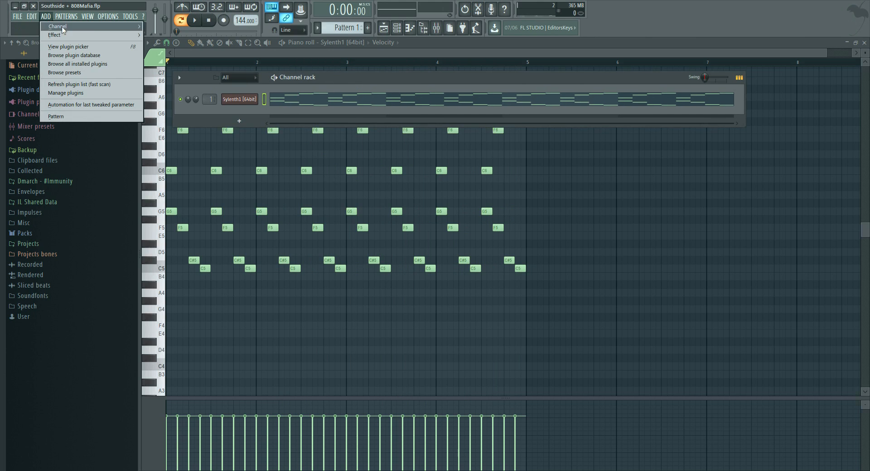
mouse_move(63, 27)
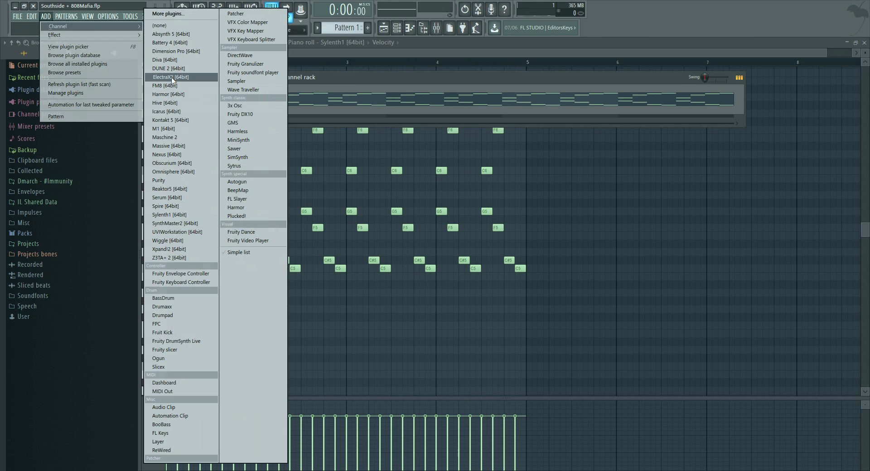
left_click(172, 78)
left_click_drag(354, 171, 324, 100)
left_click(333, 153)
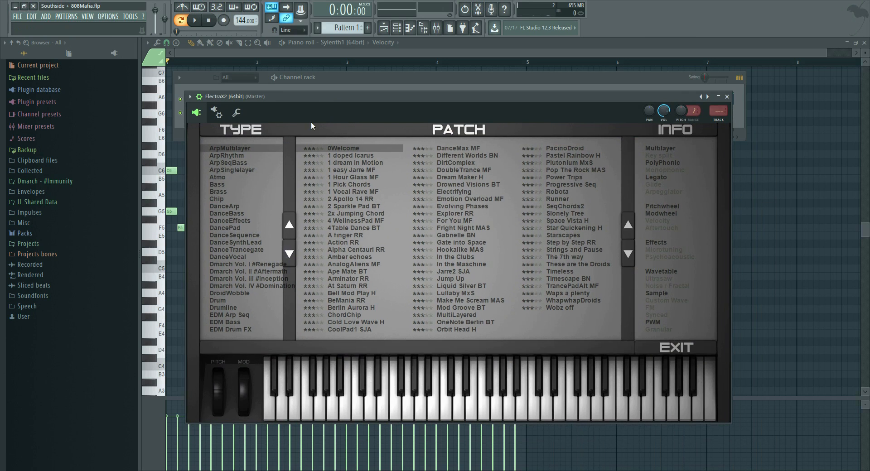
Browse the pluck patches of the Dmarch Vol. IV #Domination bank in ElectraX2 and load PLUCK - Ash
left_click(255, 286)
scroll(254, 288, "down", 2)
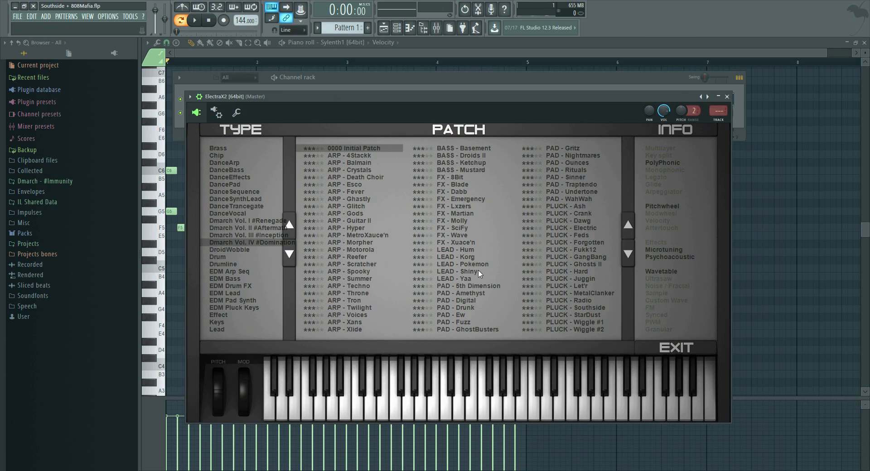
left_click(569, 278)
left_click(584, 285)
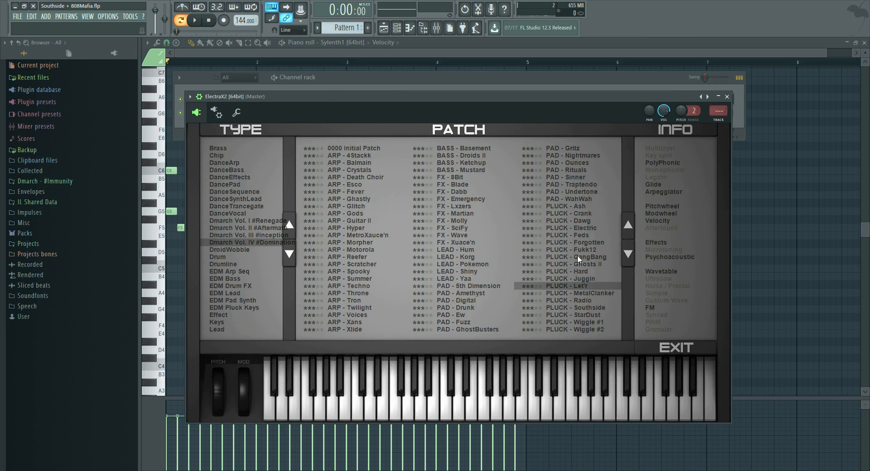
left_click(585, 208)
Copy the Sylenth1 notes into the ElectraX2 channel and route ElectraX2 to mixer track 1
left_click_drag(419, 99, 420, 104)
left_click(371, 81)
right_click(249, 99)
left_click(343, 108)
right_click(247, 111)
left_click(343, 130)
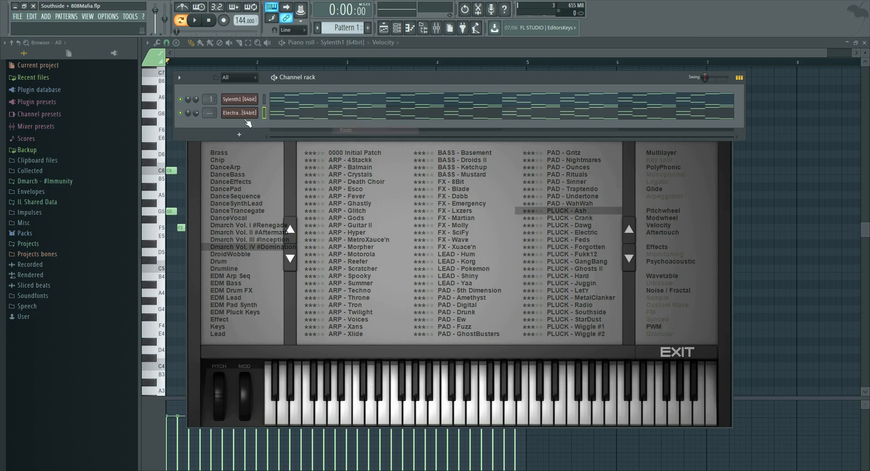
scroll(207, 113, "up", 1)
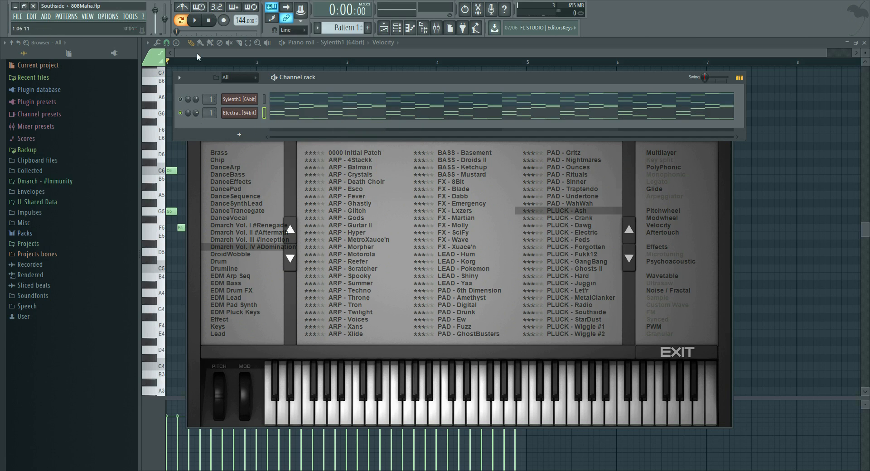
Audition ElectraX2 with Sylenth1 muted and switch it to the PLUCK - Crank patch
left_click(195, 22)
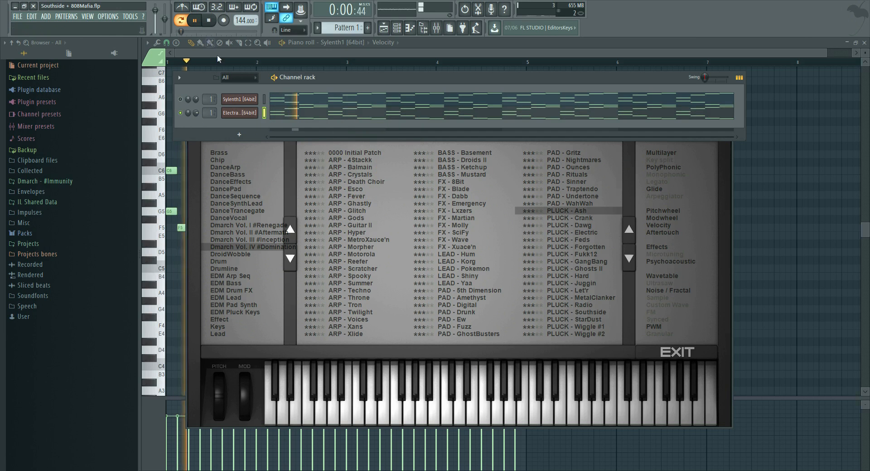
left_click(239, 113)
left_click(303, 136)
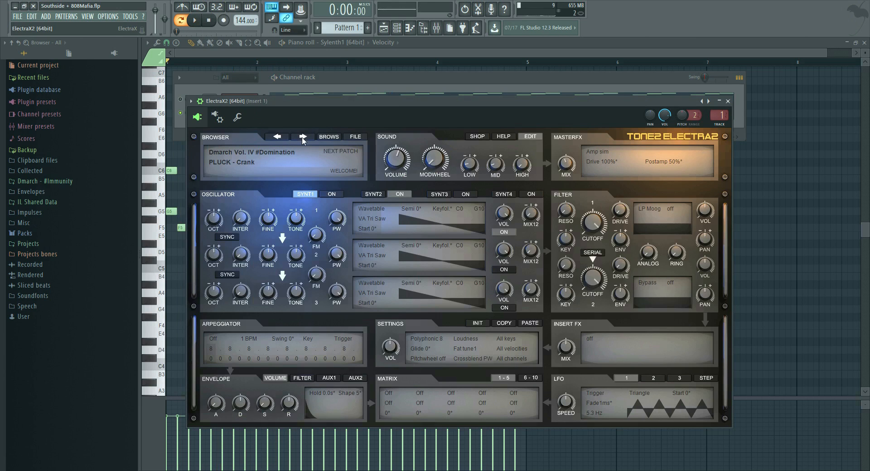
left_click(324, 86)
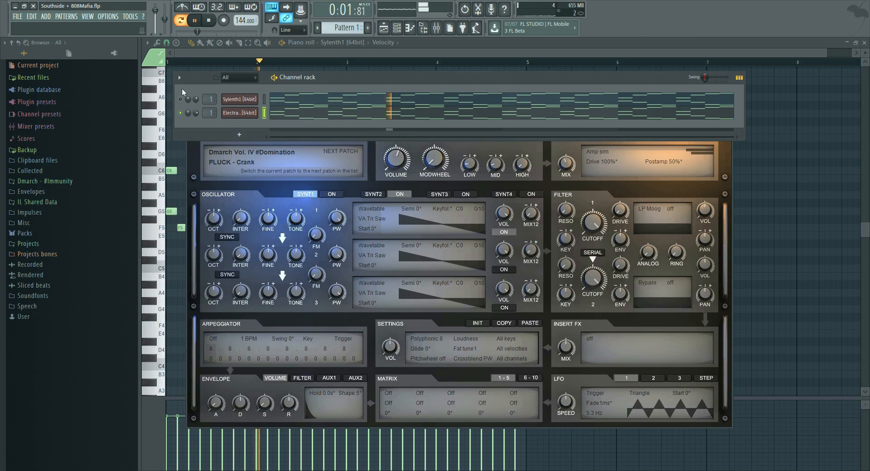
key("space")
Route ElectraX2 to mixer track 2 and load Gross Beat in slot 1 of Insert 2 with the 1/2 Speed time preset
left_click(436, 29)
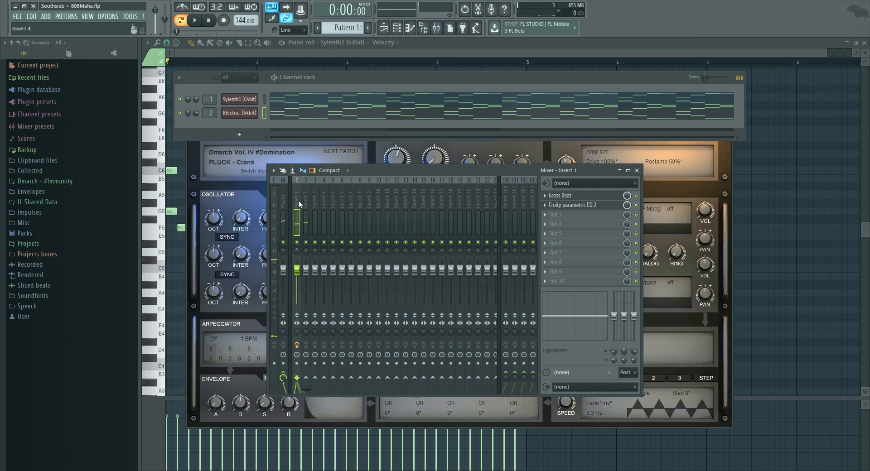
left_click(580, 197)
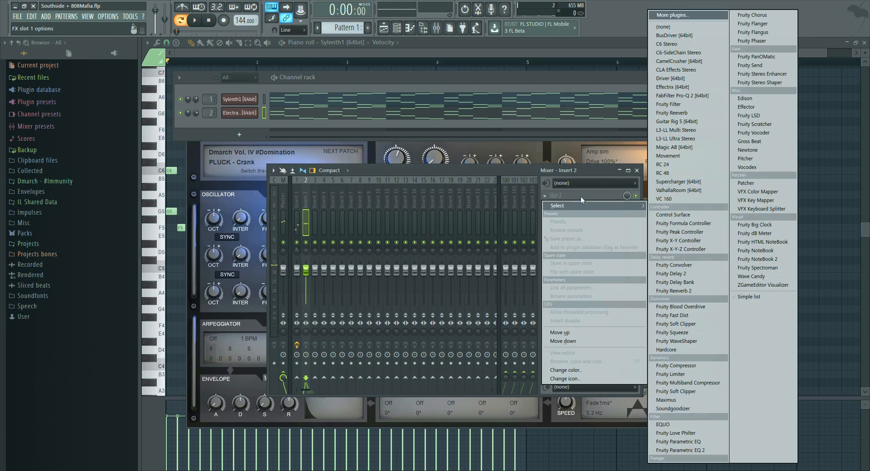
left_click(775, 142)
left_click(565, 156)
left_click(565, 156)
left_click(291, 265)
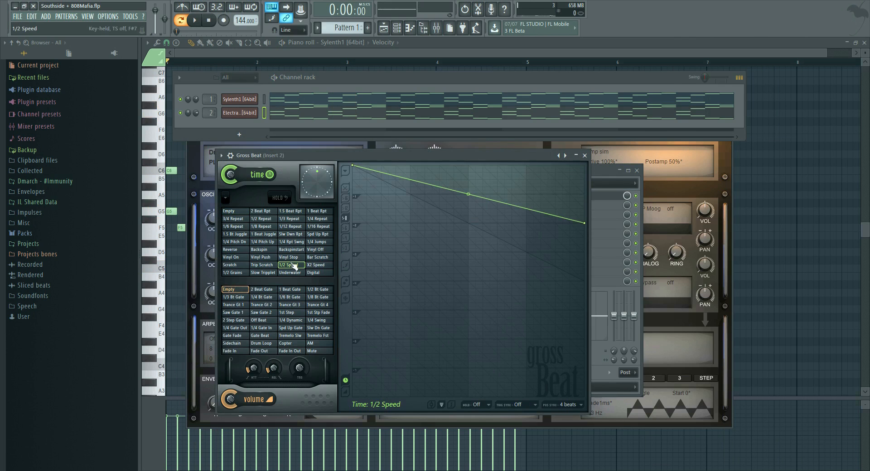
left_click(576, 156)
Add Fruity parametric EQ 2 to slot 2 of Insert 2 and cut the lows with a band 1 high-pass and band 2 lowered fully
left_click(569, 205)
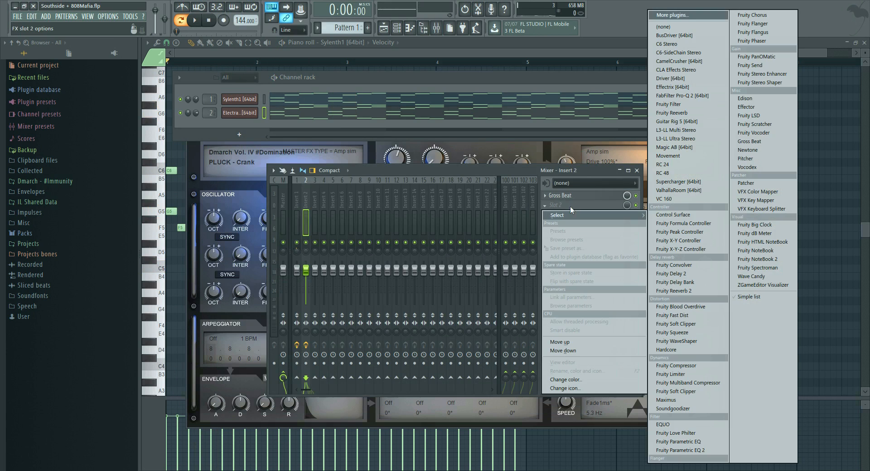
left_click(675, 451)
left_click_drag(443, 197, 443, 186)
left_click_drag(270, 240, 285, 280)
left_click_drag(325, 241, 319, 240)
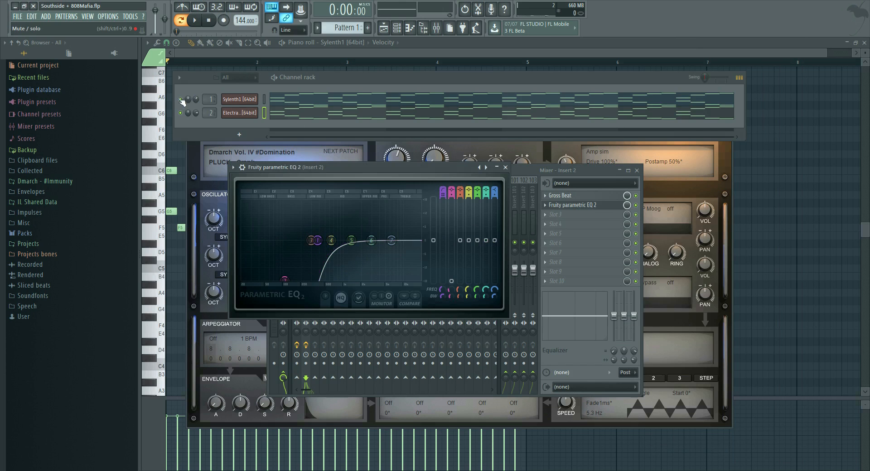
Play the processed ElectraX2 part alone and together with Sylenth1
key("space")
key("space")
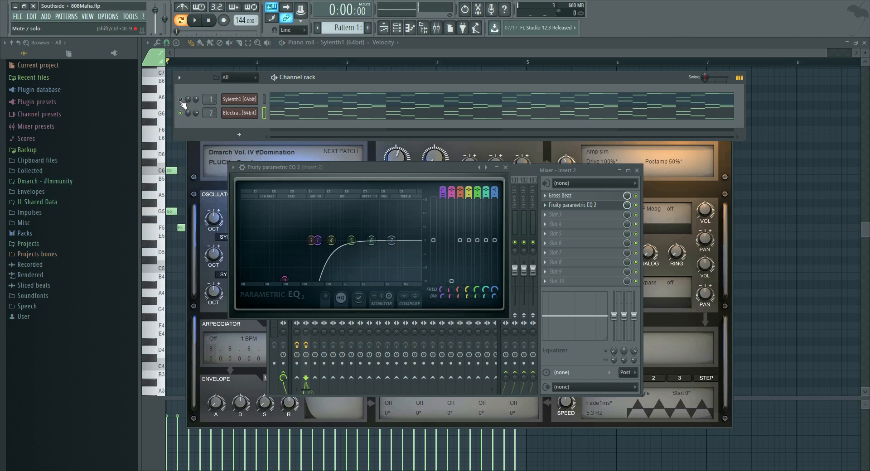
key("space")
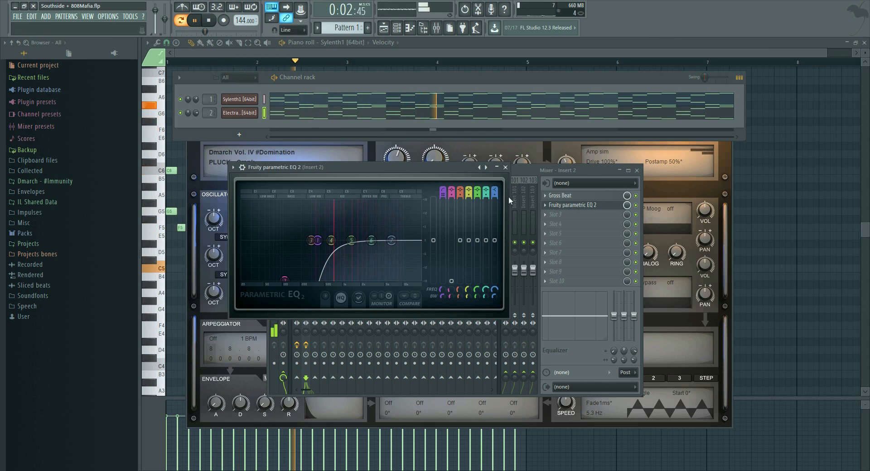
Lower the EQ's band 1 high-pass frequency on Insert 2 and add Fruity Reeverb in slot 3 with a reduced mix level
mouse_move(317, 240)
left_mouse_down()
mouse_move(329, 240)
mouse_move(301, 240)
mouse_move(308, 240)
left_mouse_up()
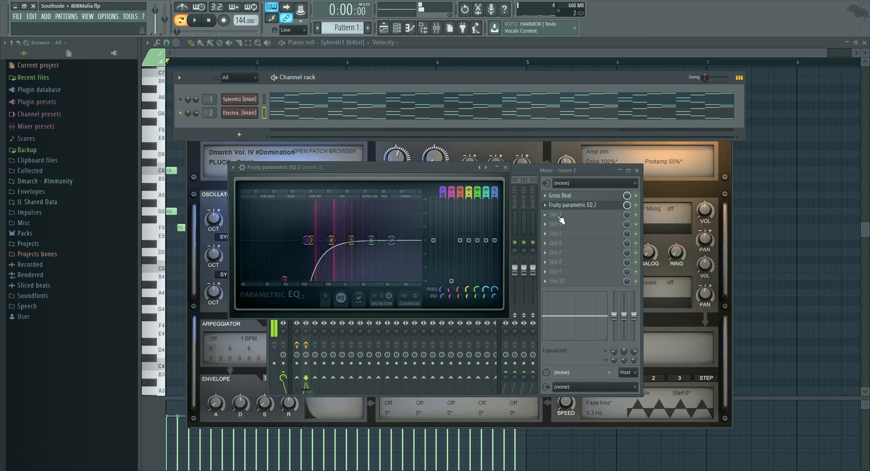
left_click(561, 220)
left_click(668, 113)
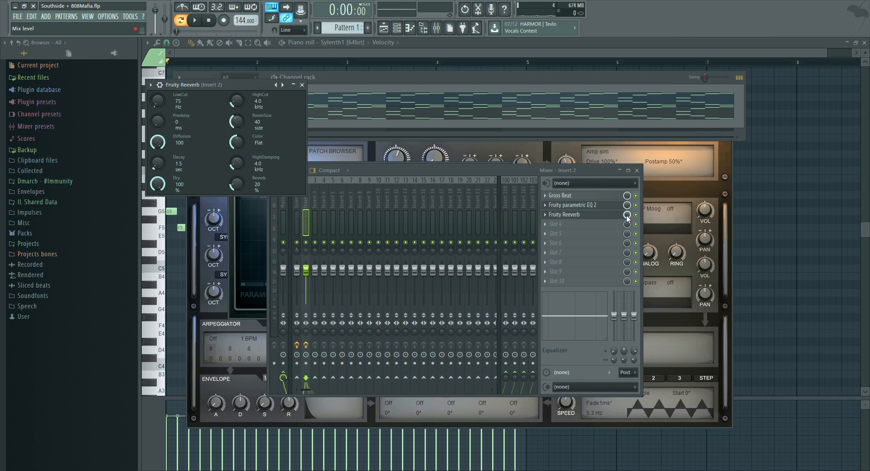
left_click_drag(626, 216, 627, 221)
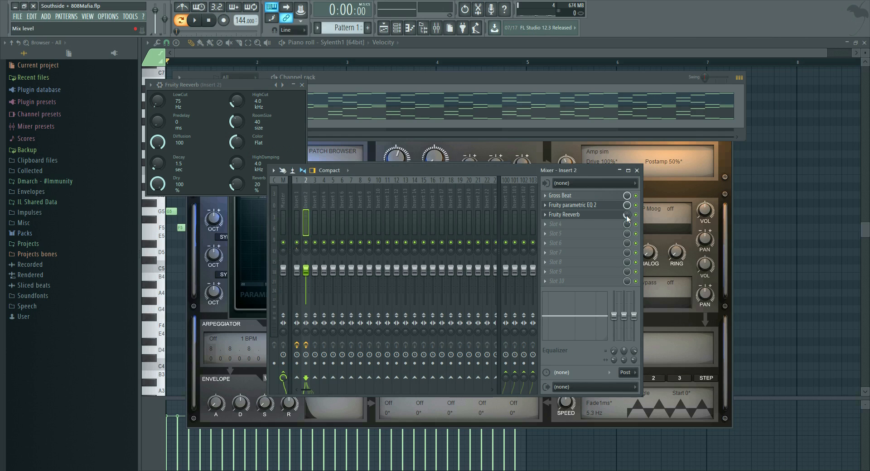
key("space")
left_click_drag(627, 215, 626, 216)
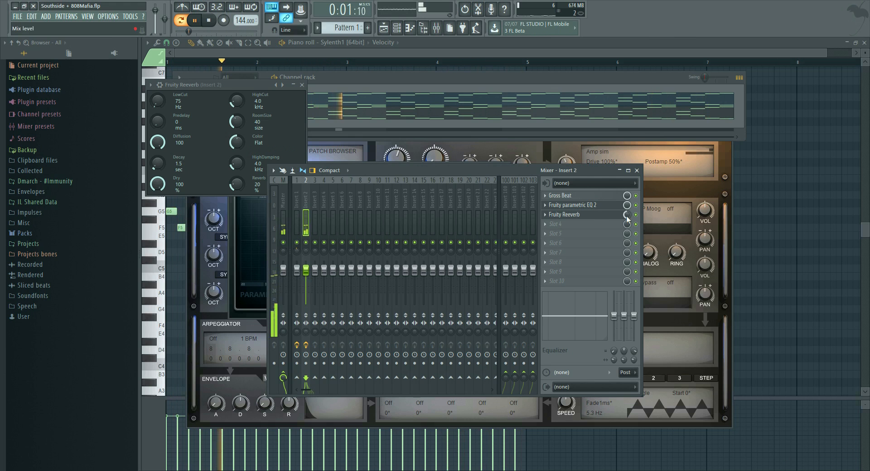
Unmute Sylenth1 and adjust the ElectraX2 channel's panning, trying 26% right, and its volume while both parts play
left_click(412, 80)
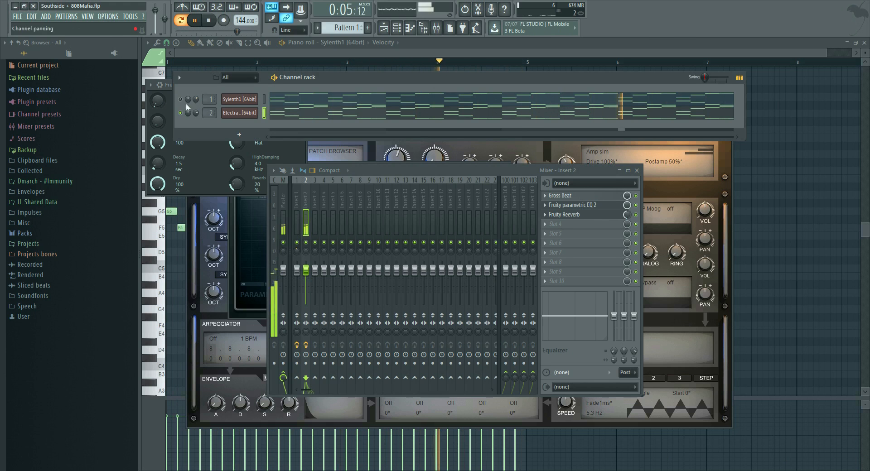
left_click_drag(199, 112, 191, 102)
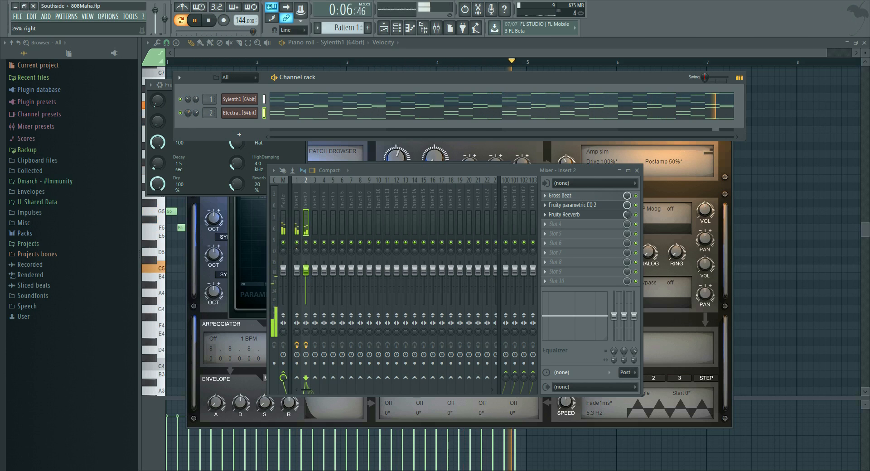
left_click_drag(196, 113, 195, 111)
key("space")
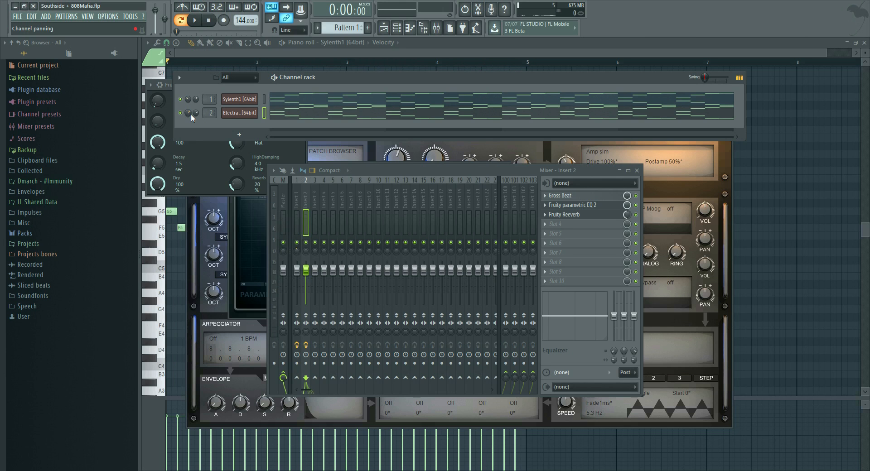
Play both instruments together and inspect the effect chains of Insert 1 and Insert 2
left_click(305, 204)
left_click(298, 199)
left_click(302, 195)
left_click(329, 82)
key("space")
left_click(298, 205)
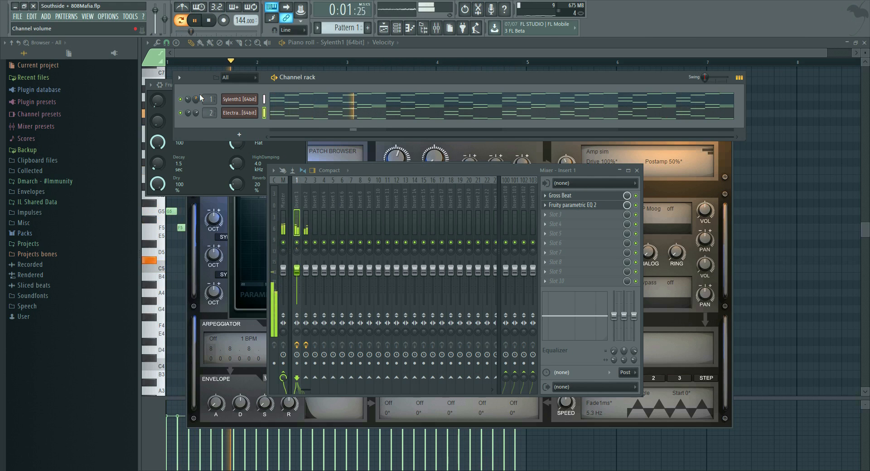
key("space")
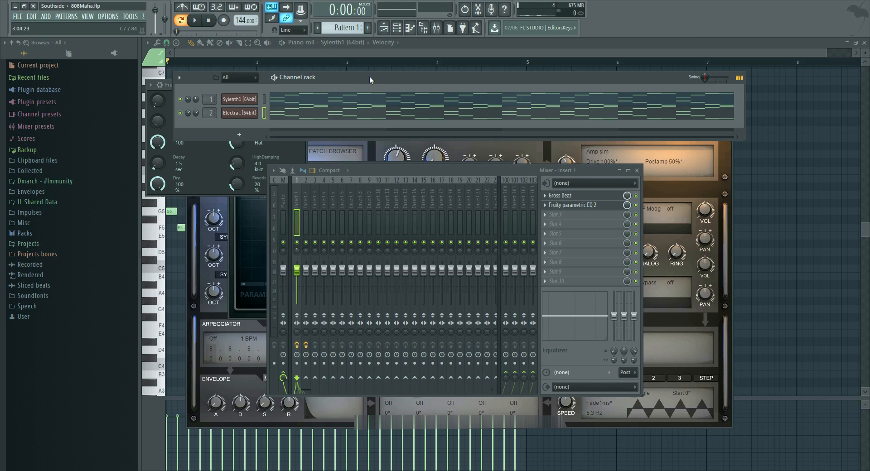
Close the Fruity Reeverb window, replay the layered melody and bring up the Sylenth1 plugin
left_click(171, 86)
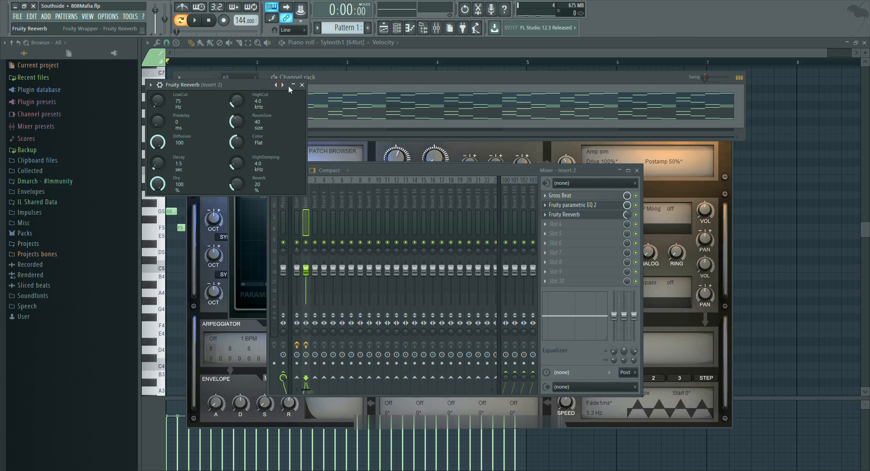
left_click(302, 86)
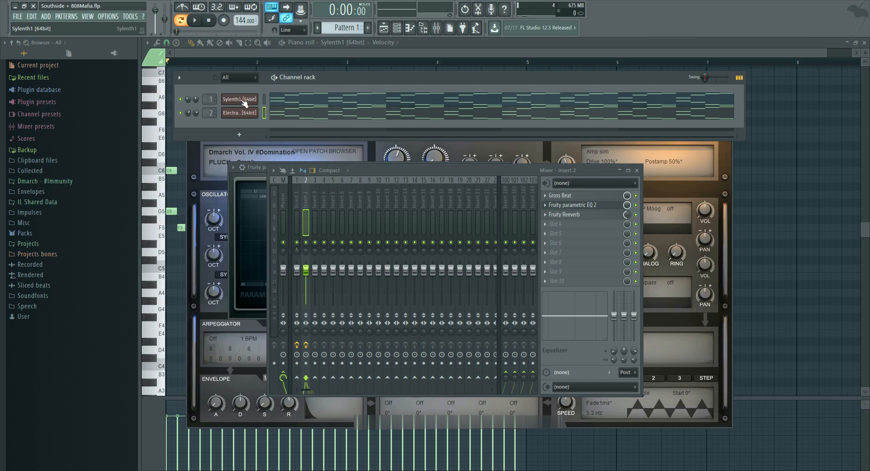
key("space")
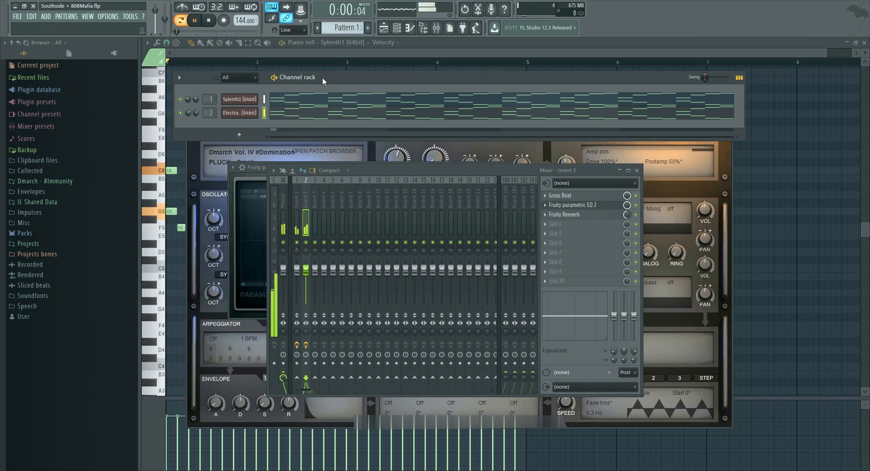
left_click(225, 99)
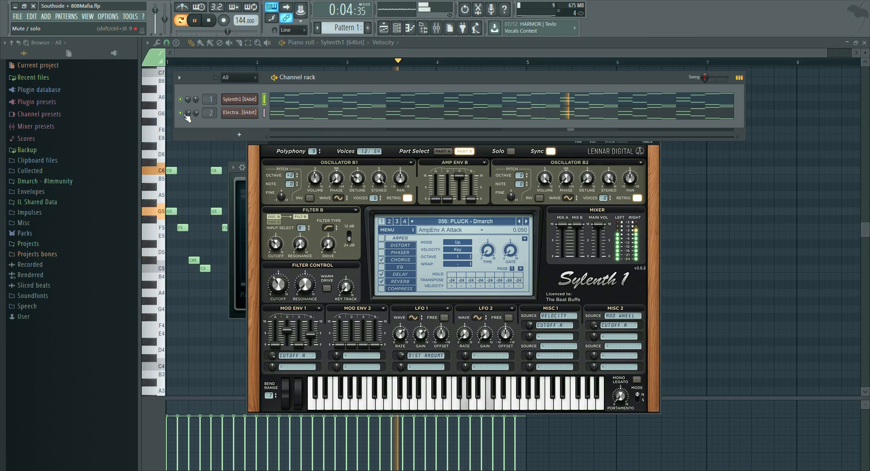
key("space")
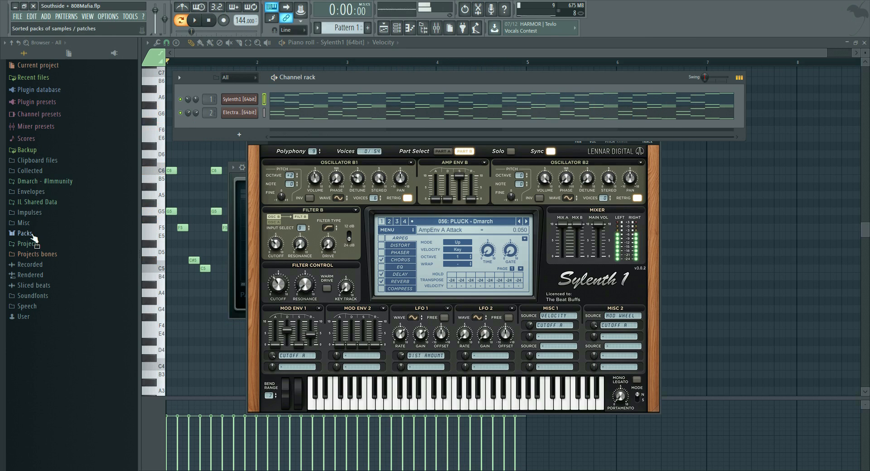
Browse the sample packs to the FX folder of the JPlatinum drumkit
left_click(32, 234)
left_click(34, 243)
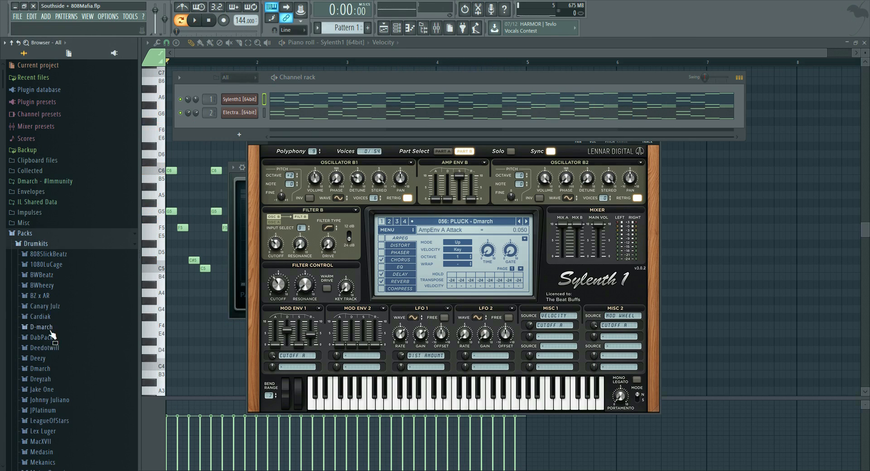
scroll(53, 317, "down", 5)
left_click(51, 239)
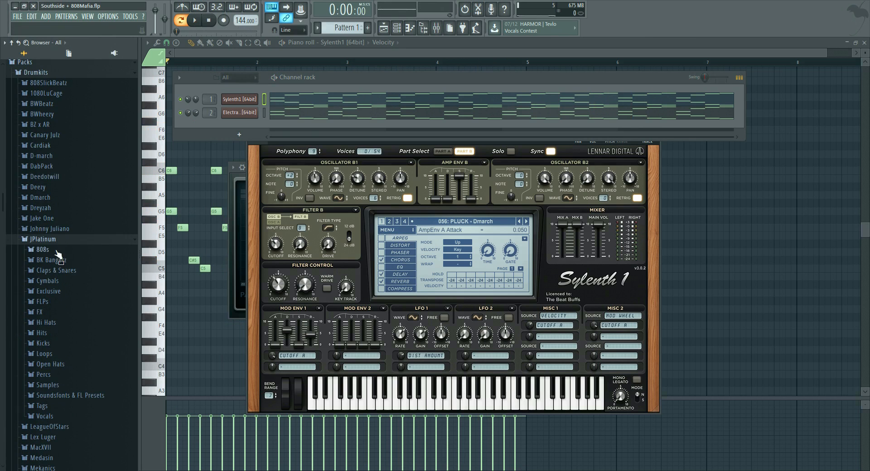
left_click(63, 311)
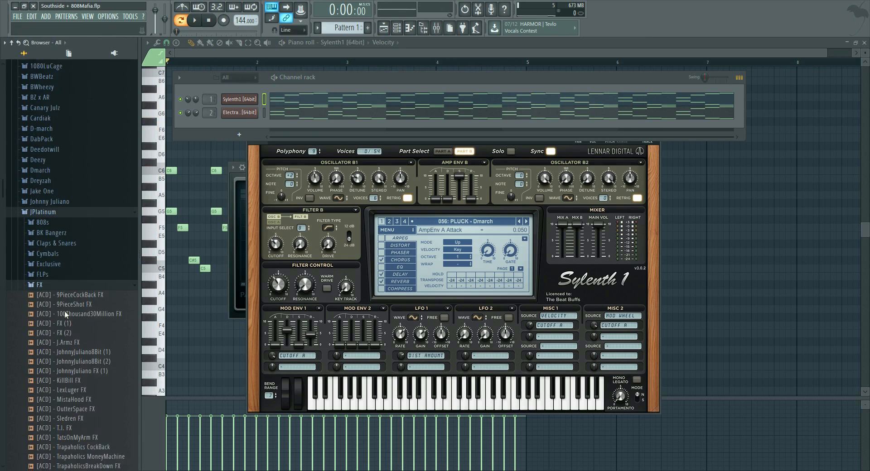
scroll(73, 299, "down", 5)
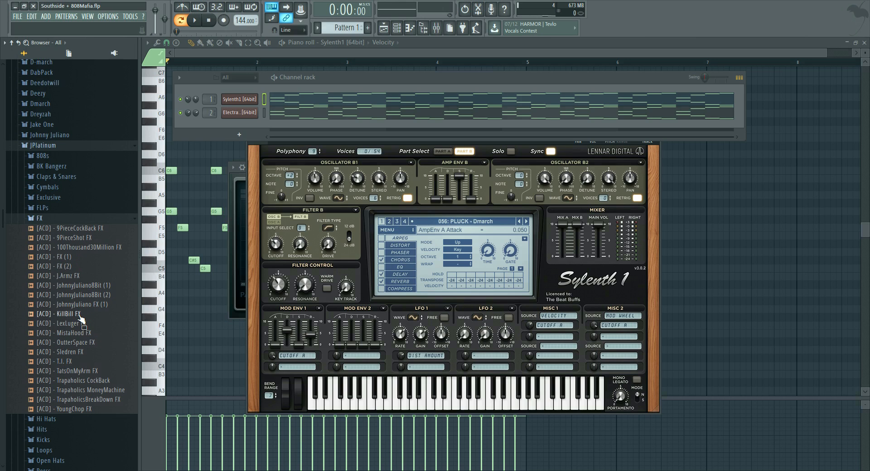
Add [ACD] - KillBill FX as a new channel, place a hit on its first step and adjust the channel volume
left_click_drag(73, 318, 68, 316)
left_click_drag(68, 317, 233, 136)
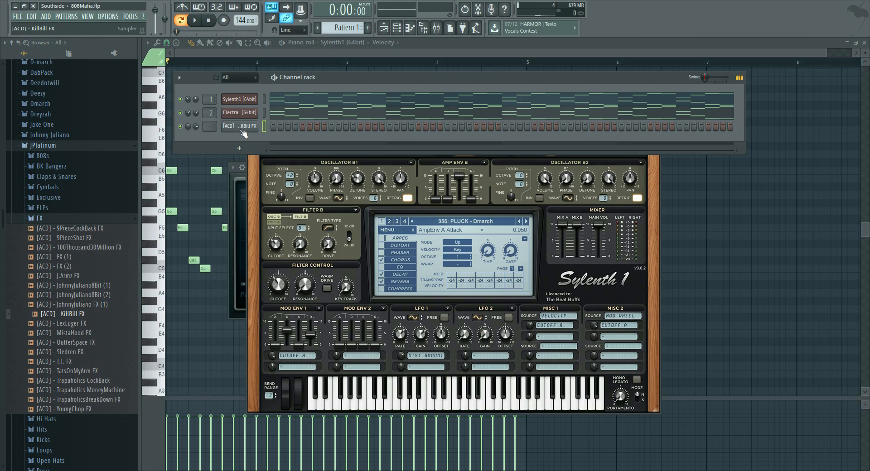
left_click(273, 125)
left_click_drag(195, 126, 196, 138)
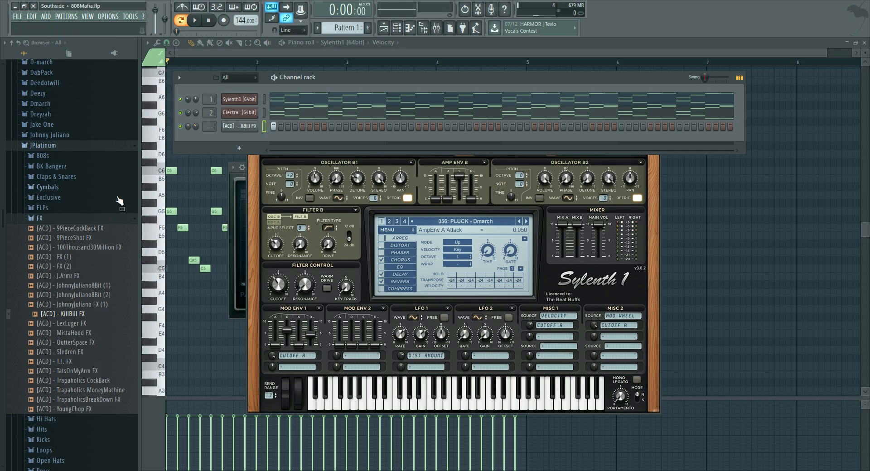
Leave the JPlatinum FX and Claps & Snares folders and open the Dmarch drumkit folder
left_click(81, 221)
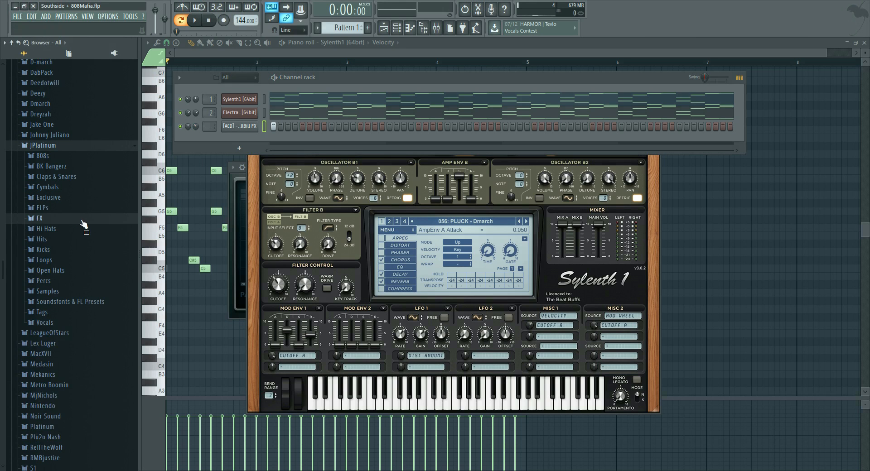
left_click(72, 177)
scroll(77, 177, "up", 2)
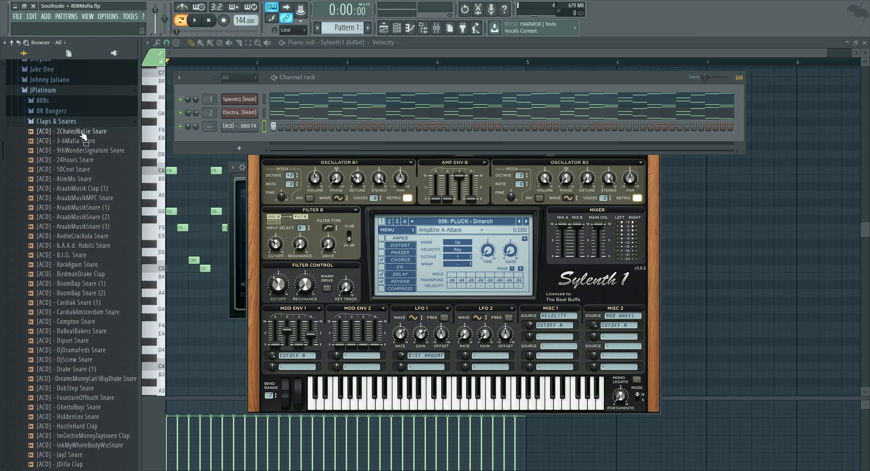
scroll(81, 130, "up", 2)
left_click(77, 119)
left_click(70, 107)
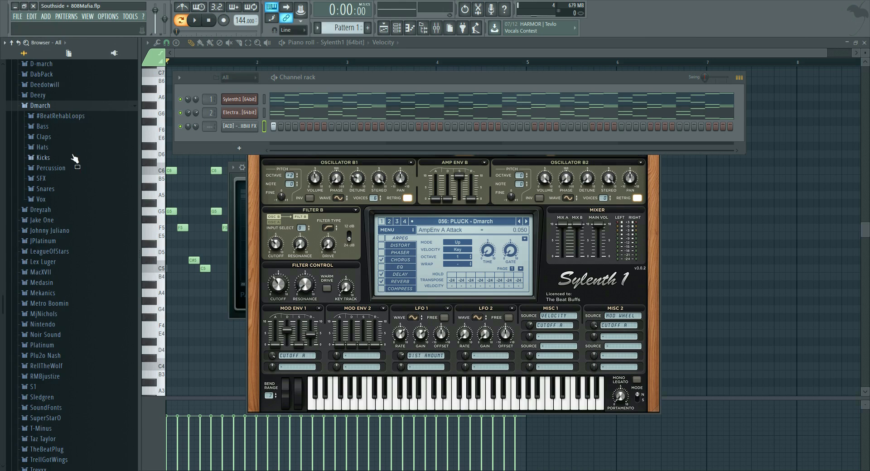
Add ChopSnare from the Dmarch Snares folder and SizzleClap from its Claps folder as new channels
left_click(66, 188)
left_click(66, 199)
left_click_drag(65, 199, 241, 140)
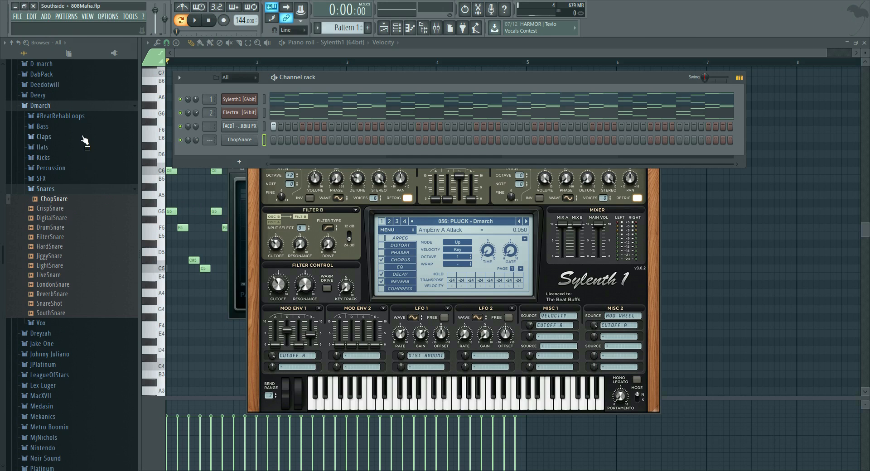
left_click(84, 137)
left_click_drag(59, 222, 288, 149)
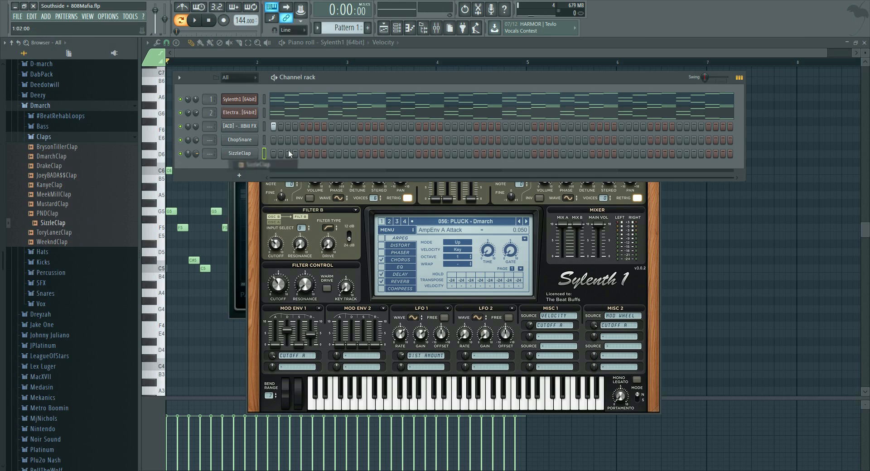
Place ChopSnare and SizzleClap hits together on steps 9, 25, 41 and 57
key("space")
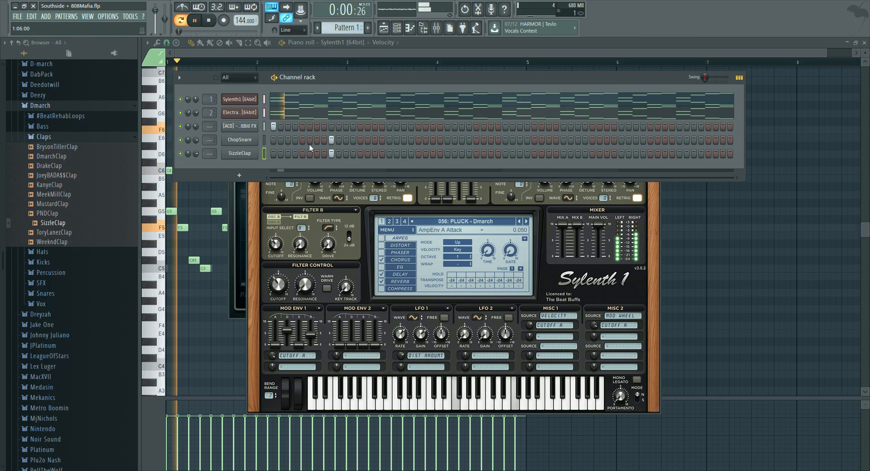
key("space")
left_click(447, 140)
left_click(448, 153)
left_click(563, 139)
left_click(563, 153)
left_click(679, 139)
left_click(679, 153)
Mute ElectraX2 and KillBill FX, add RackKick from the Dmarch Kicks folder with a hit on step 1, and audition the pattern
left_click(180, 112)
key("space")
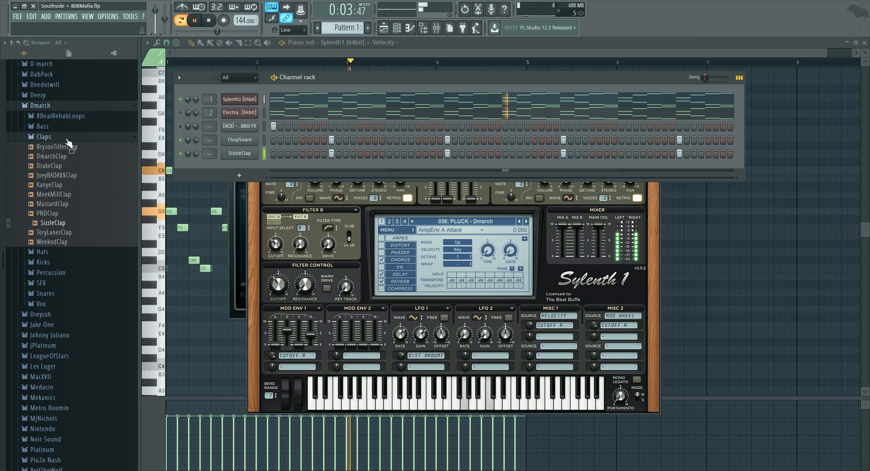
left_click(67, 138)
left_click(61, 158)
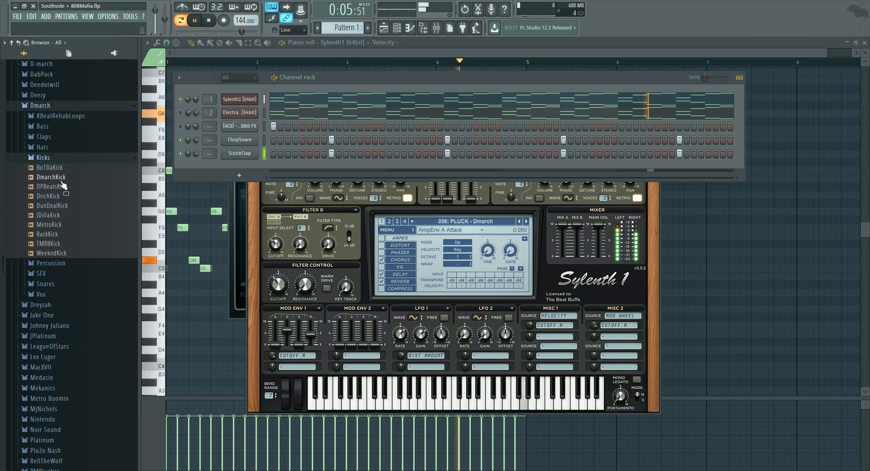
left_click_drag(47, 234, 238, 168)
key("space")
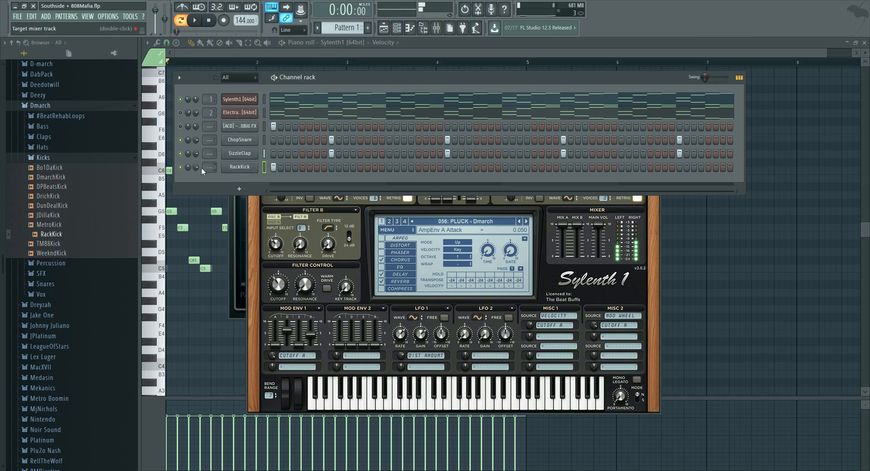
key("space")
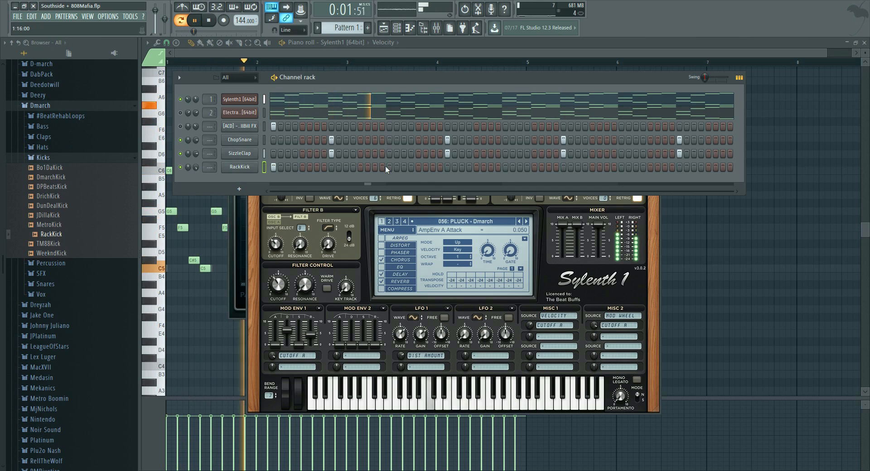
key("space")
Add SonnyDigitalHiHat from the Dmarch Hats folder as a new channel and fill it with a hit on every second step
left_click(61, 160)
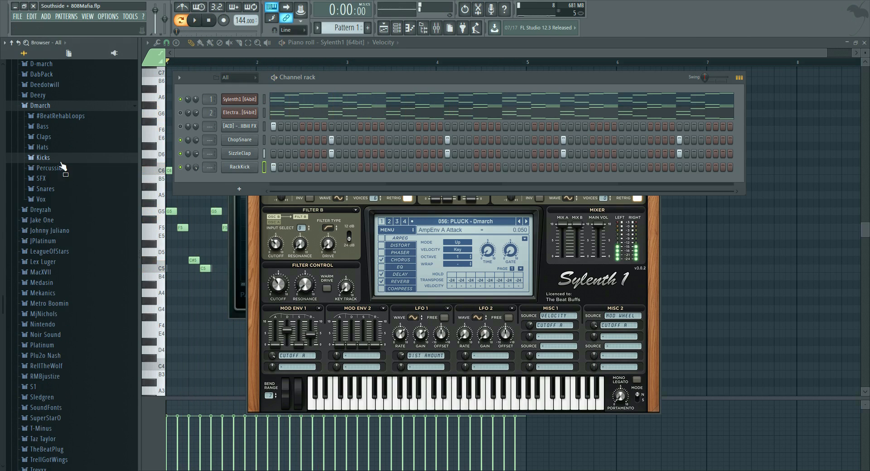
left_click(49, 147)
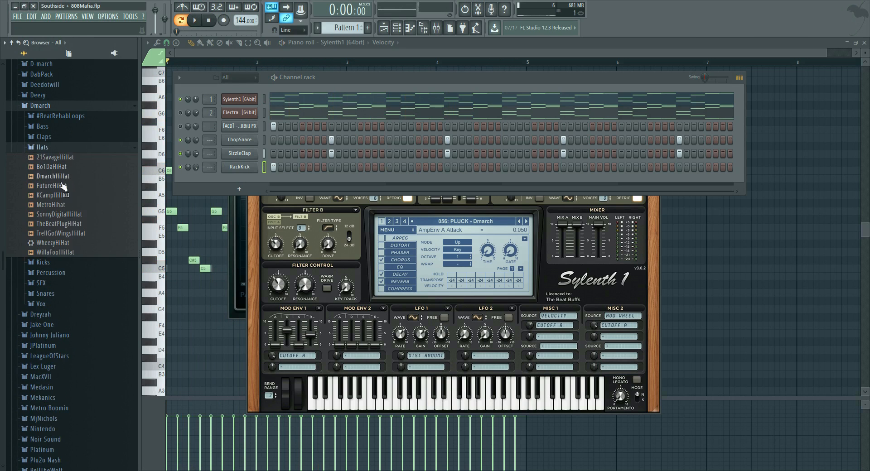
left_click(64, 216)
key("space")
left_click_drag(63, 219, 241, 180)
key("space")
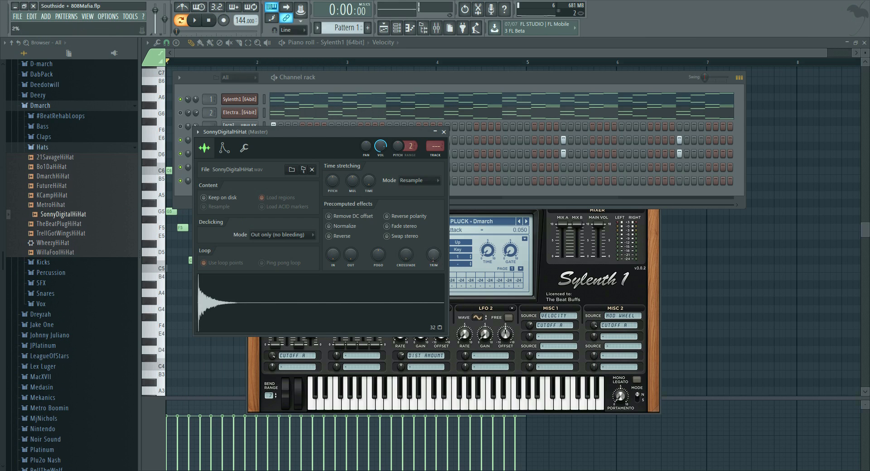
key("space")
left_click(443, 132)
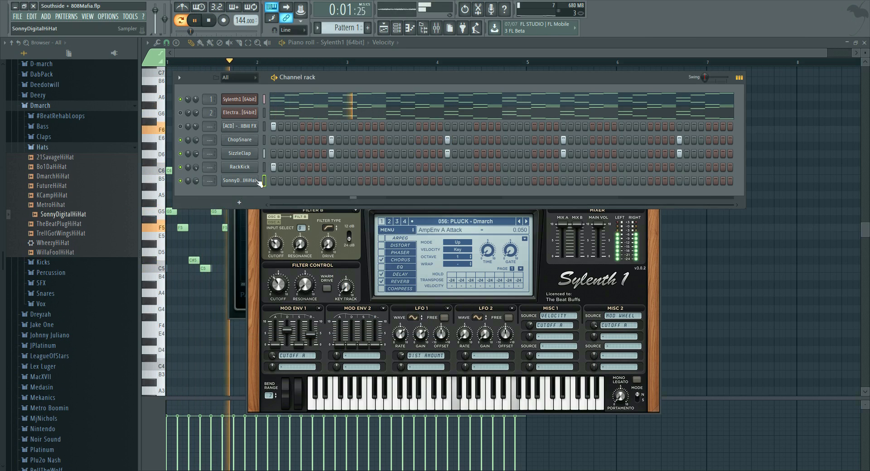
right_click(256, 180)
left_click(343, 209)
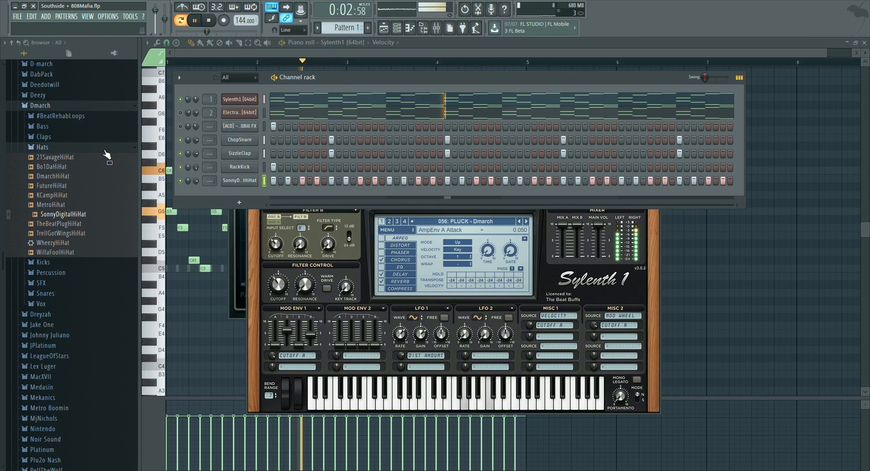
Add Spinz808 from the Dmarch Bass folder as a new channel above SonnyDigitalHiHat
key("space")
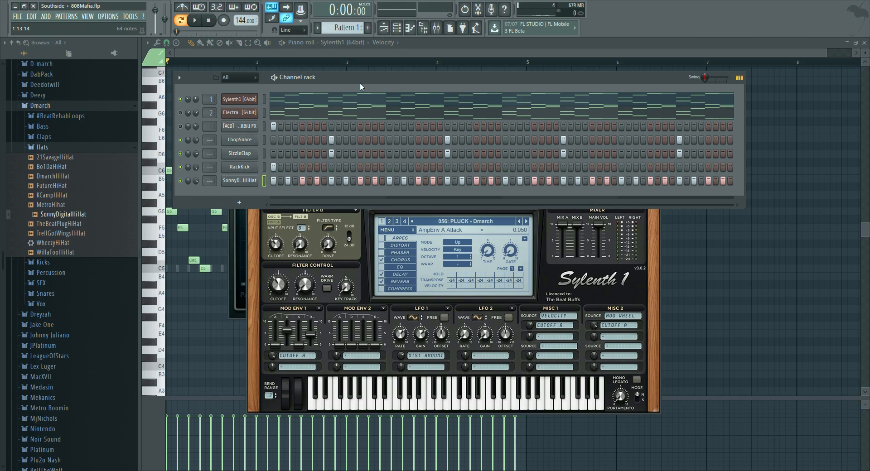
key("space")
left_click(57, 151)
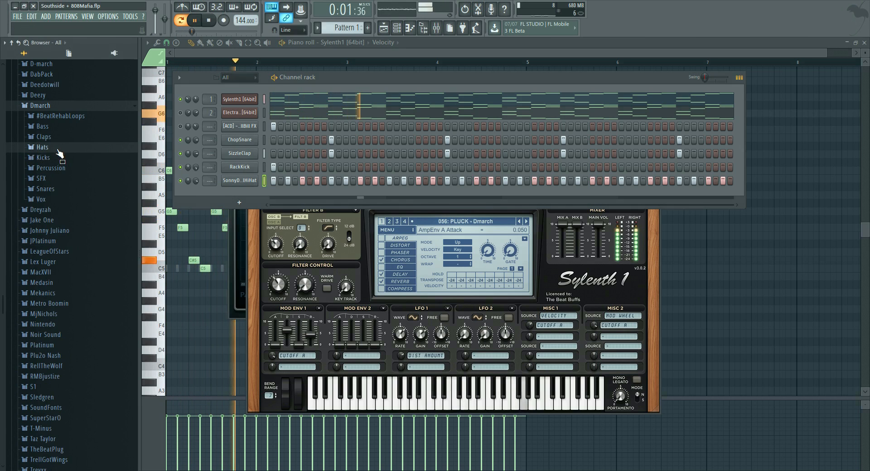
left_click(66, 193)
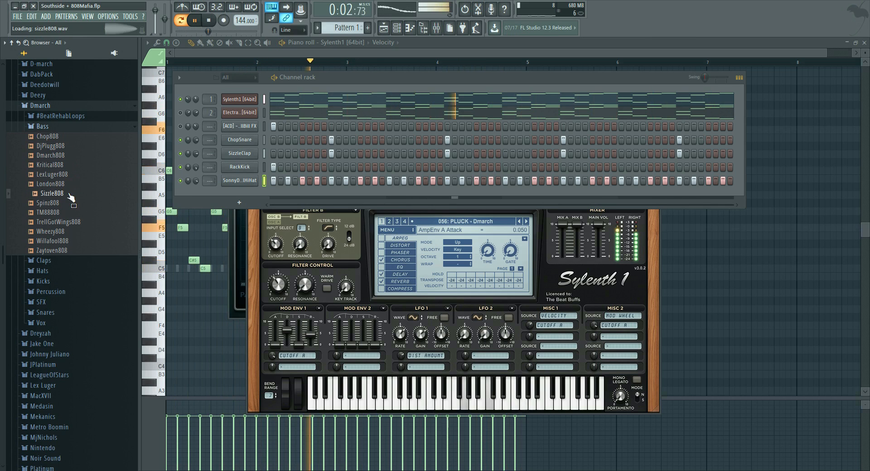
left_click(68, 203)
left_click_drag(68, 203, 267, 182)
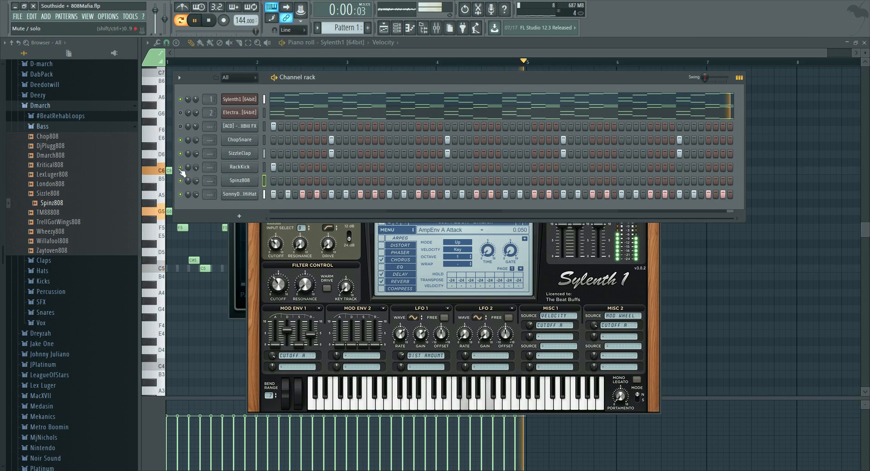
Place a Spinz808 hit on step 1 and replay the pattern from the start
left_click(273, 181)
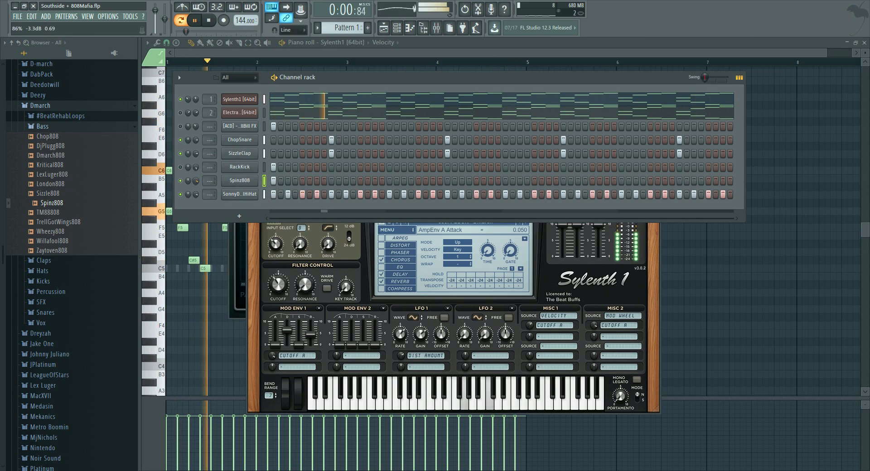
right_click(256, 178)
left_click(268, 231)
key("space")
key("space")
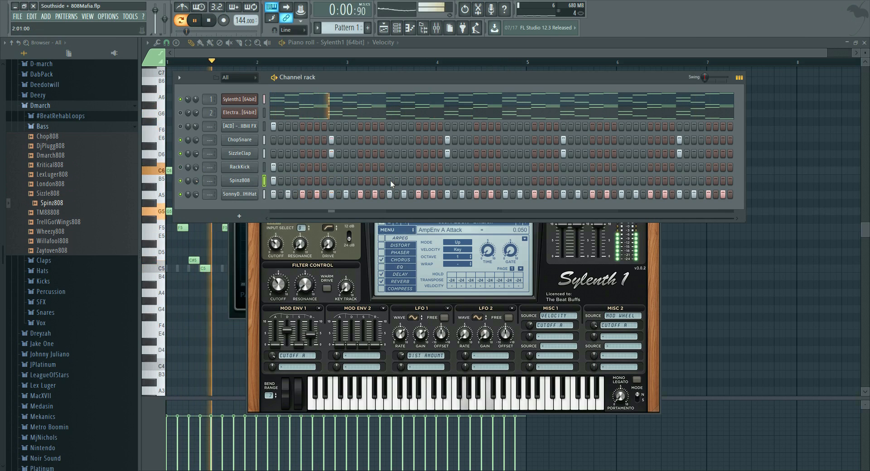
Place further Spinz808 hits on steps 21, 33, 53 and 63 while auditioning the pattern
left_click(433, 180)
left_click(418, 180)
key("space")
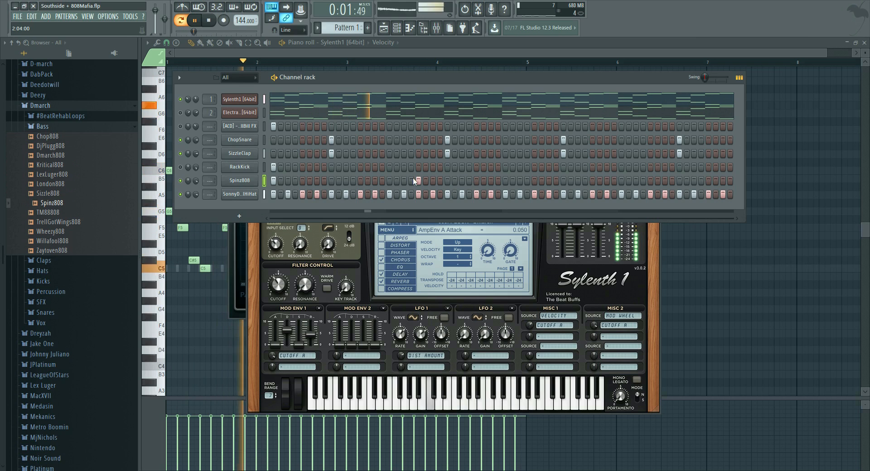
left_click(505, 181)
left_click(512, 180)
left_click(512, 181)
left_click(650, 181)
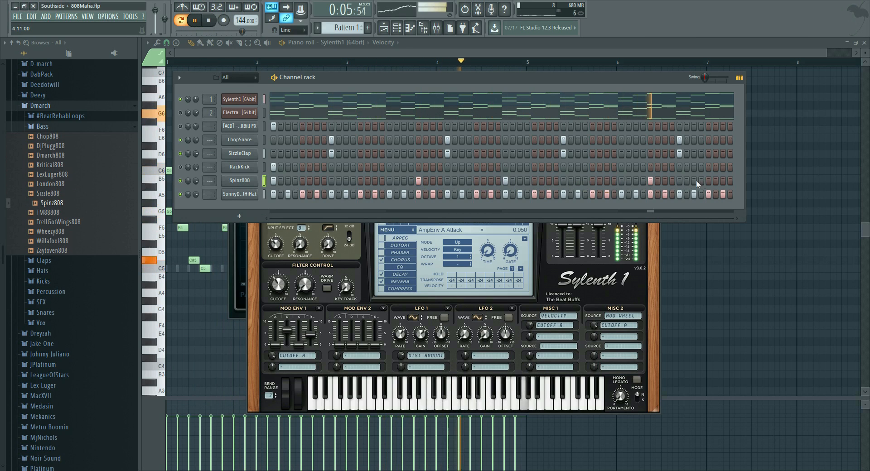
left_click(722, 181)
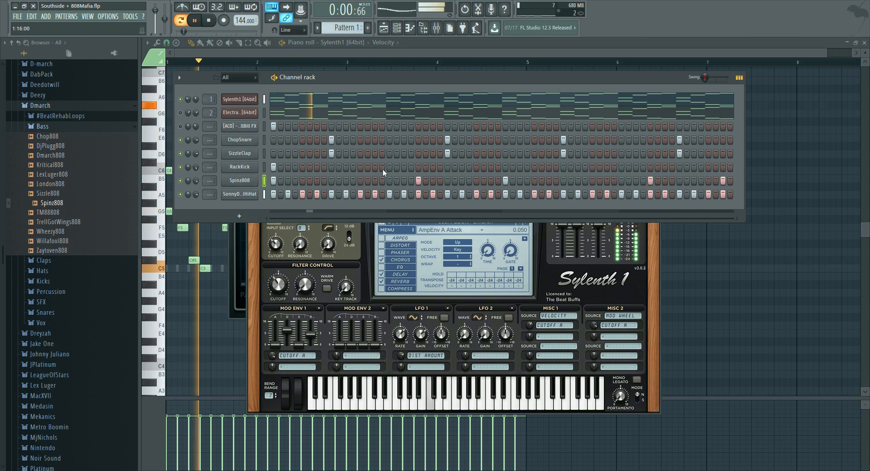
Extend the RackKick pattern with hits on steps 17, 21, 33, 47, 53, 61 and 63
left_click(418, 167)
left_click(504, 167)
left_click(606, 167)
left_click(650, 167)
left_click(708, 166)
left_click(722, 167)
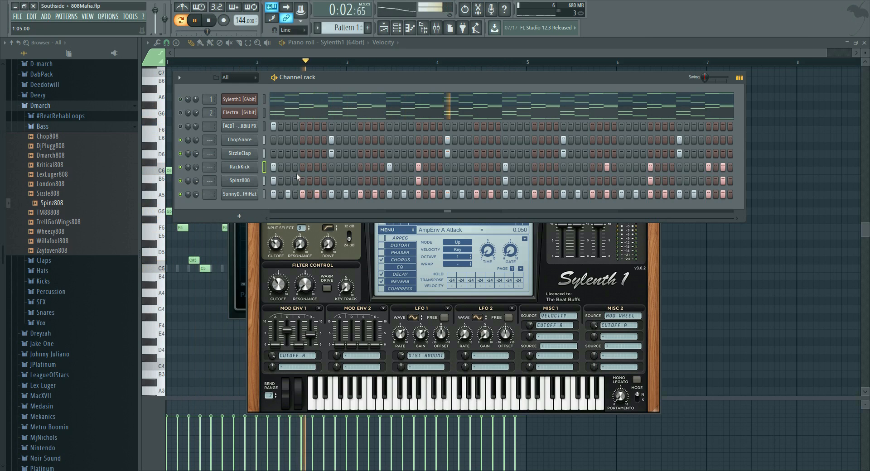
In Spinz808's piano roll, add a short C6 note on step 3 of bar 2 and audition it
right_click(254, 180)
left_click(274, 180)
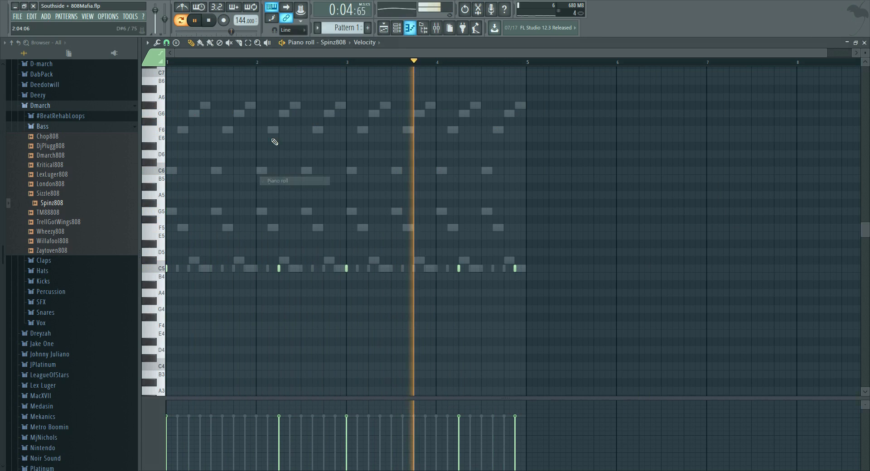
scroll(241, 51, "up", 3)
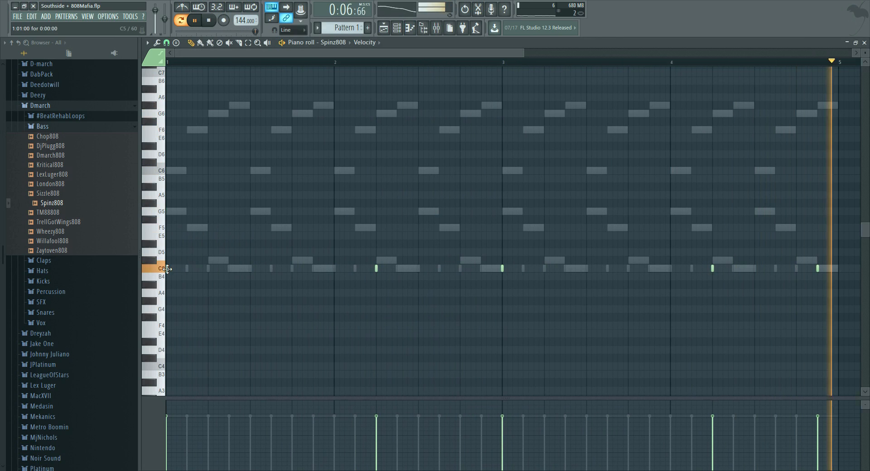
key("space")
key("space")
left_click(335, 211)
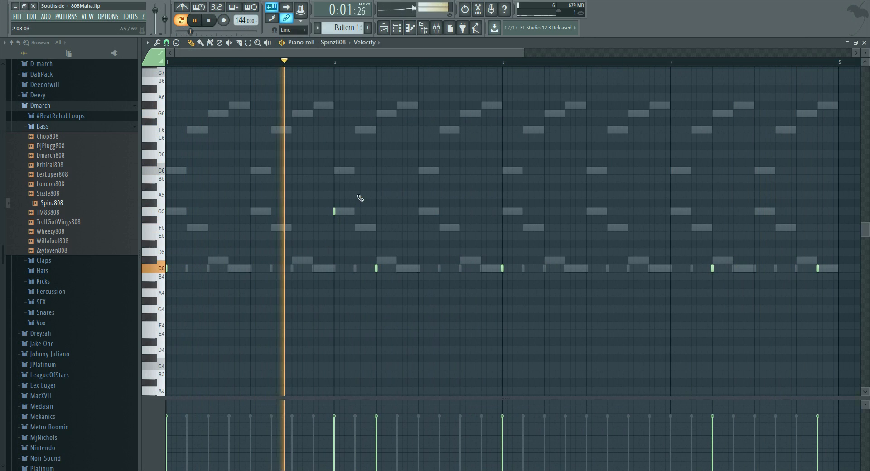
right_click(333, 211)
key("space")
key("space")
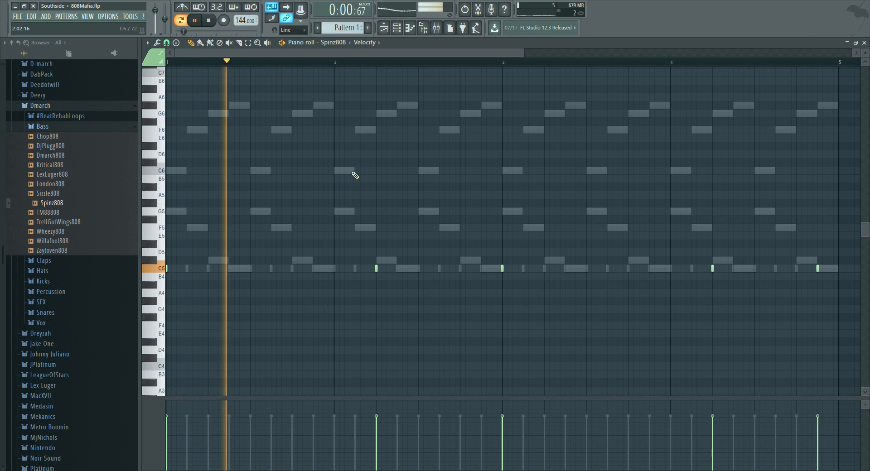
left_click(355, 170)
key("space")
key("space")
Add a C5 note on step 3 of bar 4 and move the last Spinz808 note to A#4 on step 13
scroll(359, 68, "up", 3)
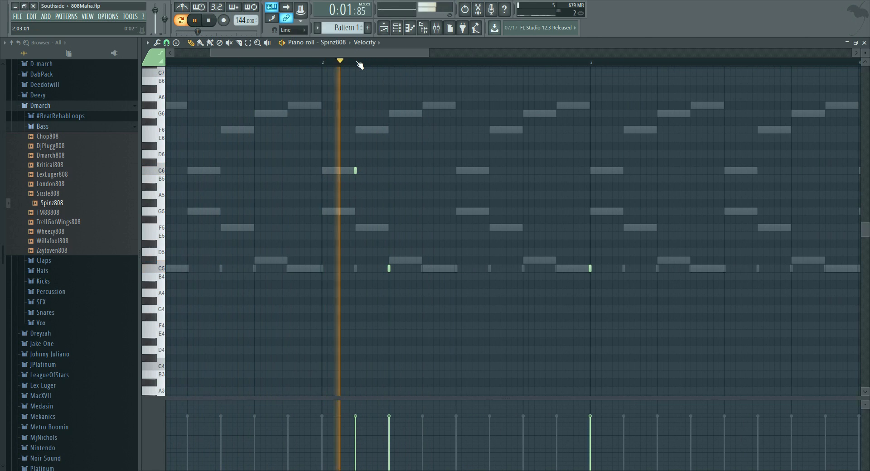
scroll(365, 67, "down", 4)
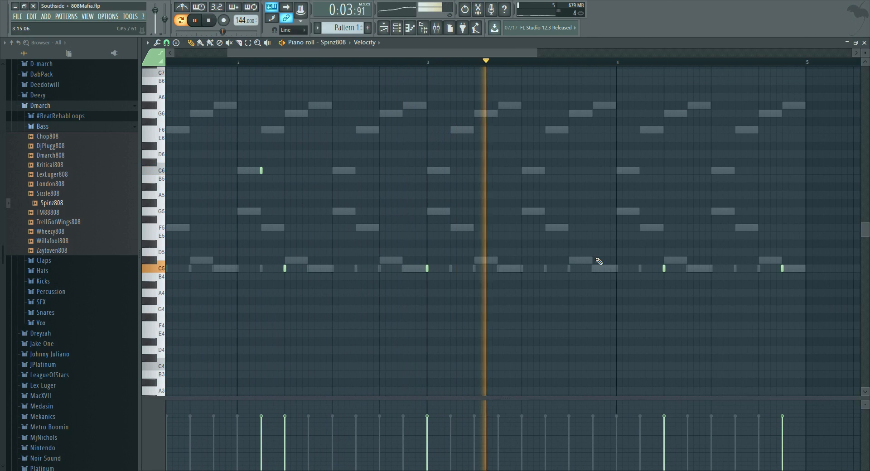
left_click(639, 269)
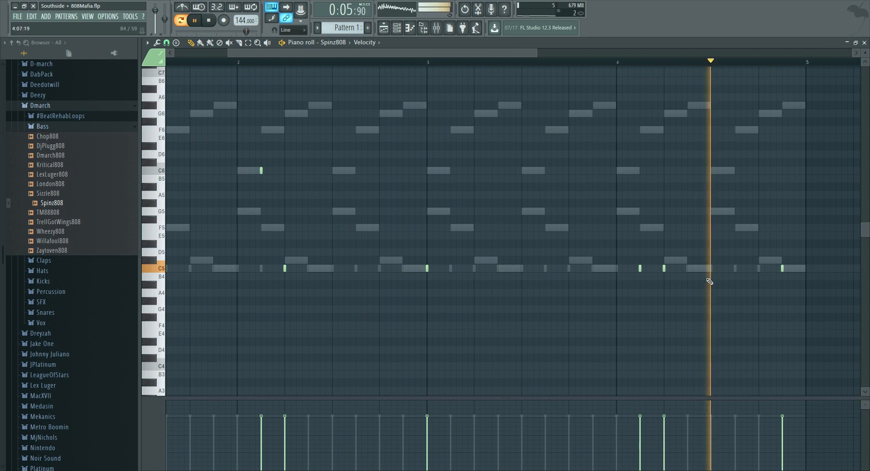
left_click_drag(780, 272, 758, 282)
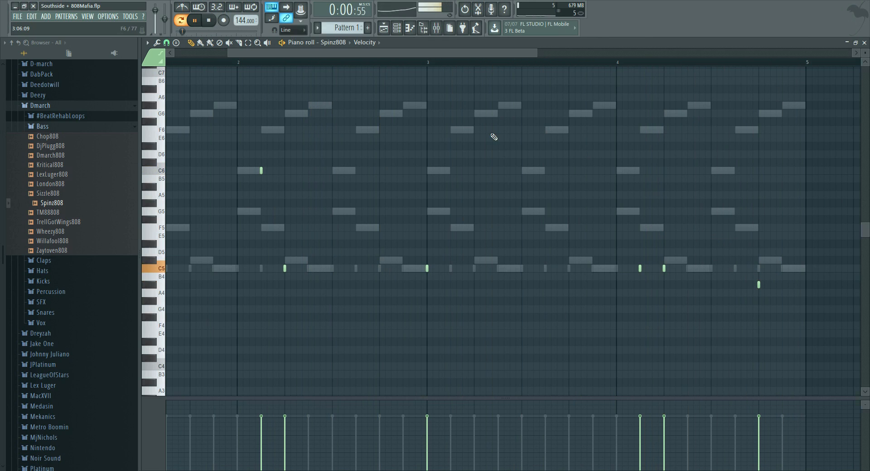
Unmute KillBill FX and route the channels from KillBill FX down to SonnyDigitalHiHat to mixer tracks 10 through 15
key("F6")
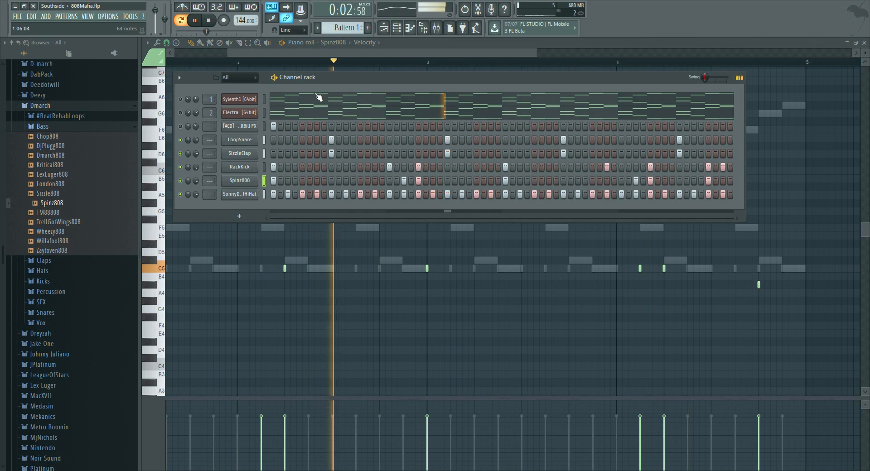
left_click_drag(209, 127, 195, 149)
left_click(180, 127)
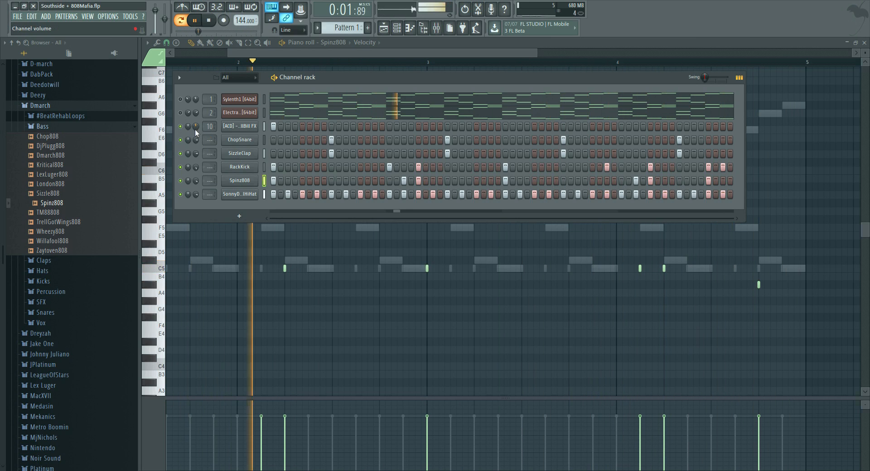
mouse_move(210, 140)
left_mouse_down()
mouse_move(210, 120)
mouse_move(210, 150)
left_mouse_up()
key("space")
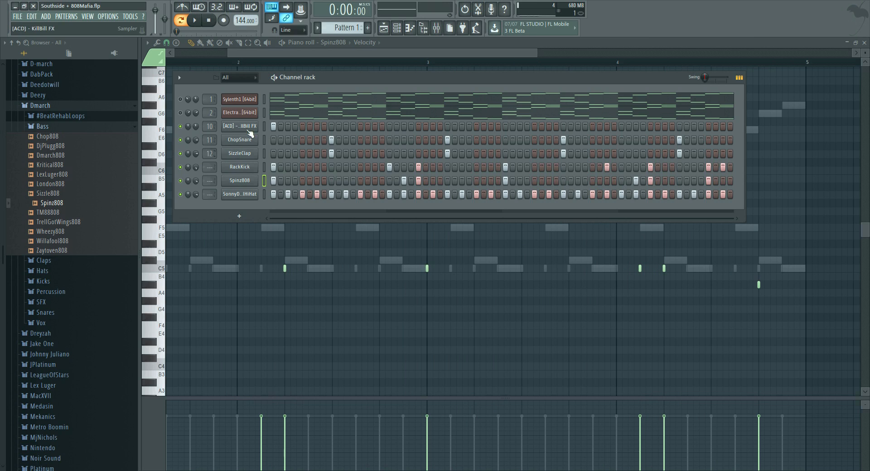
left_click(249, 130)
left_click(396, 85)
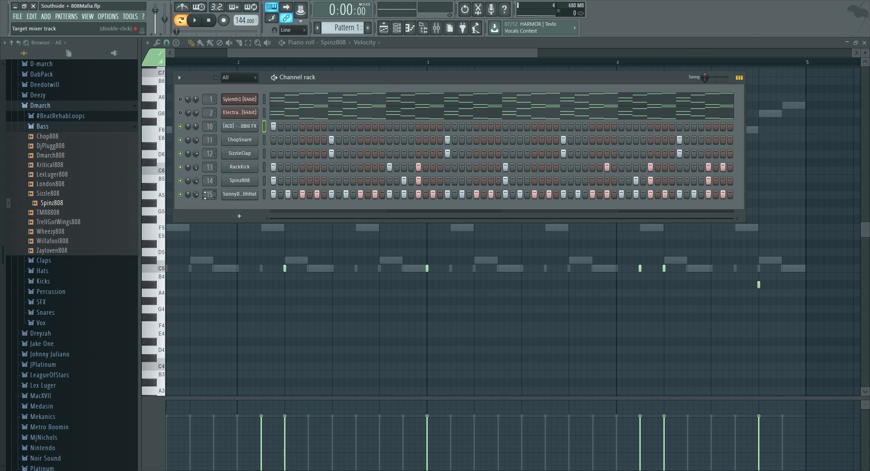
Load Fruity Fast Dist on mixer insert 15 with The Heat preset and lower its mix level to 37%
left_click(438, 28)
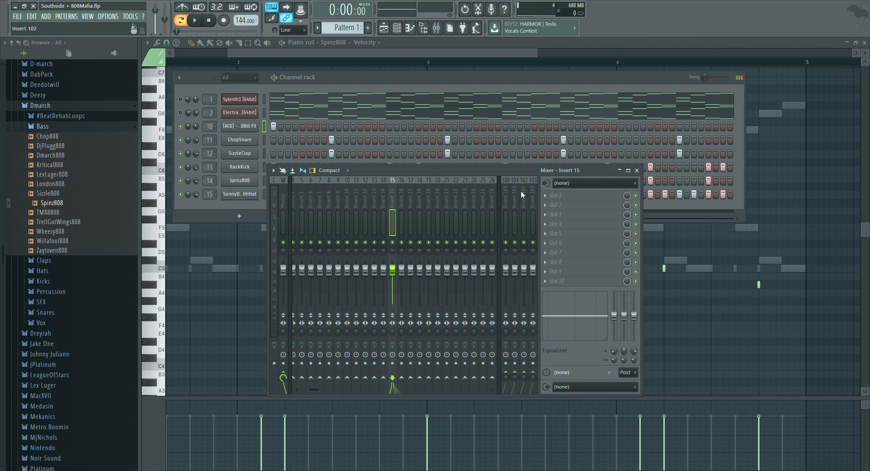
left_click(555, 196)
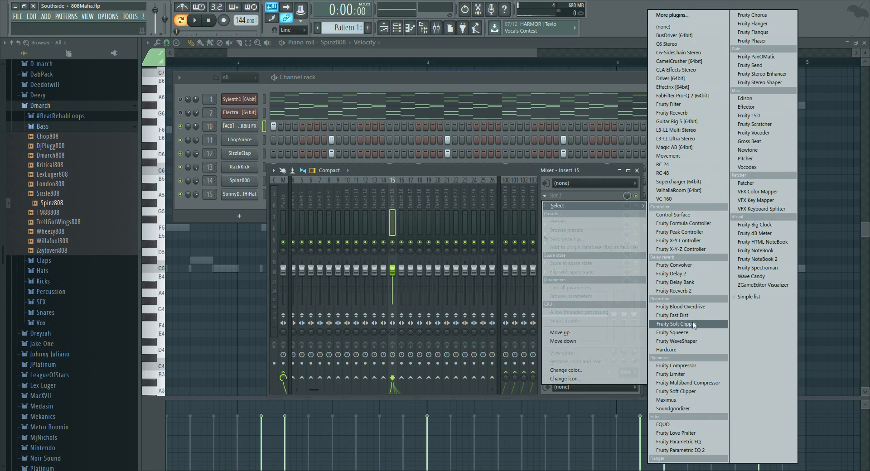
left_click(672, 315)
left_click_drag(235, 85, 308, 138)
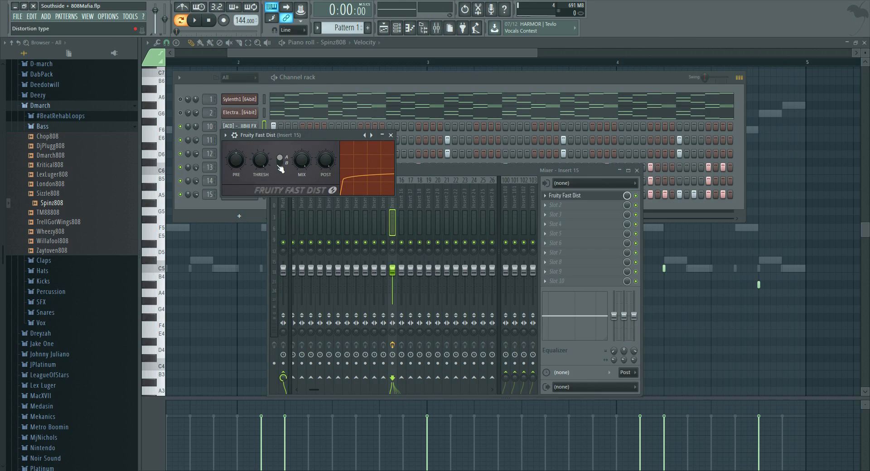
left_click(225, 135)
mouse_move(271, 165)
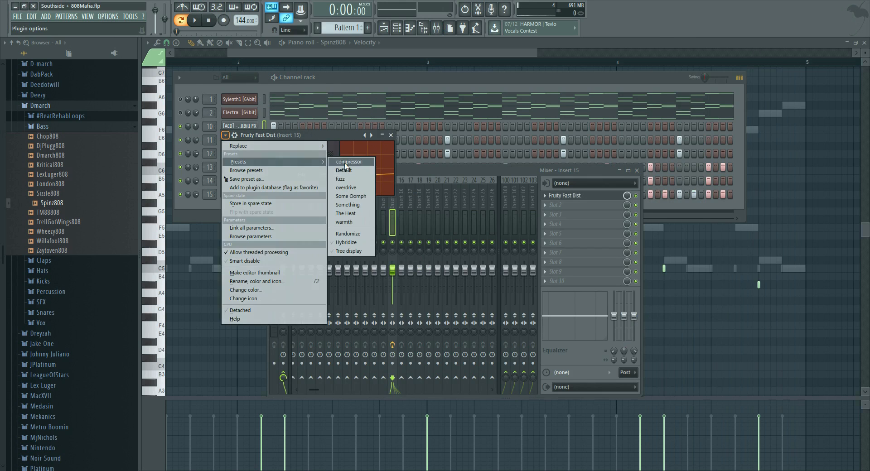
left_click(353, 217)
left_click_drag(628, 199, 628, 213)
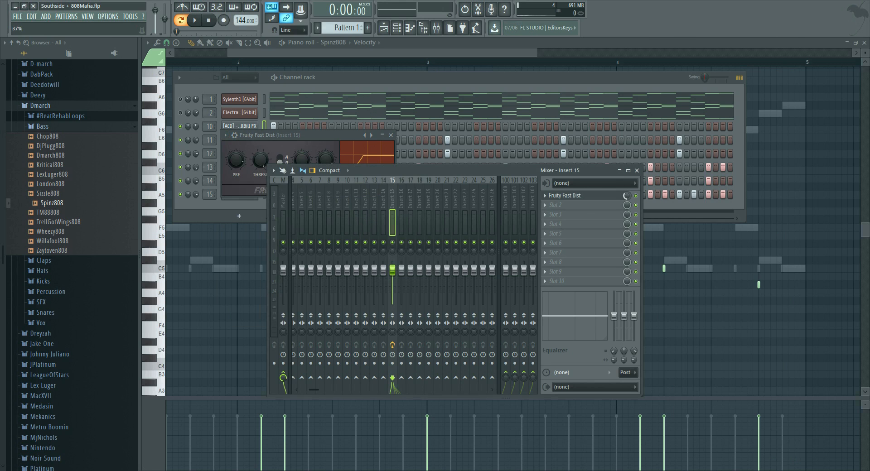
Add Fruity Parametric EQ 2 on insert 15 with a Gentle 8 low-pass on band 7 and bands 5 and 6 cut fully
left_click(569, 208)
left_click(679, 450)
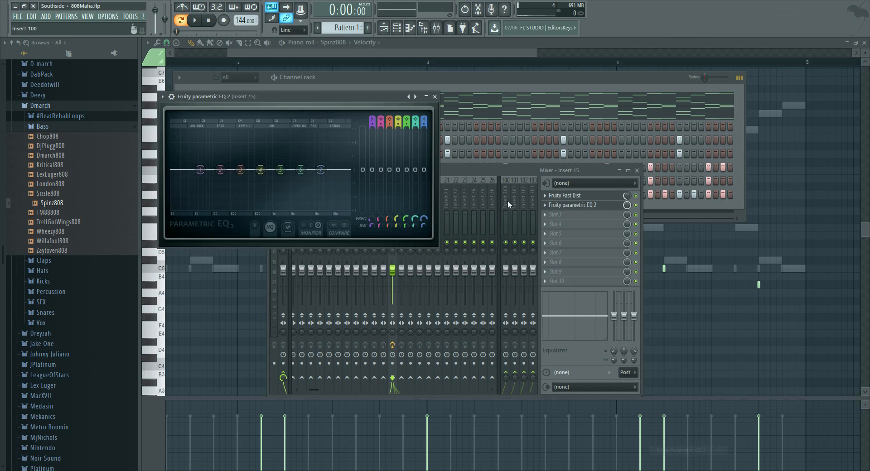
scroll(426, 120, "up", 6)
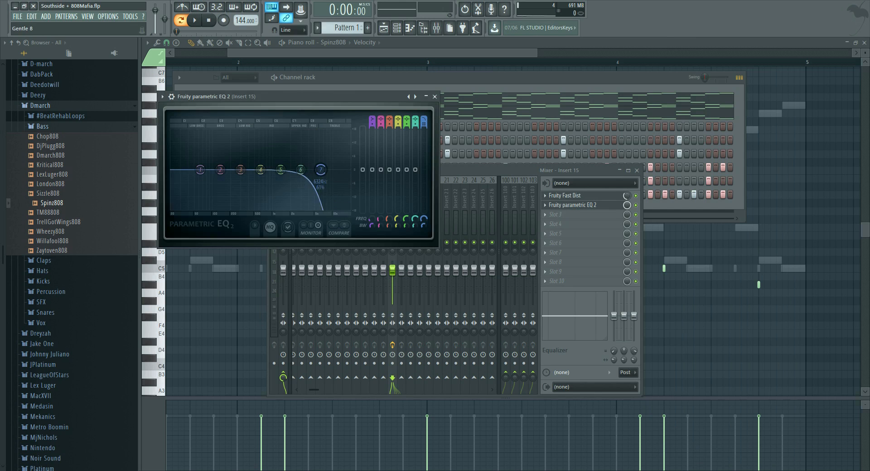
left_click_drag(321, 169, 307, 208)
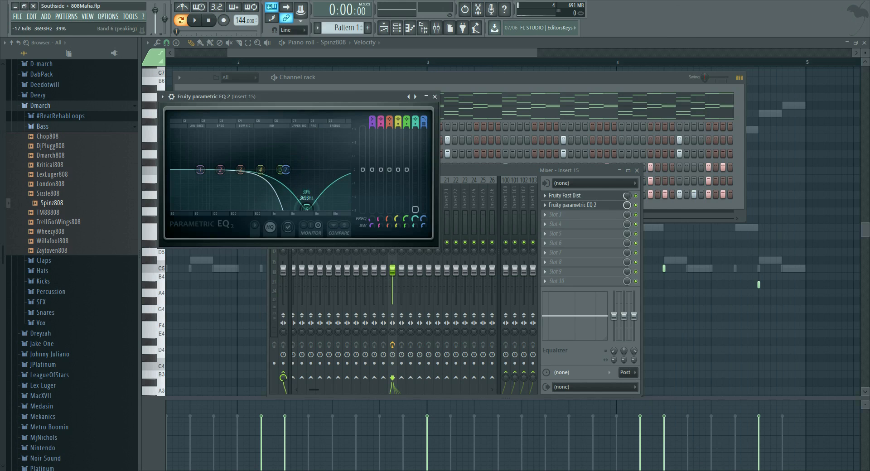
left_click_drag(280, 170, 323, 208)
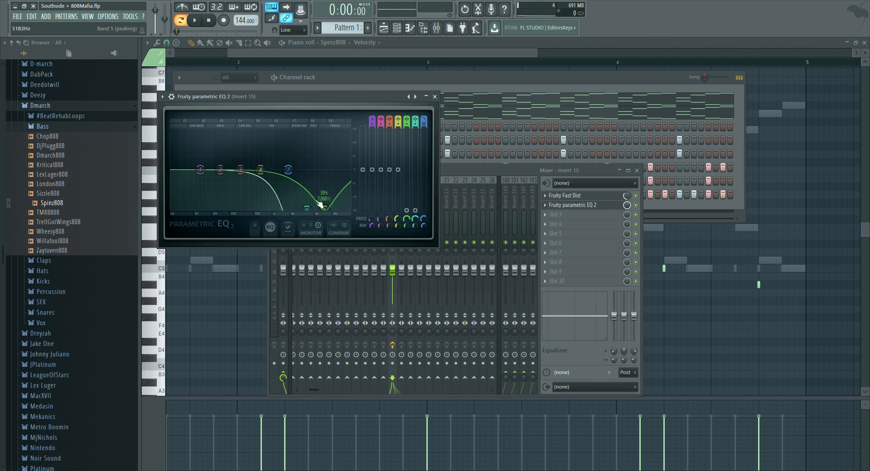
left_click(434, 97)
Play the pattern and solo mixer insert 15 to audition its processed sound
key("space")
key("space")
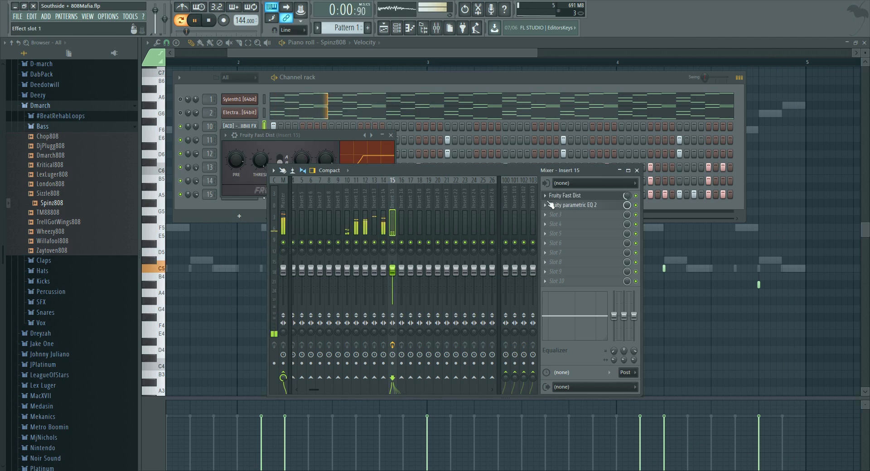
right_click(392, 242)
key("space")
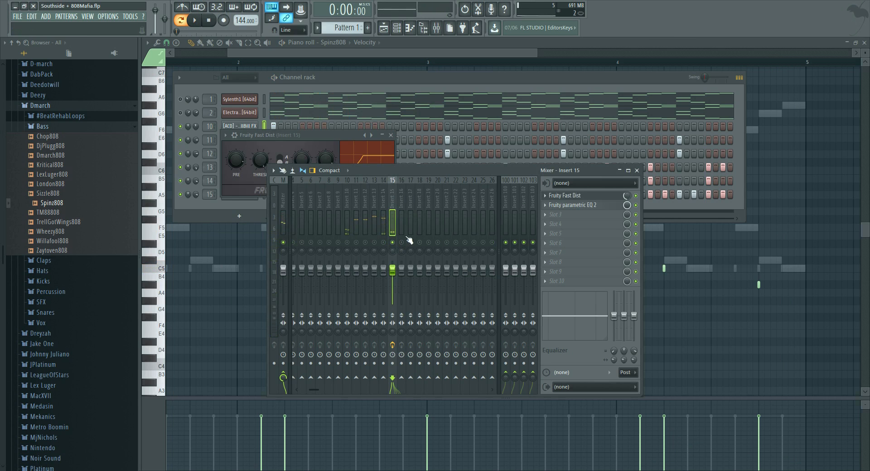
Clear the effects from mixer insert 15 and turn off its solo
left_click(545, 196)
mouse_move(558, 206)
left_click(660, 206)
right_click(392, 243)
Load Fruity Fast Dist on mixer insert 14 with The Heat preset and lower its mix level to about 49%
left_click(386, 219)
left_click(576, 198)
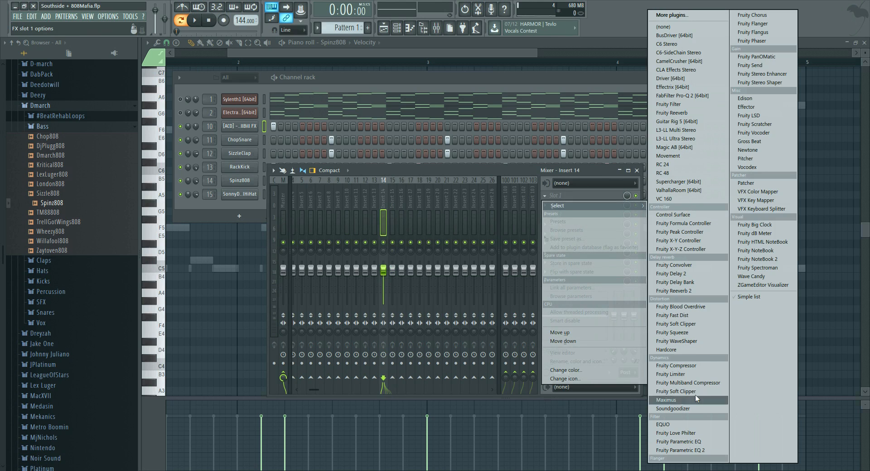
left_click(686, 320)
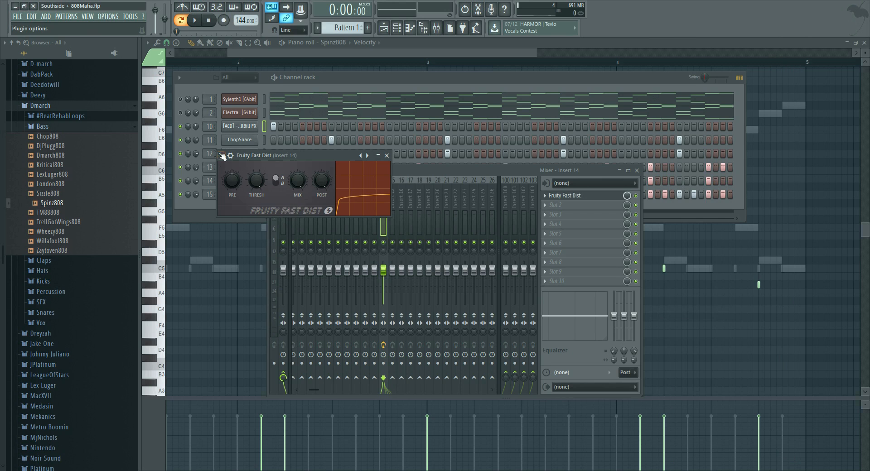
left_click(222, 156)
mouse_move(299, 182)
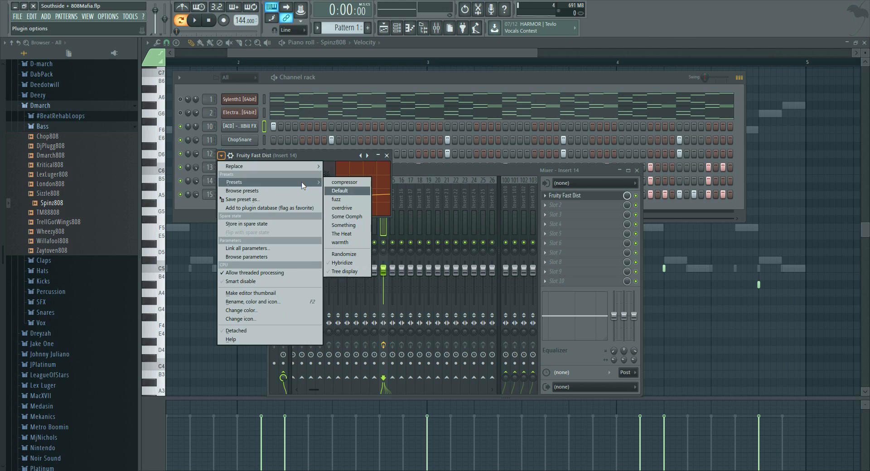
left_click(342, 233)
left_click_drag(626, 195, 627, 208)
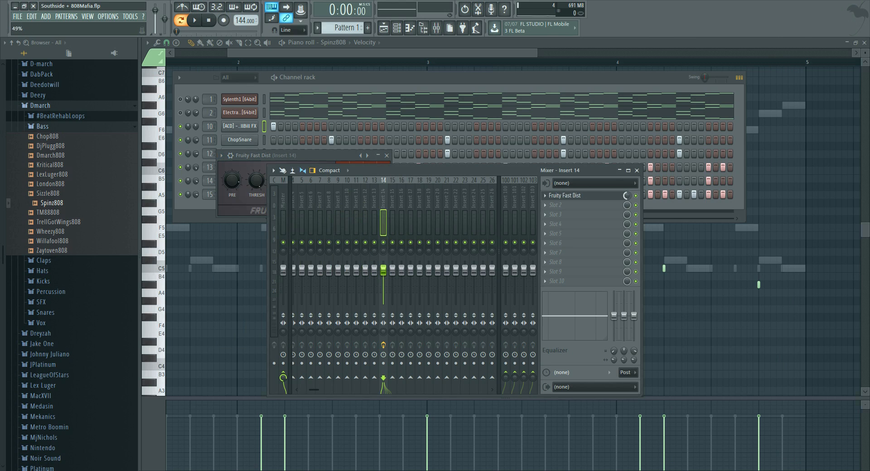
Add Fruity Parametric EQ 2 on insert 14 with a low-pass on band 7 and bands 5 and 6 cut fully, adjusting it during playback
left_click(586, 208)
left_click(680, 450)
scroll(492, 189, "down", 4)
left_click_drag(391, 241, 401, 279)
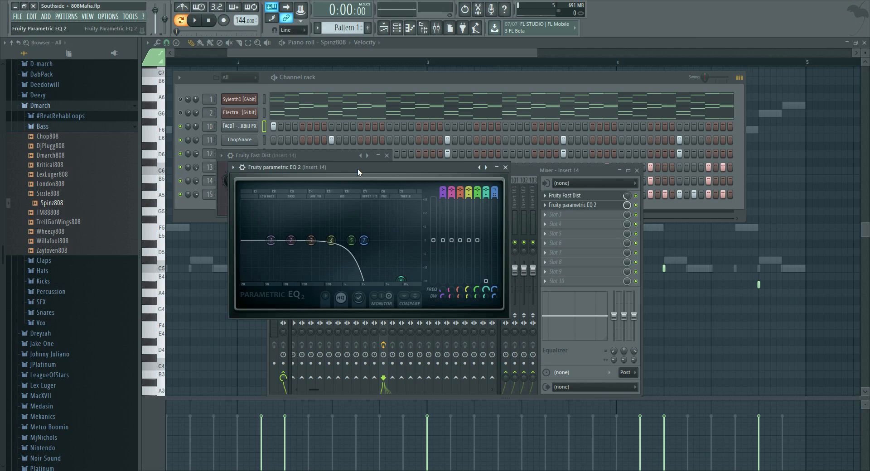
key("space")
left_click_drag(364, 240, 393, 279)
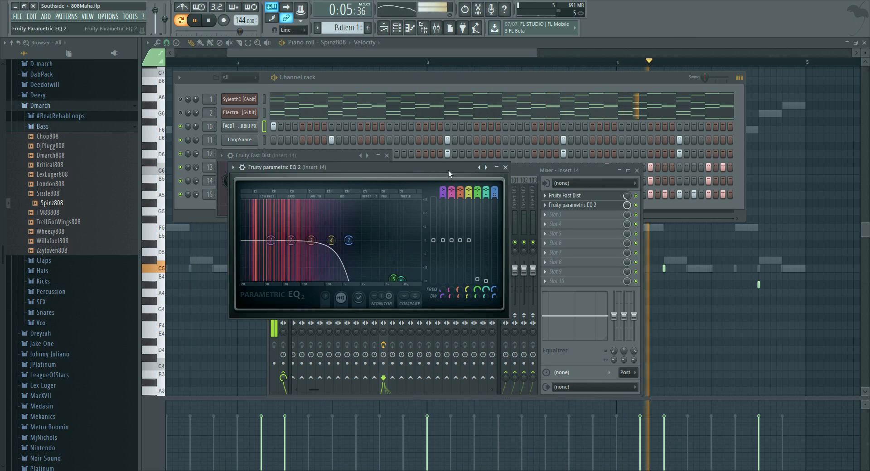
left_click(505, 168)
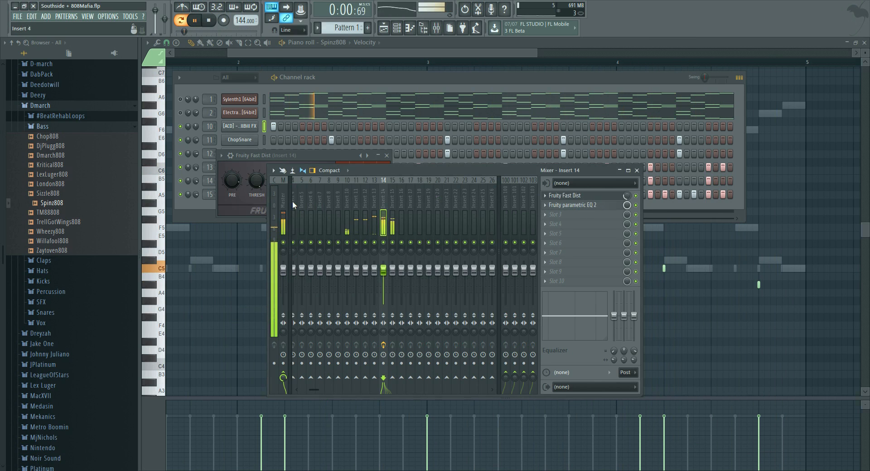
Stop playback and load Fruity Limiter in the first effect slot of the Master track
left_click(283, 213)
key("space")
right_click(551, 196)
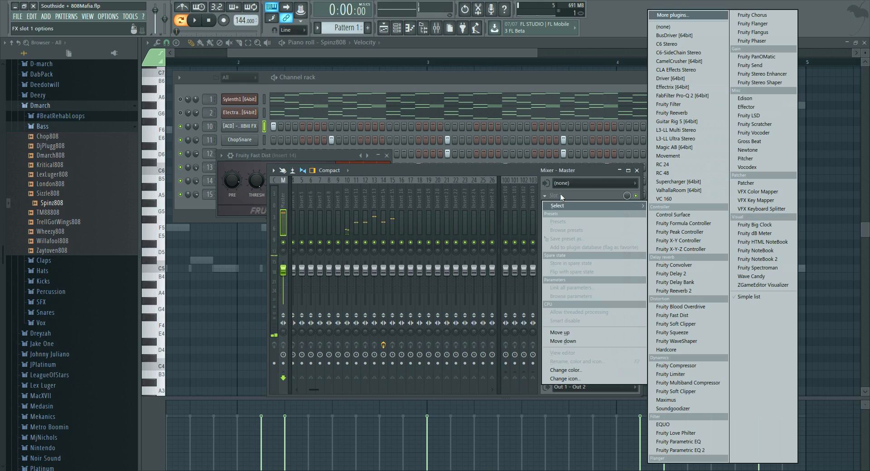
left_click(687, 375)
left_click(420, 108)
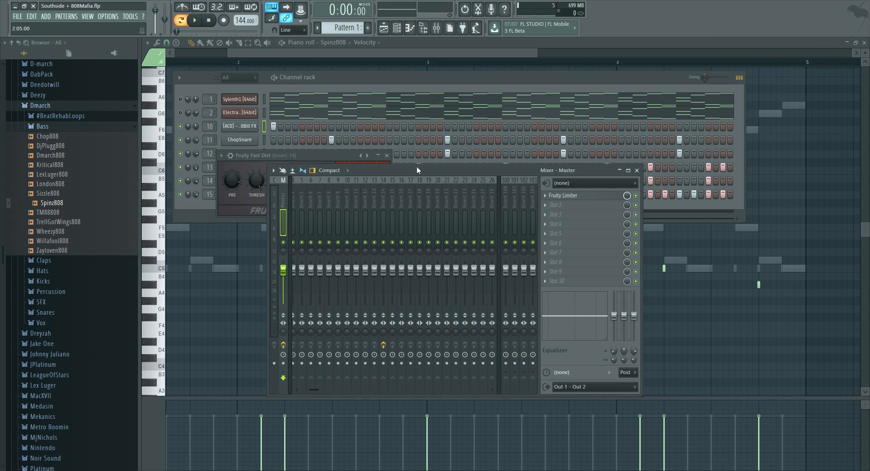
Review the Fruity Fast Dist preset list on mixer insert 14
scroll(296, 194, "up", 3)
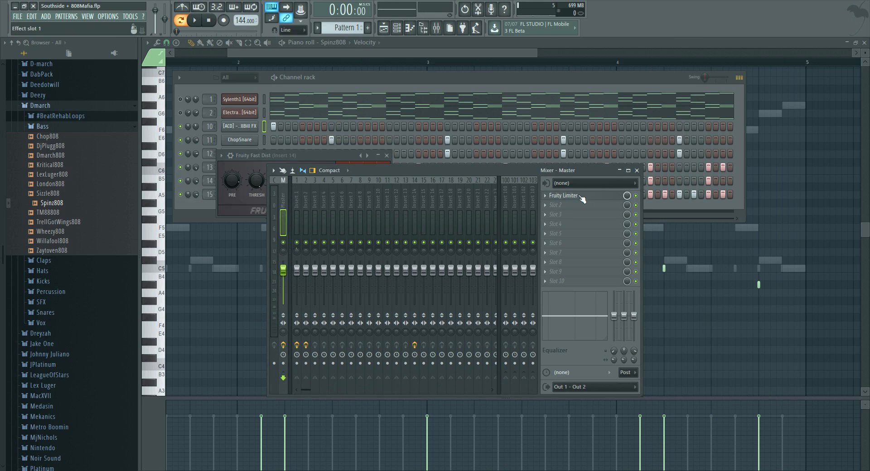
left_click(414, 194)
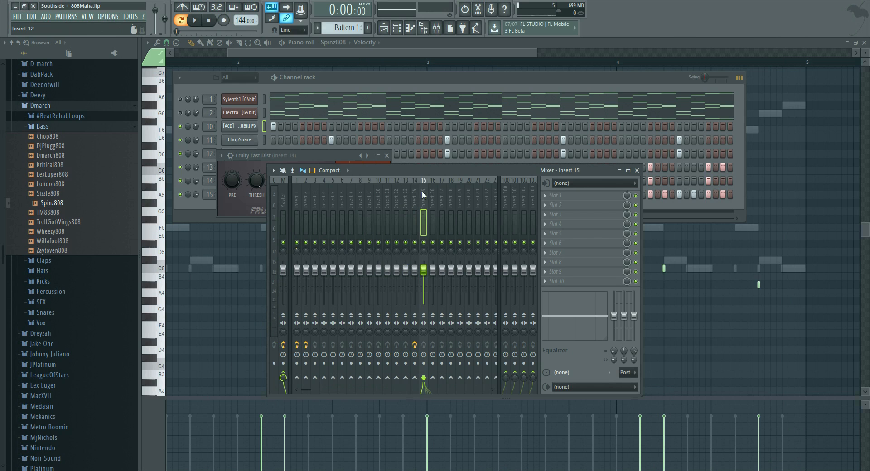
left_click(598, 196)
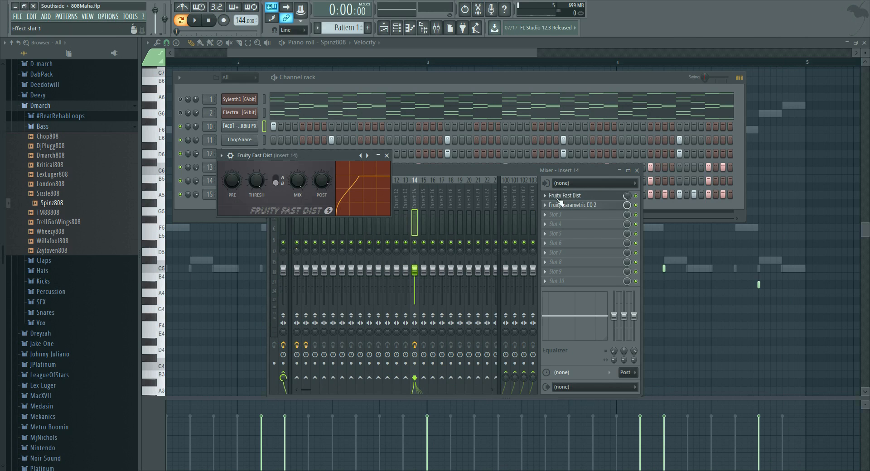
left_click(221, 156)
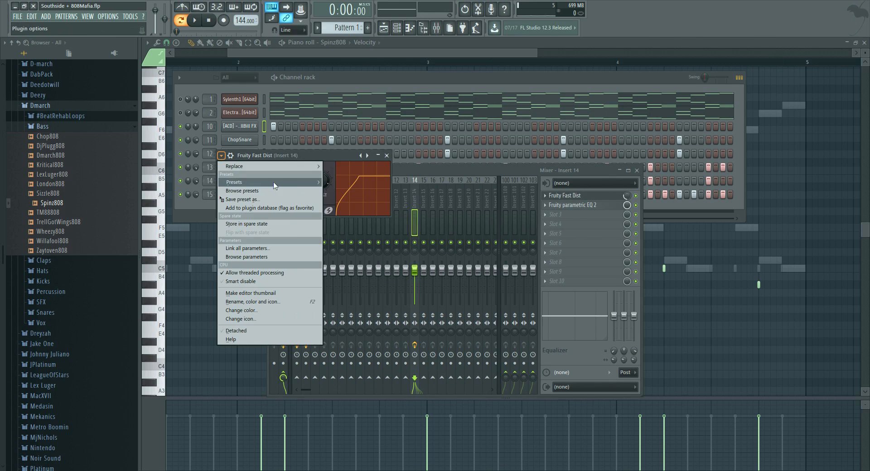
mouse_move(275, 185)
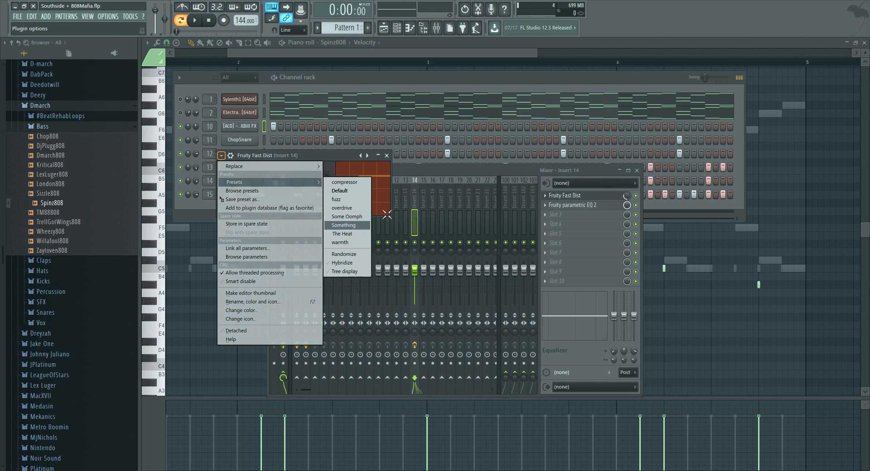
left_click(466, 172)
left_click(387, 156)
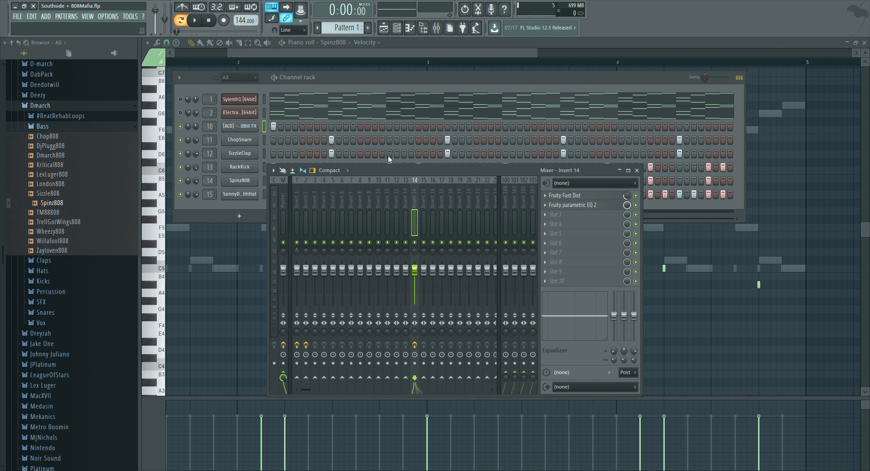
Audition insert 14 with its EQ bypassed and set the Fruity Fast Dist mix level to 27%, then re-enable the EQ
mouse_move(414, 191)
left_mouse_down()
mouse_move(341, 197)
mouse_move(414, 195)
left_mouse_up()
key("space")
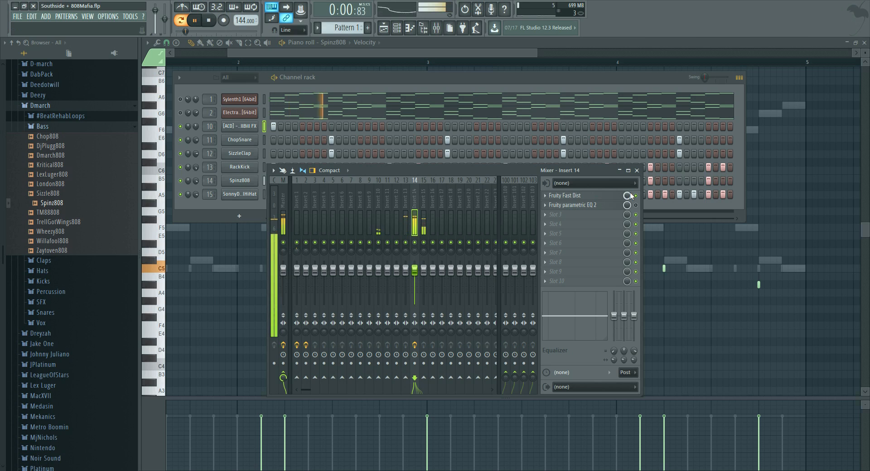
left_click(195, 20)
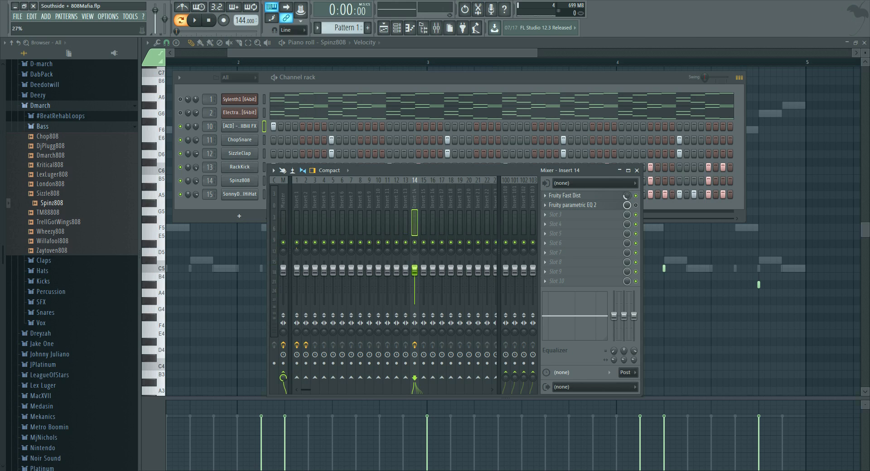
key("space")
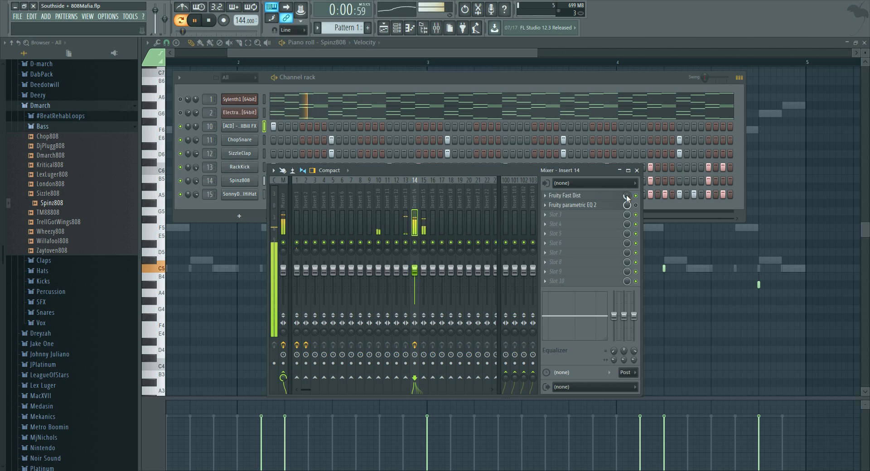
left_click(210, 21)
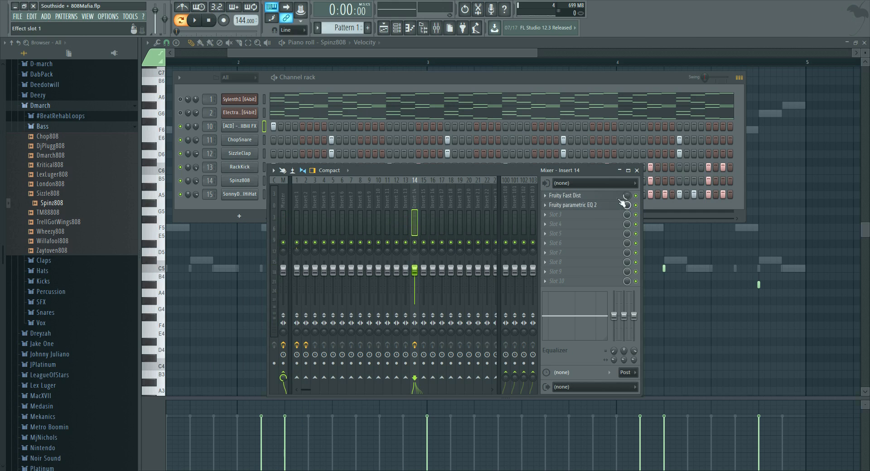
Fine-tune the band 7 low-pass of Fruity Parametric EQ 2 on insert 14 while the pattern plays
left_click(605, 205)
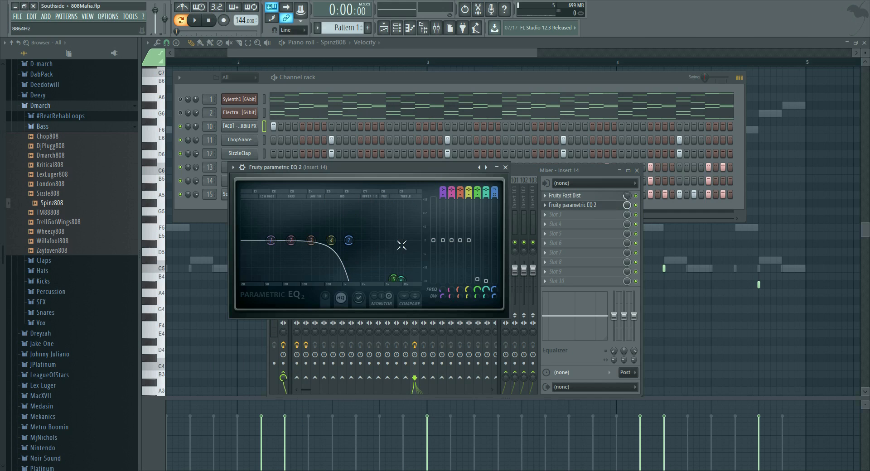
key("space")
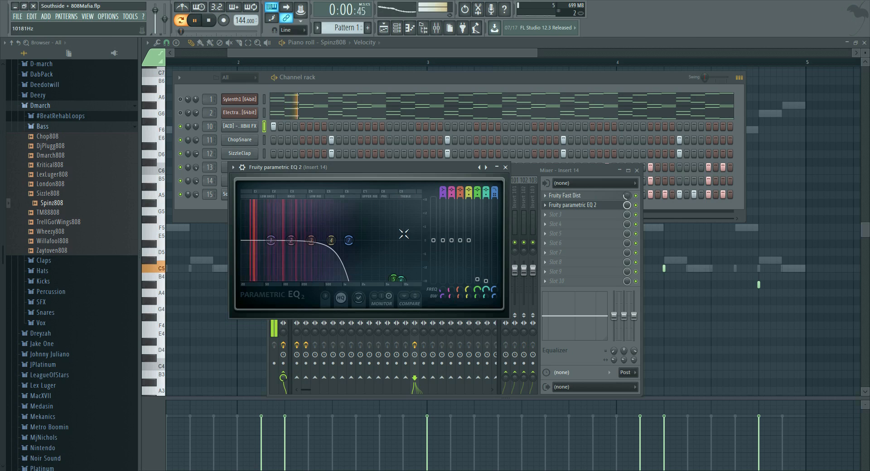
left_click_drag(348, 240, 351, 240)
left_click(506, 167)
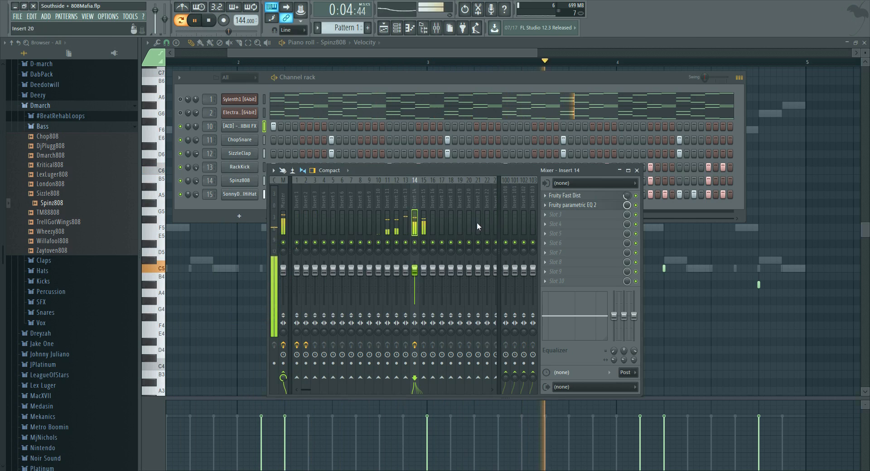
left_click(573, 205)
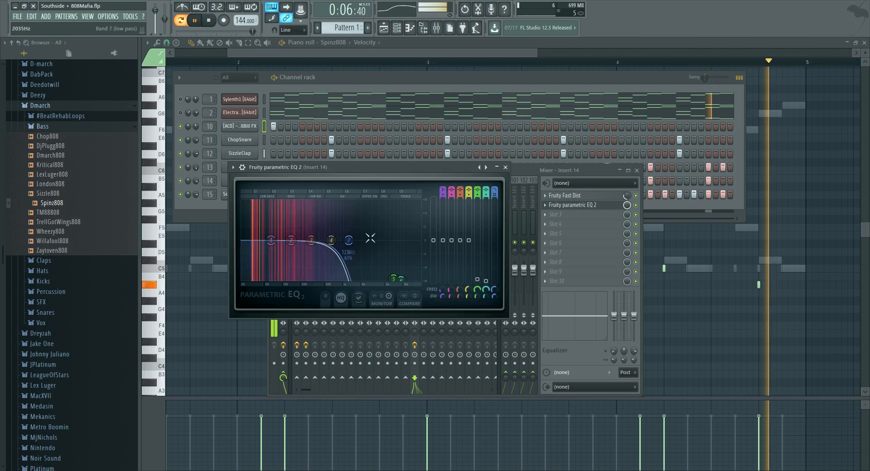
left_click(506, 167)
Add Fruity Parametric EQ 2 on insert 13 with band 6 cut fully and the band 7 low-pass moved down close to band 5
left_click(406, 207)
left_click(557, 196)
mouse_move(559, 206)
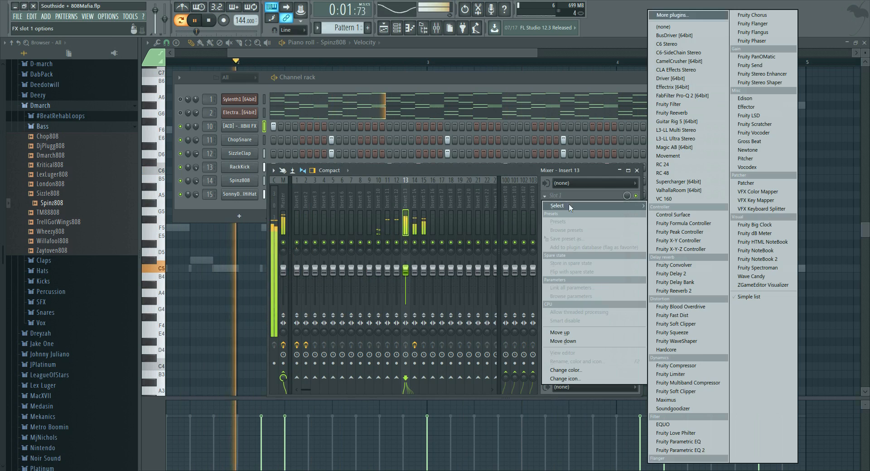
left_click(681, 451)
mouse_move(458, 155)
left_mouse_down()
mouse_move(459, 181)
mouse_move(458, 150)
left_mouse_up()
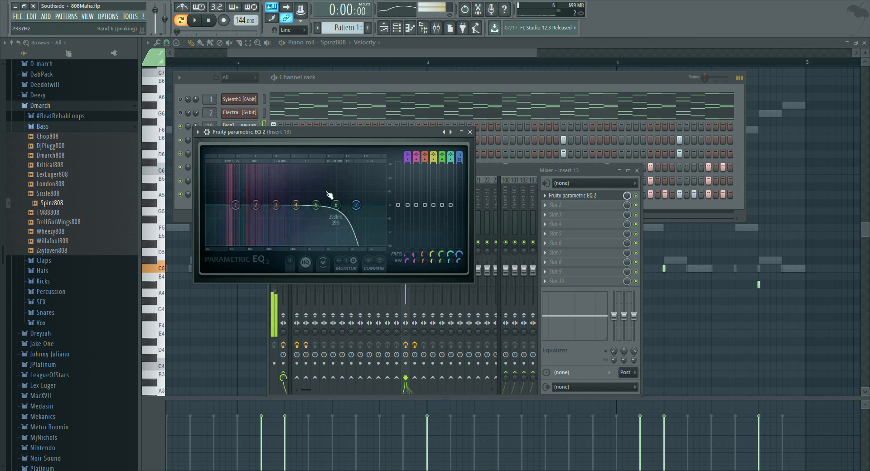
key("space")
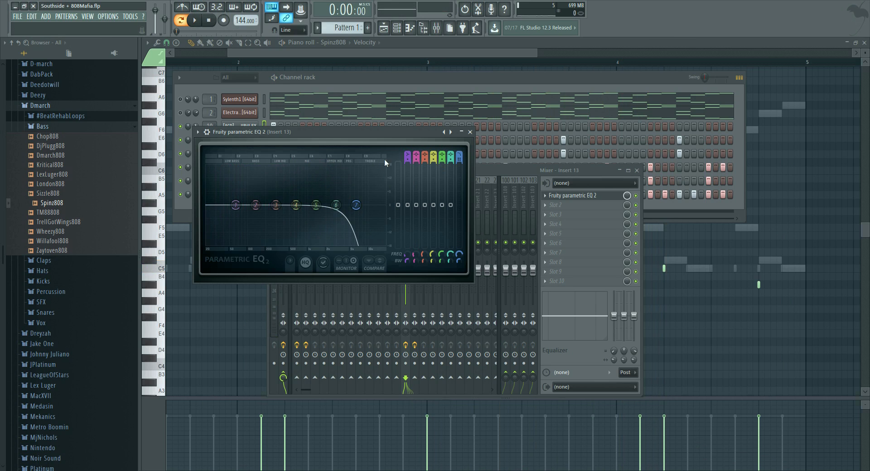
left_click_drag(356, 205, 362, 245)
key("space")
key("space")
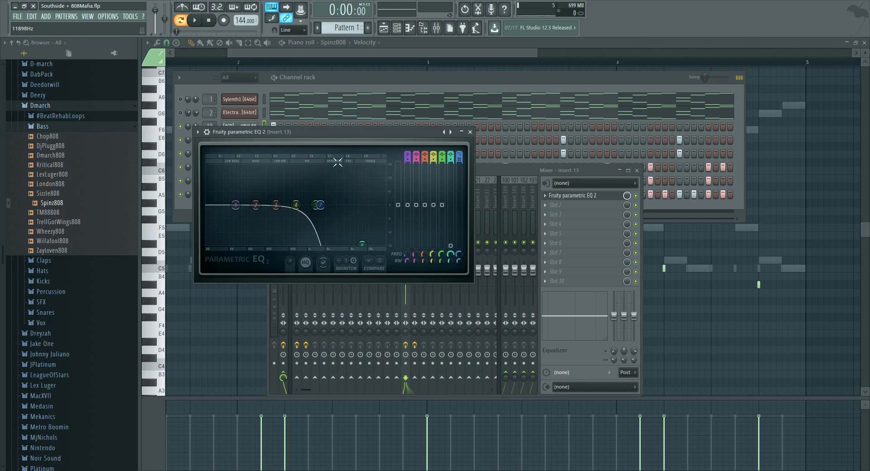
left_click_drag(387, 137, 412, 171)
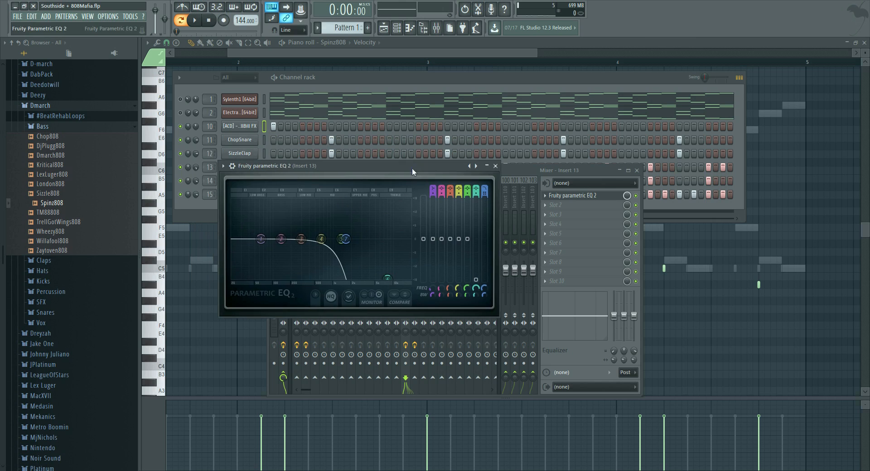
left_click(495, 166)
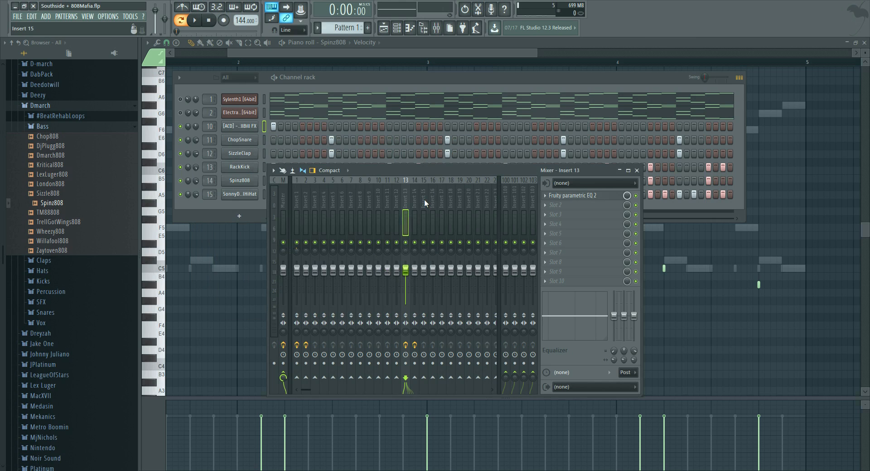
Mute the channel routed to insert 10, unmute the ElectraX melody and play the pattern
left_click(384, 190)
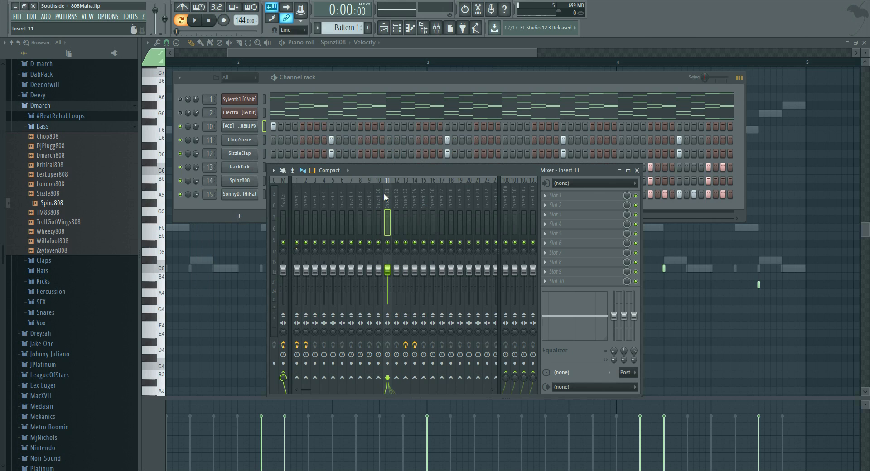
left_click(181, 127)
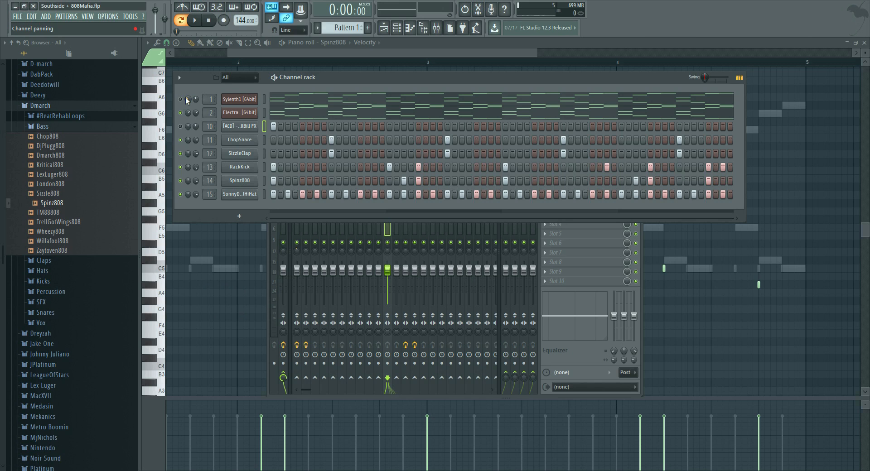
key("space")
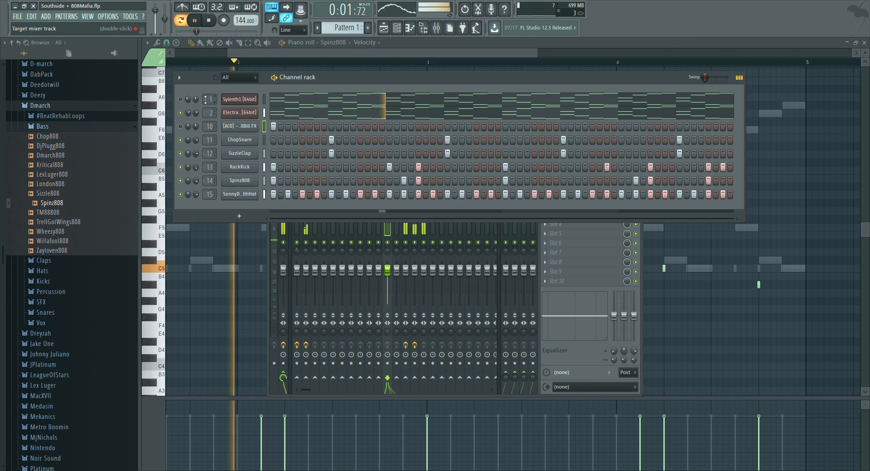
Unmute the Sylenth1 melody and balance it with ElectraX during playback, setting the Sylenth1 channel volume to 46%
right_click(197, 111)
key("Escape")
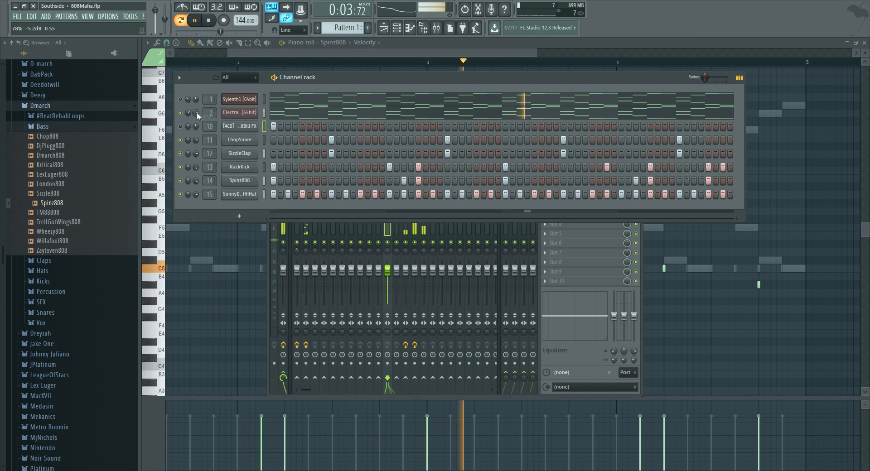
mouse_move(197, 113)
left_mouse_down()
mouse_move(188, 91)
mouse_move(195, 102)
left_mouse_up()
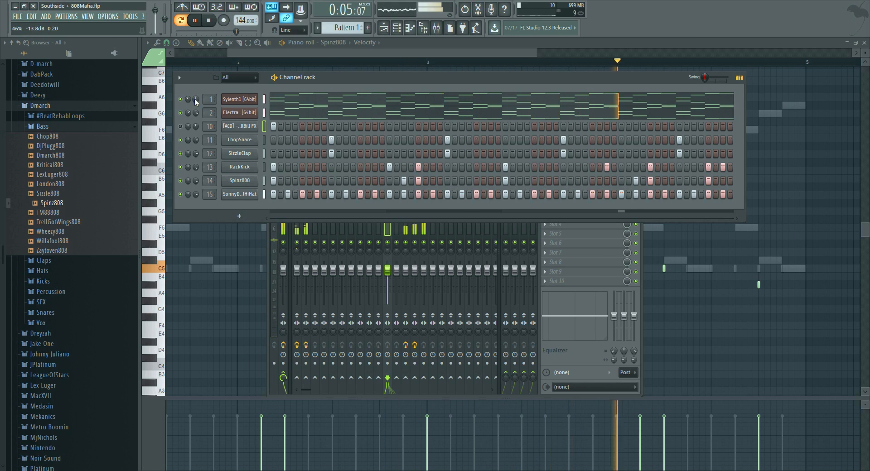
Open the SonnyDigitalHiHat steps in the piano roll and stop playback
right_click(240, 194)
left_click(274, 195)
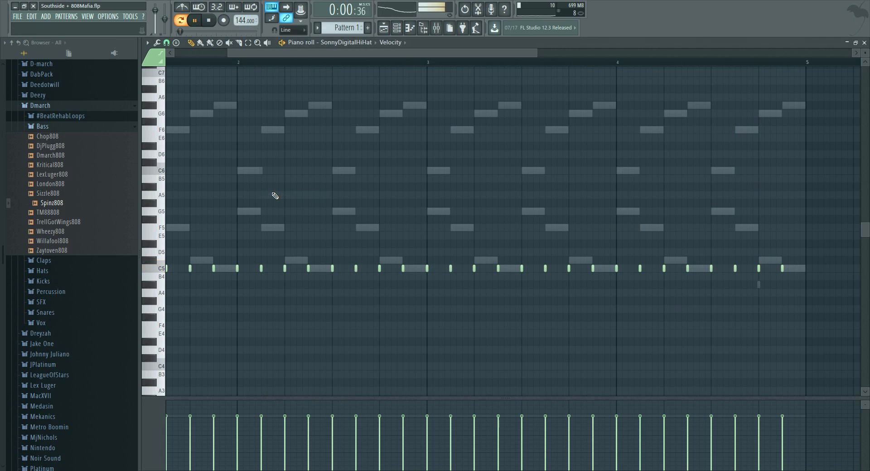
left_click(210, 21)
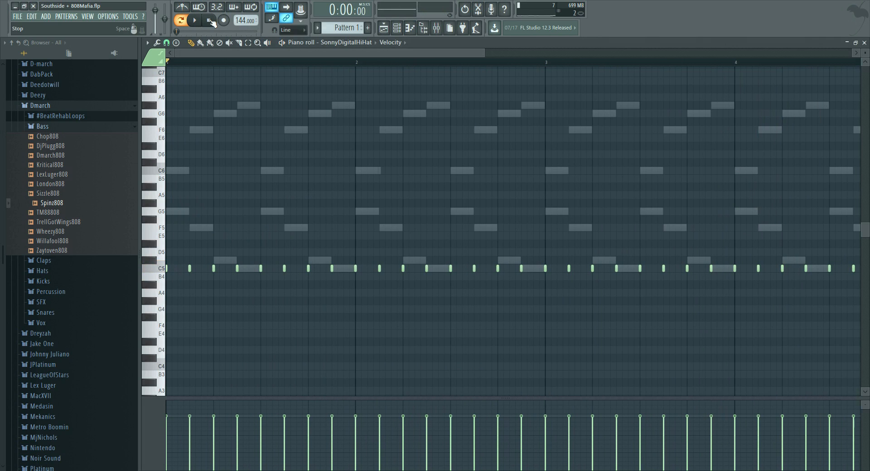
scroll(193, 56, "up", 4)
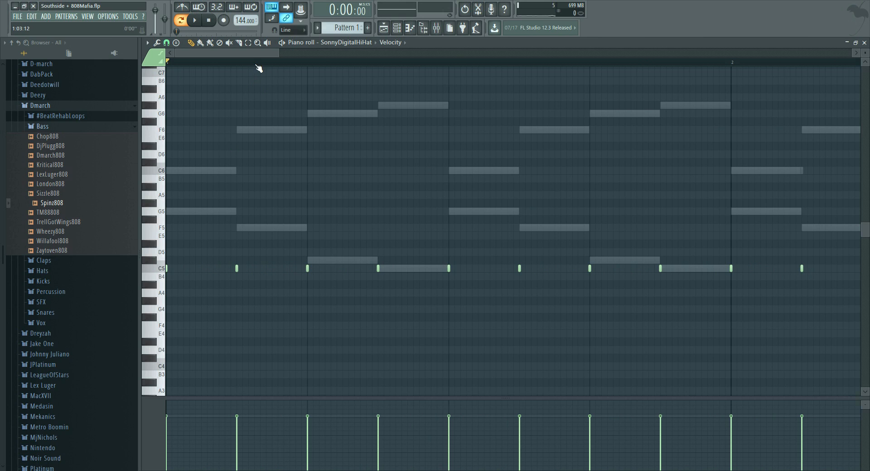
scroll(253, 69, "up", 3)
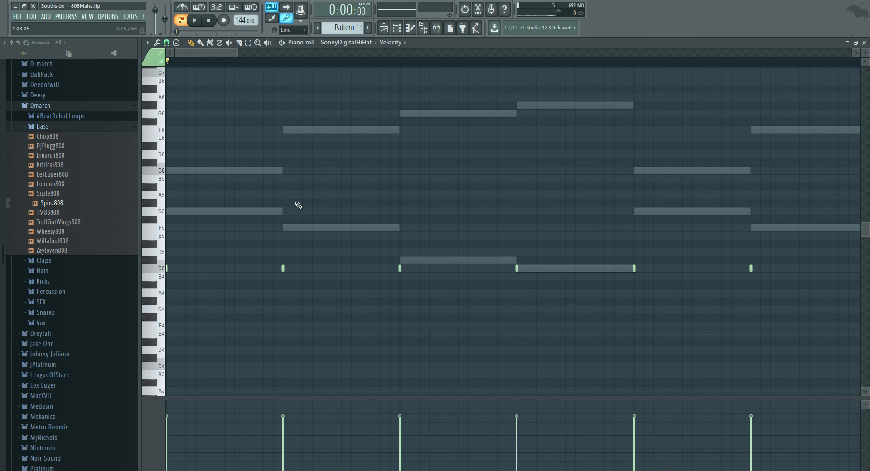
Try a triplet roll of C5 hi-hat notes between the third and fourth hits of bar 1
left_click_drag(433, 269, 438, 268)
left_click(440, 267)
right_click(442, 269)
left_click(440, 269)
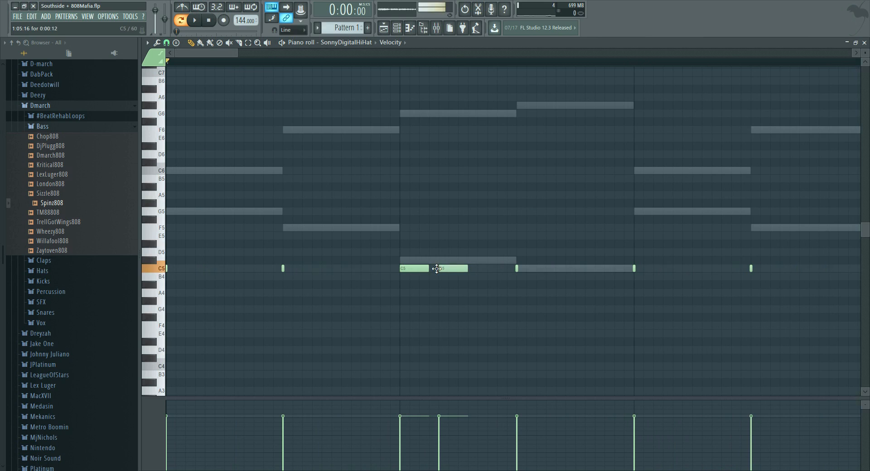
left_click(480, 269)
Mute the Sylenth1 melody and play the pattern to check the hi-hat roll
left_click(397, 28)
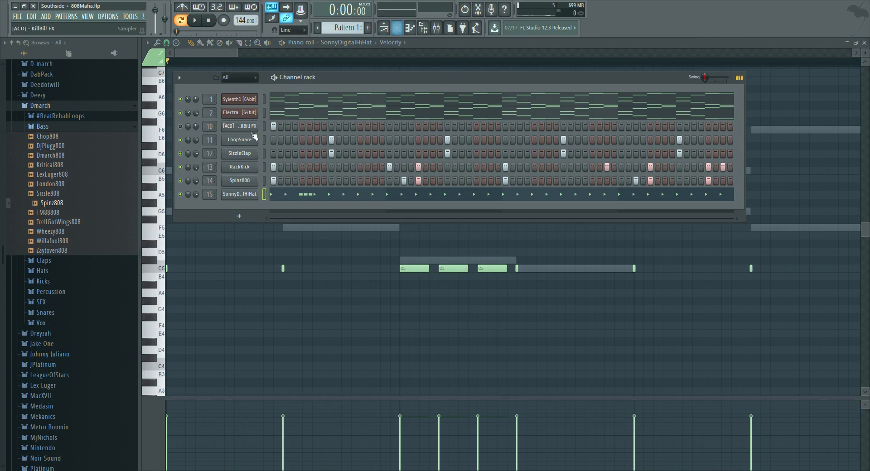
left_click(181, 100)
key("space")
key("space")
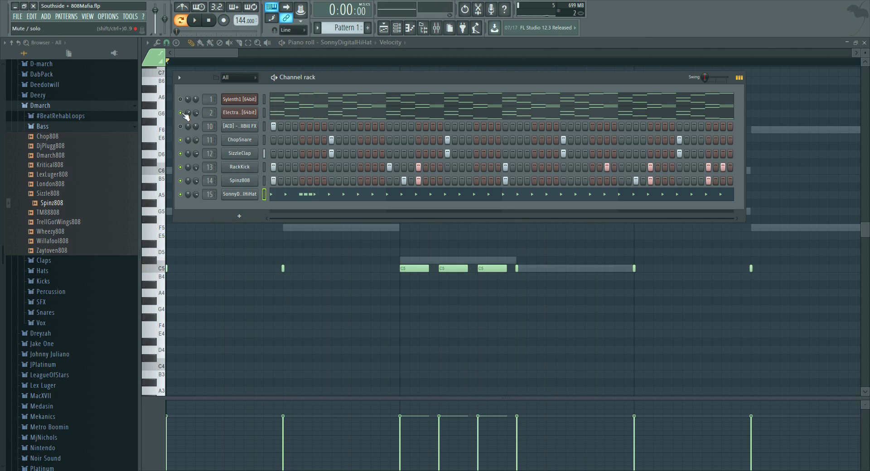
key("space")
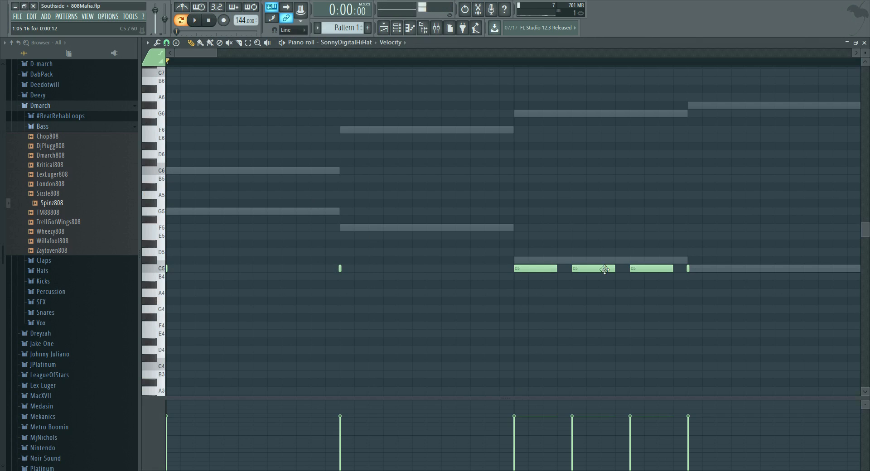
Delete the two added hi-hat notes after the third hit of bar 1 and replay the start
right_click(651, 269)
right_click(589, 269)
key("space")
key("space")
key("space")
key("space")
Try a triplet roll of C5 hi-hat notes between the second and third hits of bar 1 and play it
left_click(340, 269)
mouse_move(403, 269)
left_mouse_down()
mouse_move(421, 268)
mouse_move(407, 269)
left_mouse_up()
key("space")
key("space")
left_click(462, 269)
key("space")
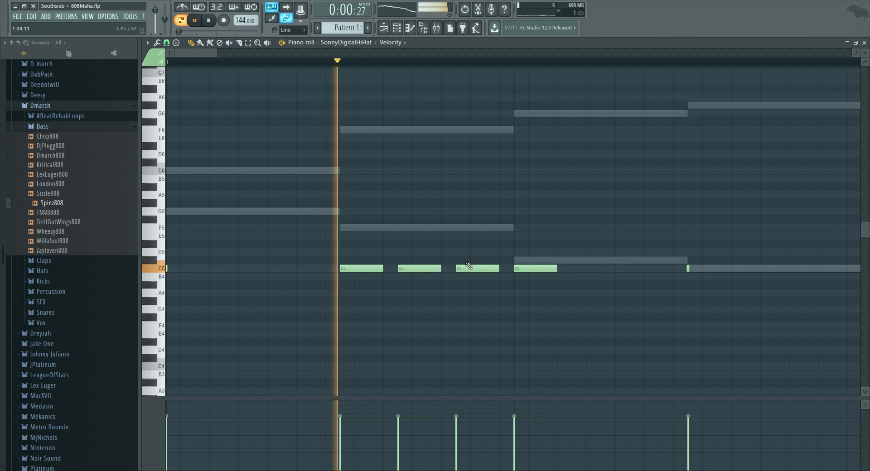
key("space")
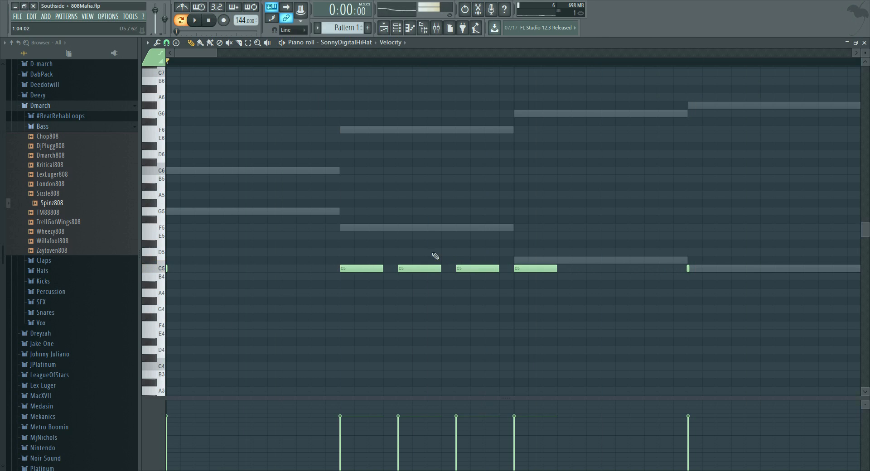
Delete the two added hi-hat notes after the second hit of bar 1 and replay the pattern
right_click(399, 268)
right_click(471, 271)
scroll(365, 71, "down", 3)
key("space")
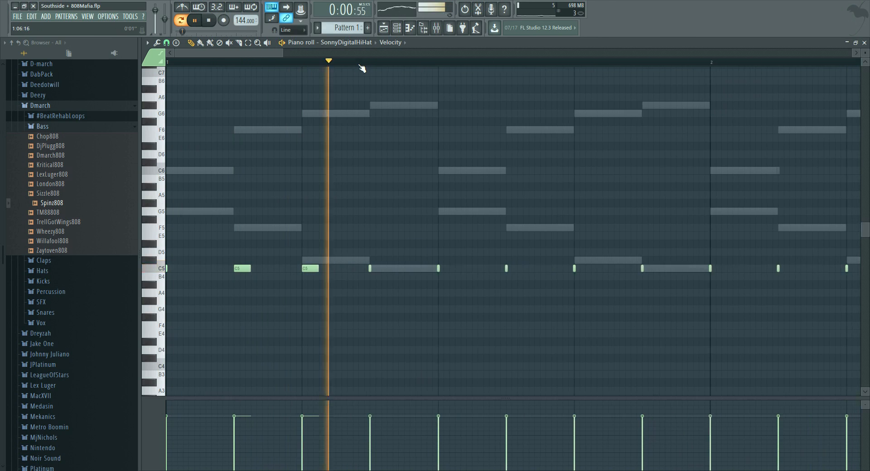
key("space")
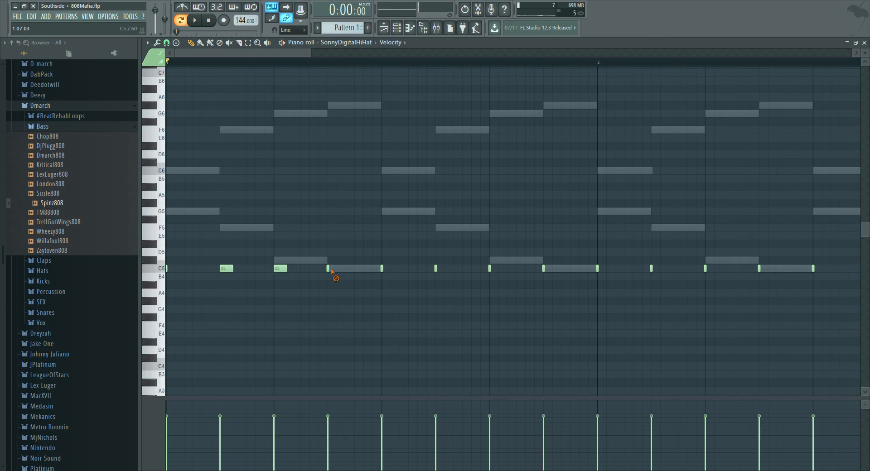
Add two C5 hi-hat notes after the fourth hit of bar 1 to form a triplet roll, and play it
left_click(366, 268)
key("space")
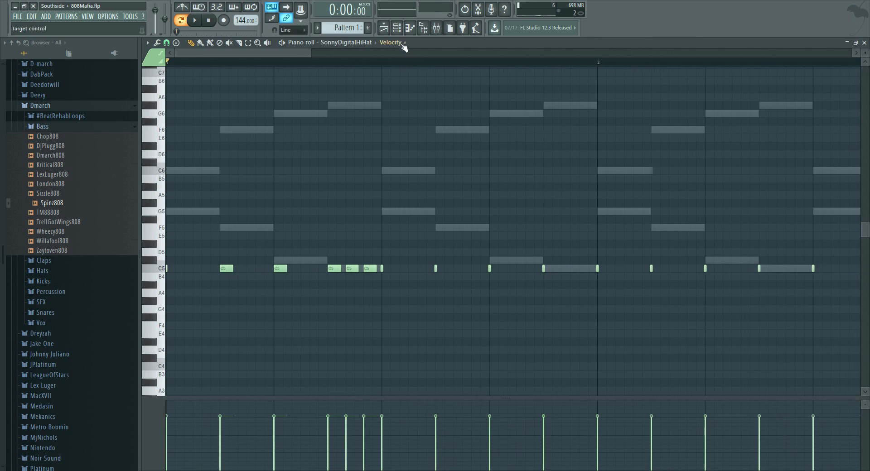
key("space")
Play the pattern with the channel rack open and add a RackKick hit on step 7
left_click(383, 27)
left_click(397, 28)
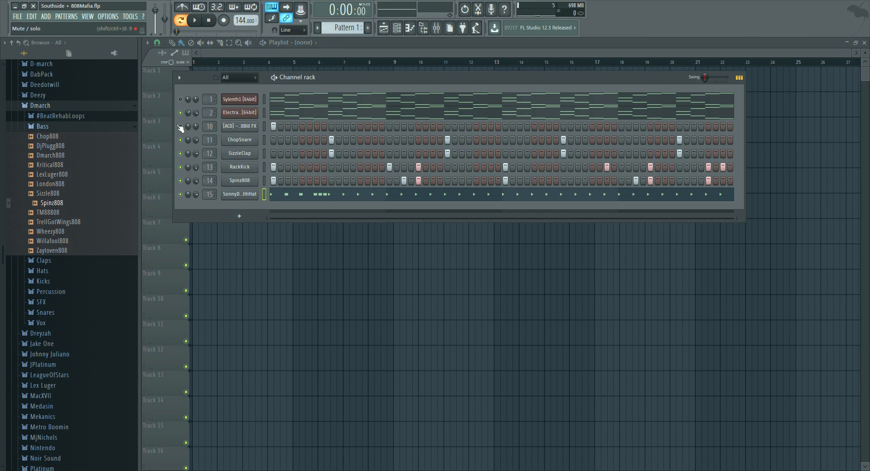
key("space")
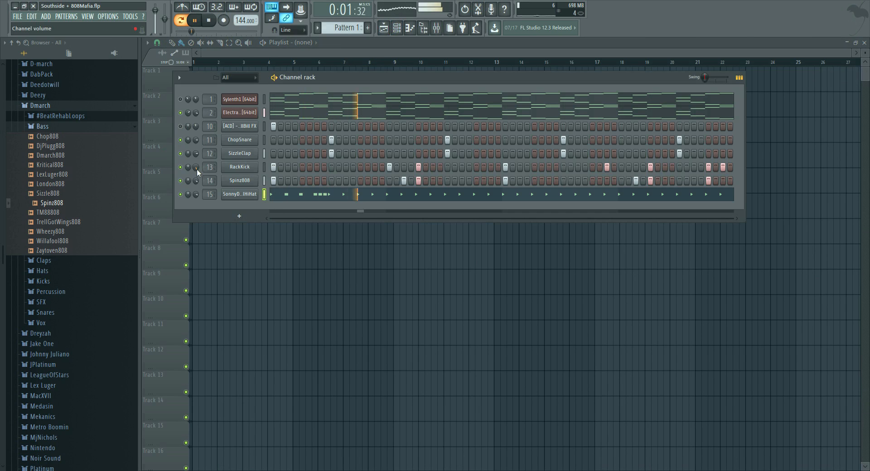
key("space")
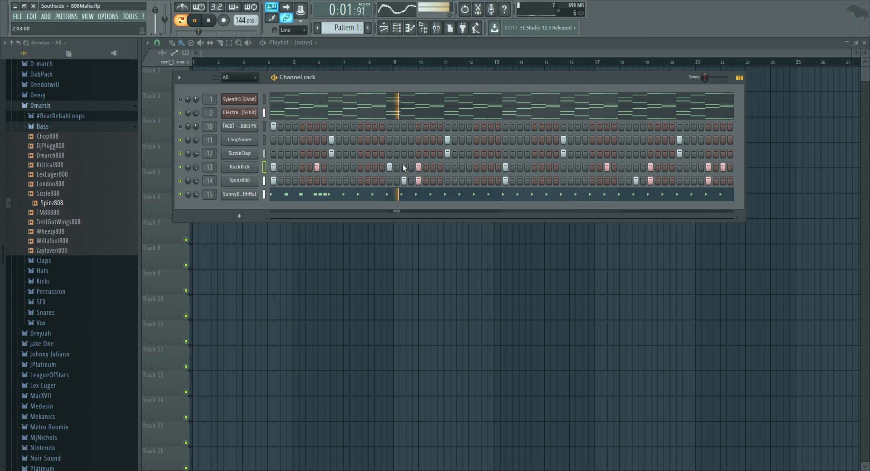
Unmute the Sylenth1 melody and listen to the hi-hat pattern against it in the piano roll
left_click(431, 193)
scroll(335, 63, "down", 10)
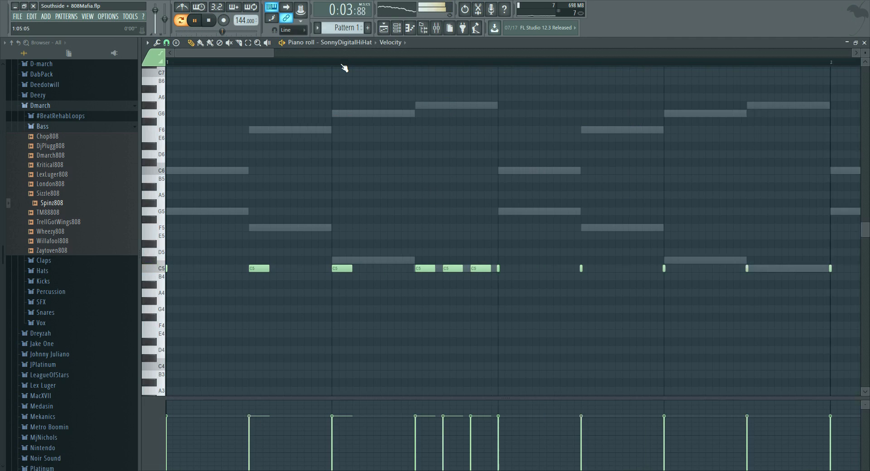
left_click(385, 29)
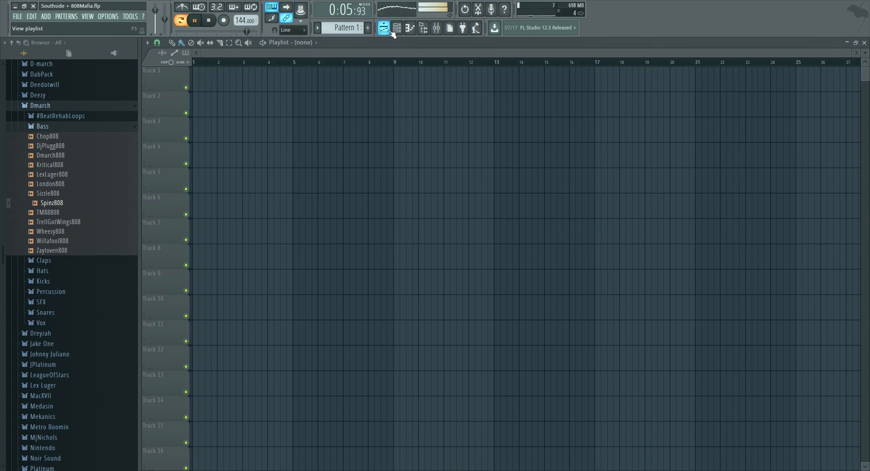
left_click(395, 29)
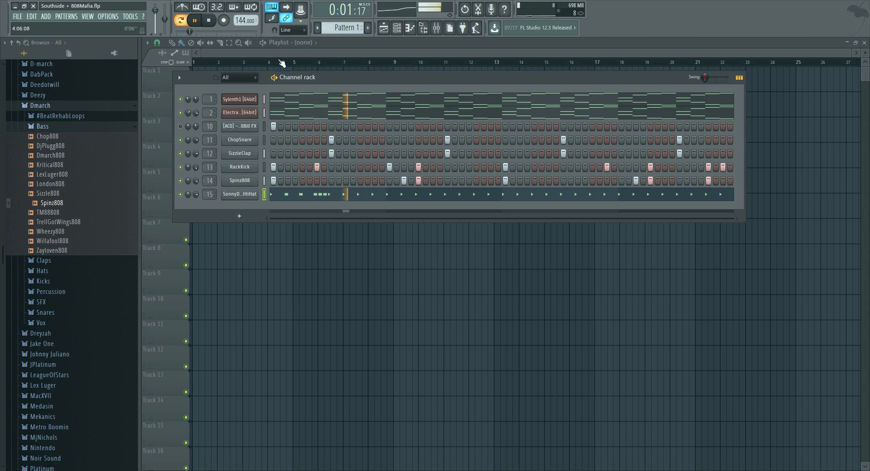
left_click(300, 55)
left_click(397, 28)
left_click(346, 194)
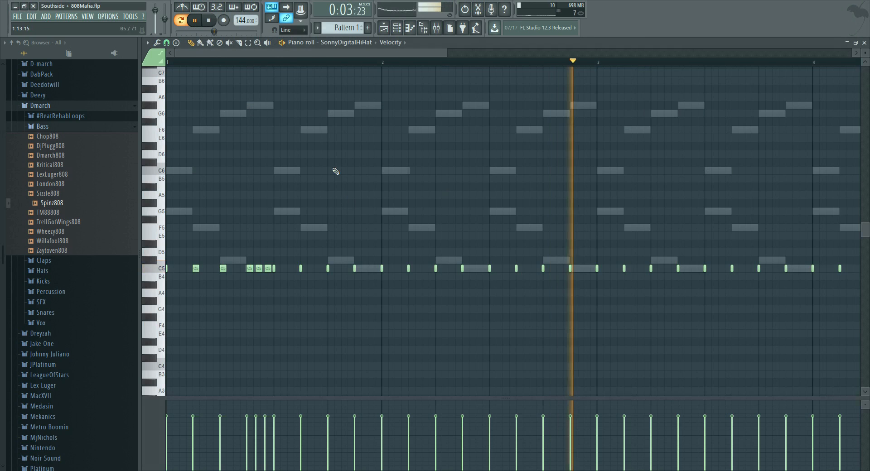
Mute the Sylenth1 and ElectraX melodies in the channel rack
scroll(306, 65, "down", 2)
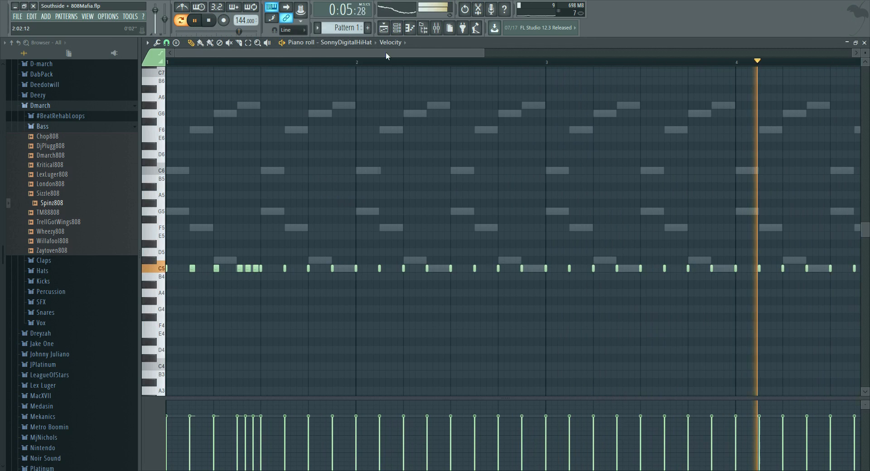
left_click(397, 28)
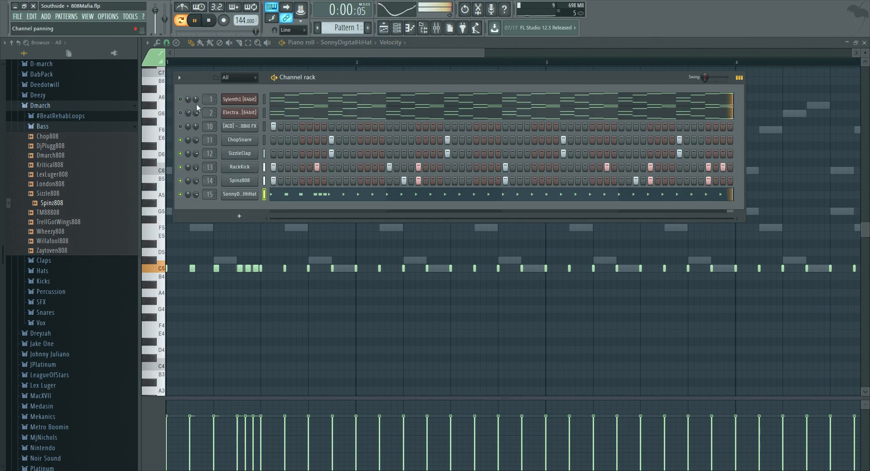
left_click(298, 52)
Draw three evenly spaced C5 hi-hat notes across beat 3 of bar 2 in place of the straight hits, and play the pattern
scroll(323, 53, "up", 2)
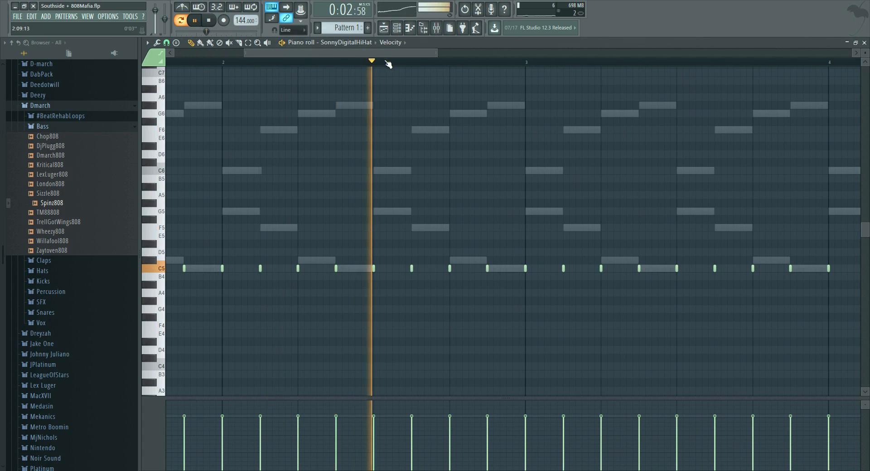
scroll(386, 64, "up", 2)
key("space")
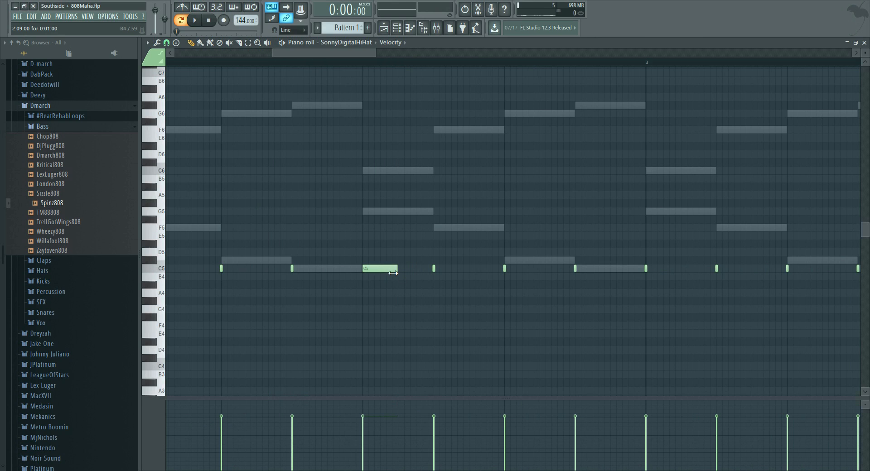
left_click(428, 269)
left_click(449, 269)
right_click(449, 269)
right_click(423, 268)
left_click(413, 269)
left_click(466, 268)
scroll(400, 58, "down", 5)
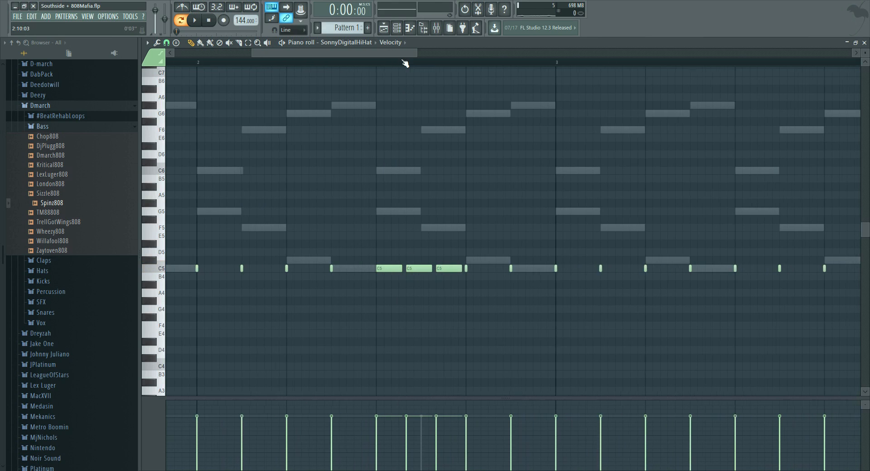
key("F6")
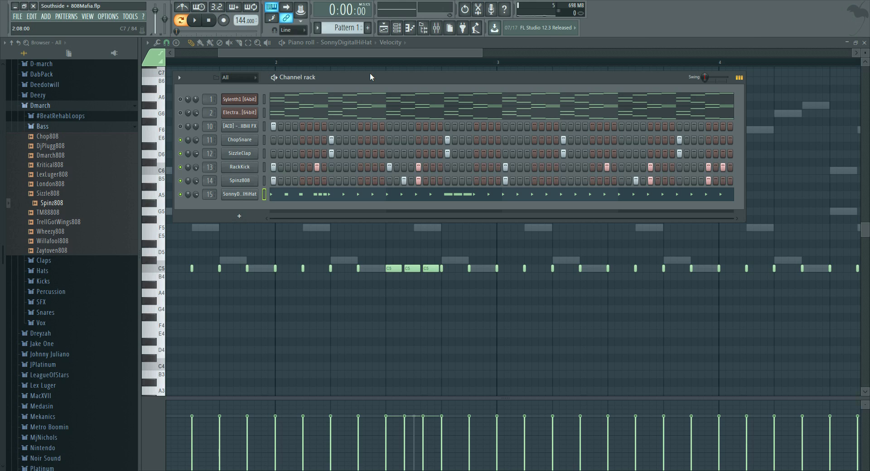
left_click_drag(367, 53, 267, 66)
key("space")
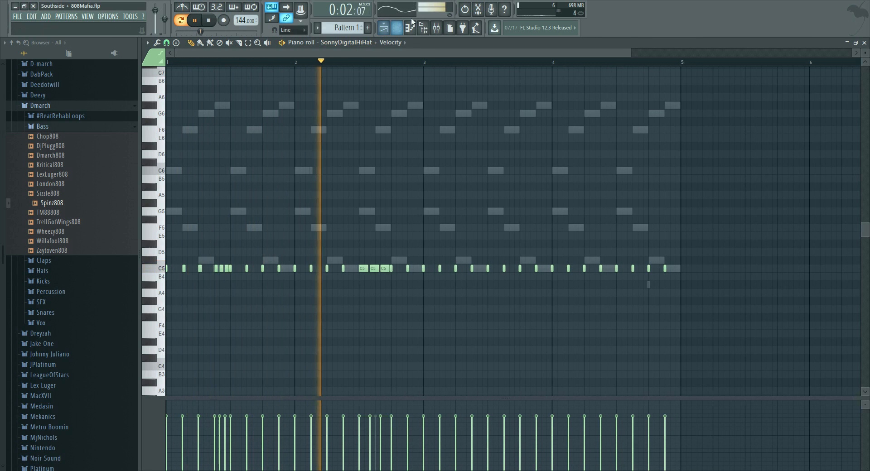
Add Fruity Parametric EQ 2 on insert 15, cutting band 3 fully at about 745 Hz and moving band 1 up to remove the lows
left_click(436, 28)
left_click(607, 196)
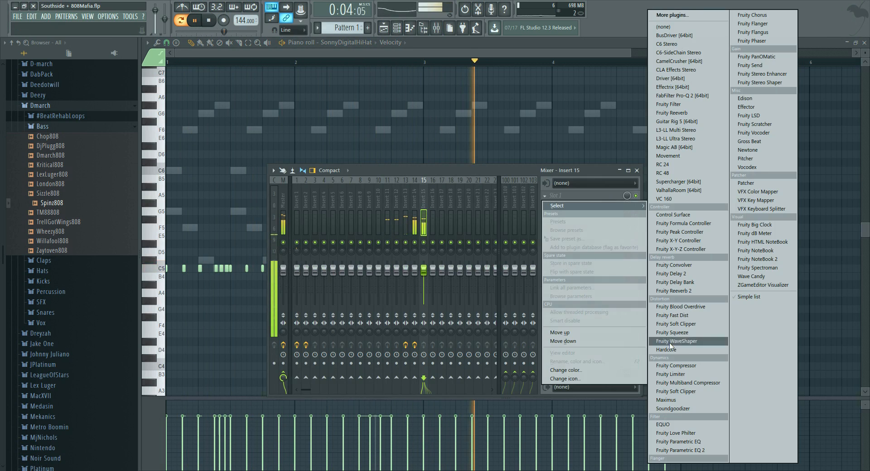
left_click(679, 450)
left_click_drag(436, 157, 435, 152)
left_click_drag(271, 214, 334, 248)
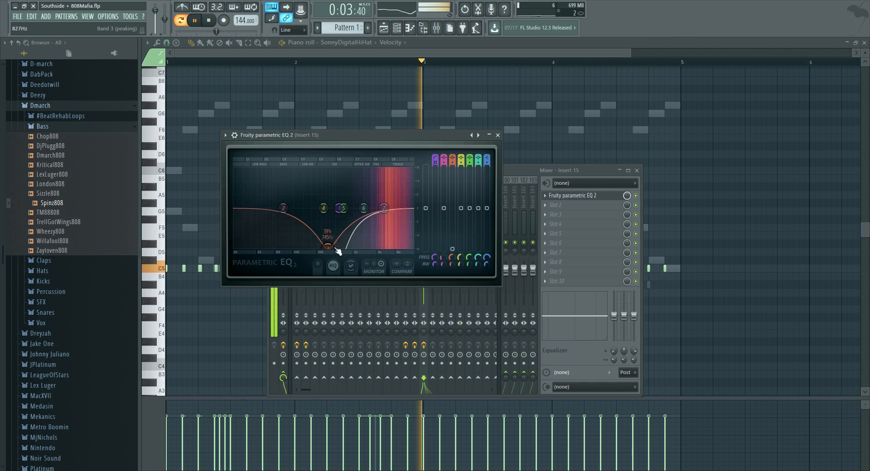
left_click(497, 136)
left_click(437, 50)
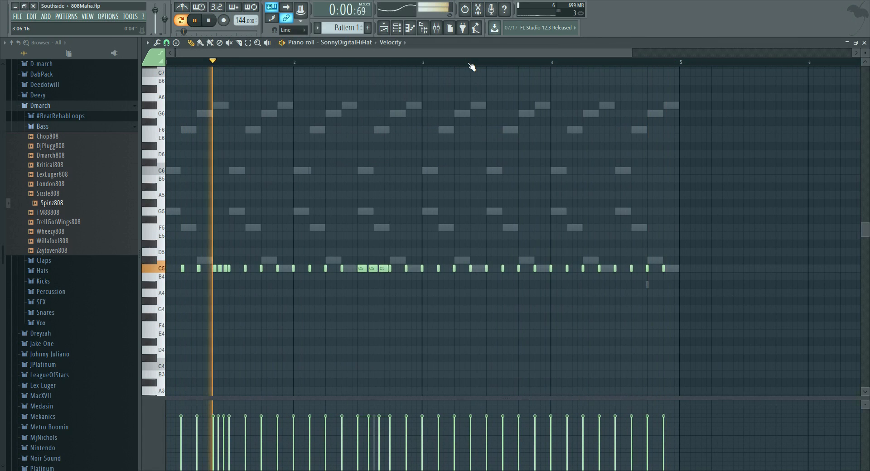
Extend the hi-hat triplet roll through beat 4 of bar 2 with three more C5 notes and play it
scroll(469, 65, "up", 3)
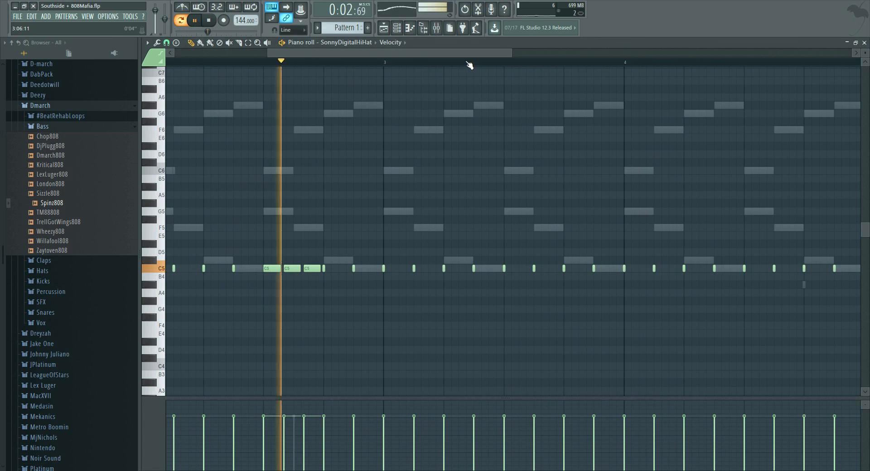
left_click_drag(434, 53, 398, 55)
scroll(398, 55, "up", 2)
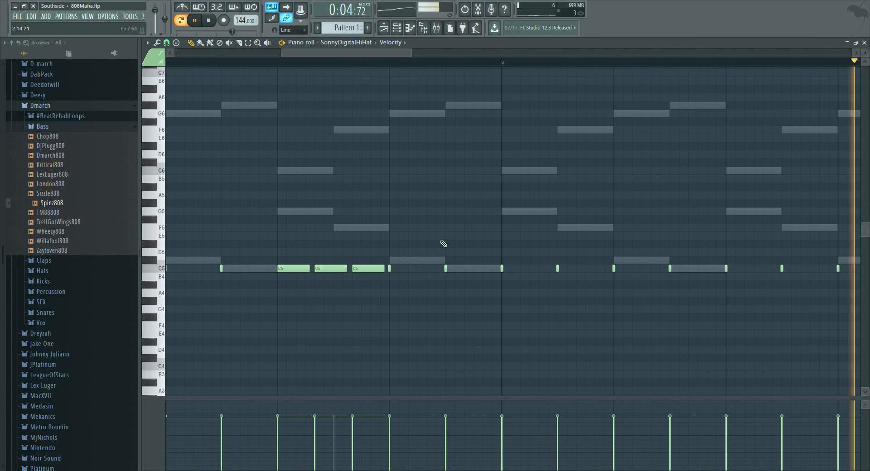
left_click(392, 269)
left_click_drag(440, 269, 436, 269)
key("space")
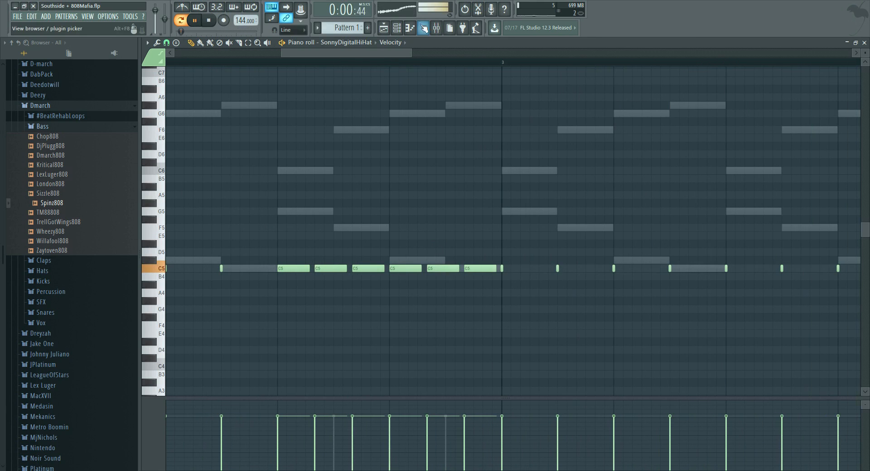
Replace the last two triplet notes on beat 4 of bar 2 with a single C5 hi-hat note halfway through the beat
scroll(417, 68, "down", 2)
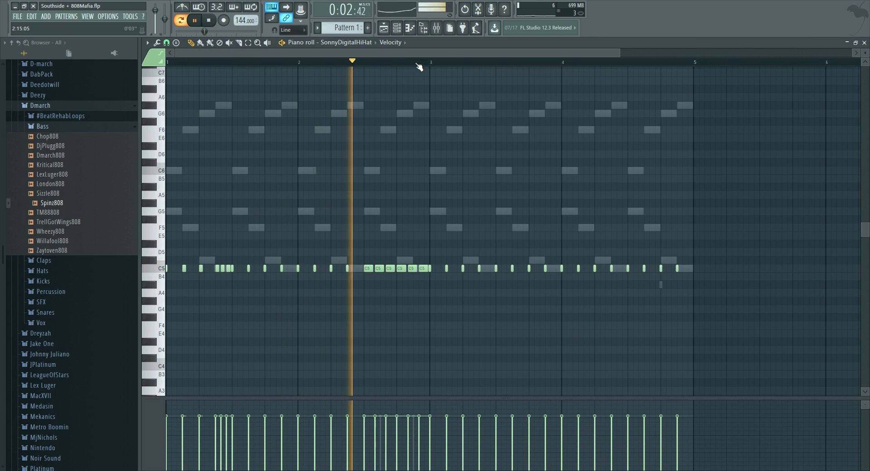
scroll(417, 64, "up", 3)
right_click(416, 268)
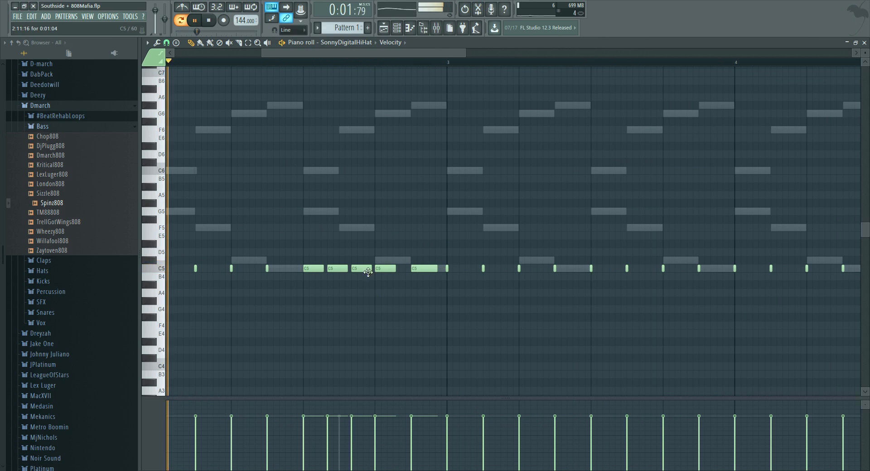
Draw a roll of three evenly spaced C5 hi-hat notes on the second half of beat 1 in bar 4
scroll(407, 61, "down", 3)
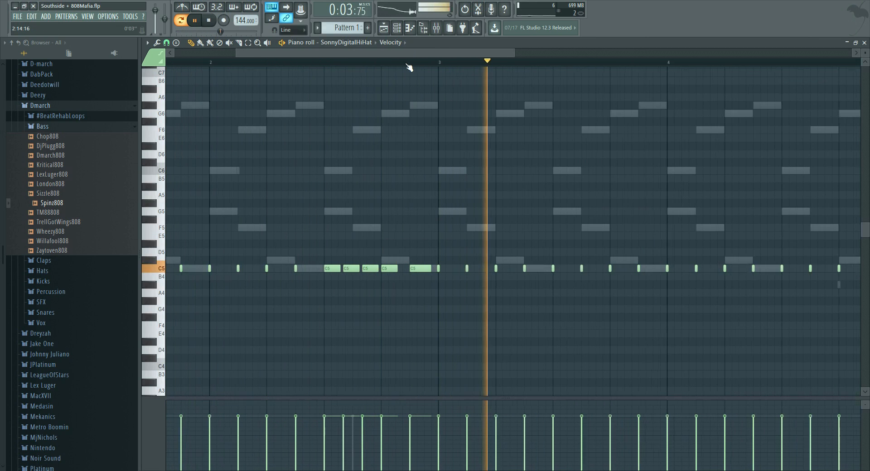
scroll(408, 60, "up", 2)
left_click_drag(428, 53, 501, 55)
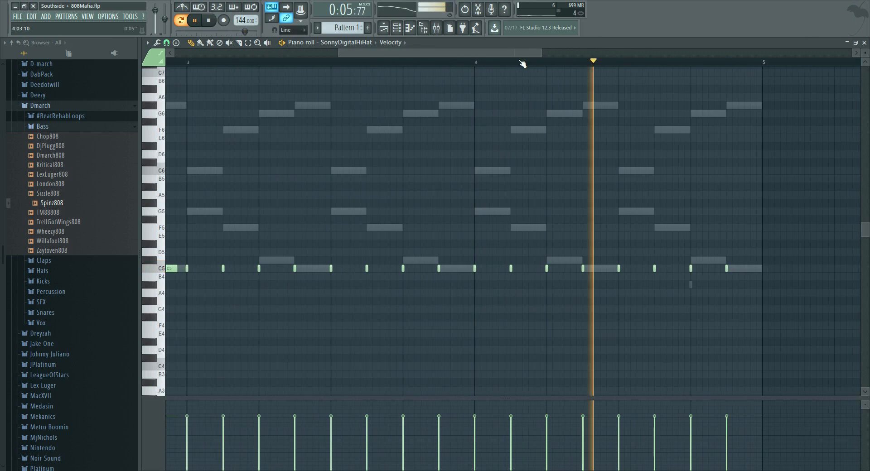
scroll(520, 64, "up", 2)
left_click(507, 268)
key("space")
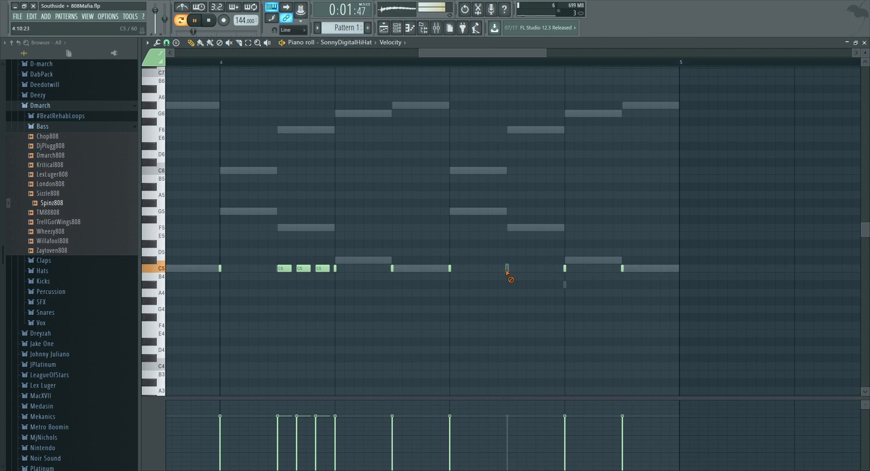
Leave one C5 note halfway through beat 3 of bar 4 and draw a three-note roll with falling velocities on the bar's last half beat
scroll(433, 63, "down", 3)
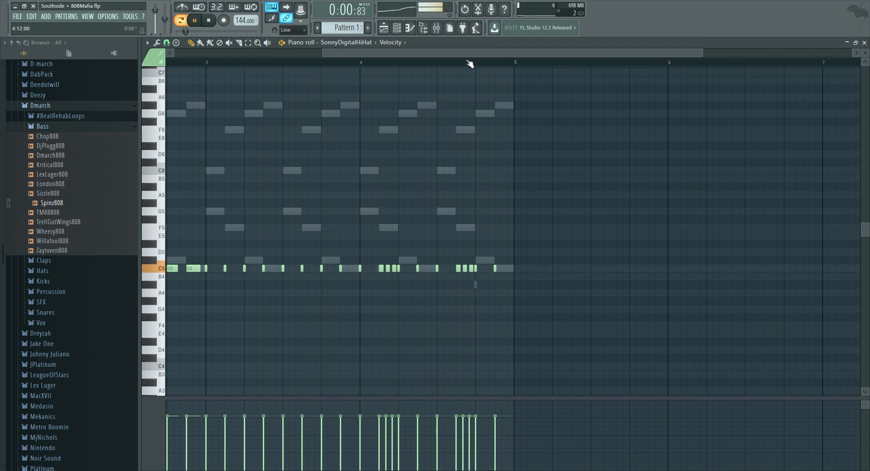
scroll(469, 63, "up", 4)
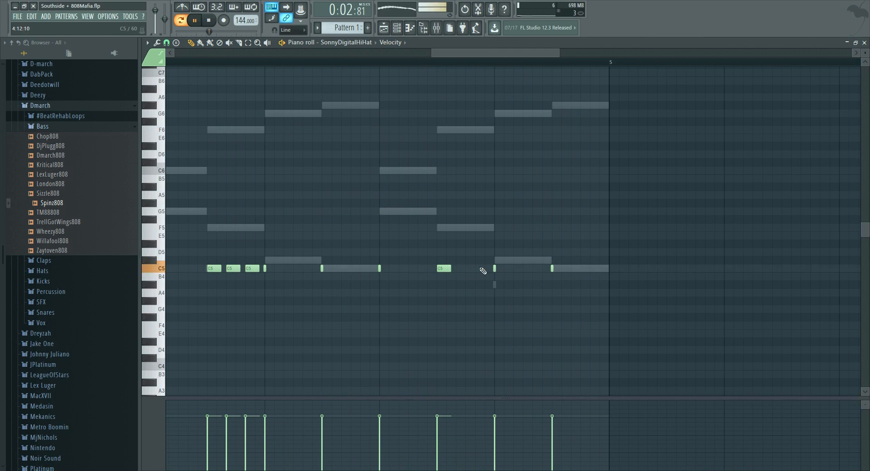
left_click_drag(558, 268, 577, 268)
left_click(590, 269)
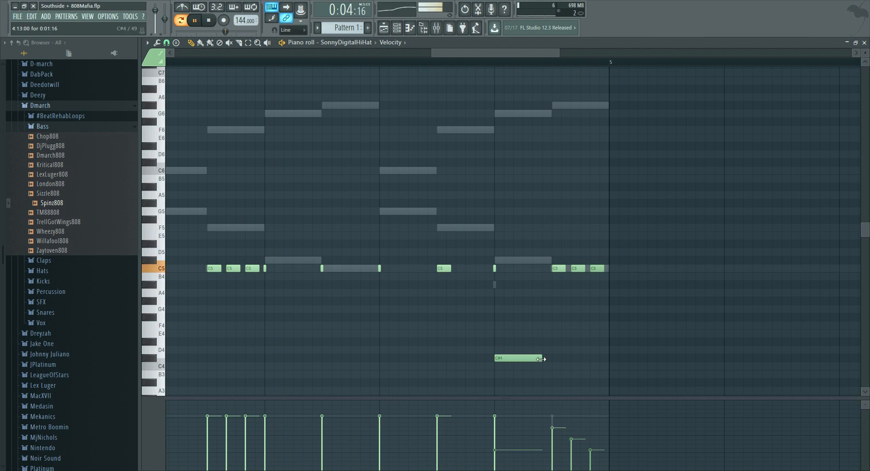
Draw three equal-length C#4 hi-hat notes in a row across beat 4 of bar 4
left_click_drag(543, 358, 535, 358)
left_click(538, 359)
left_click(576, 358)
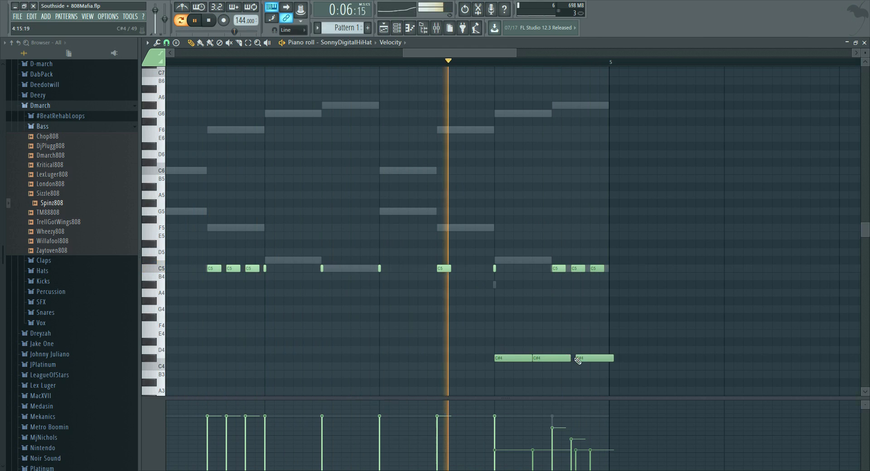
Select the three C#4 notes, close the gap between them, move them down to B3 and lower their velocities
left_click(248, 42)
left_click_drag(493, 339, 609, 364)
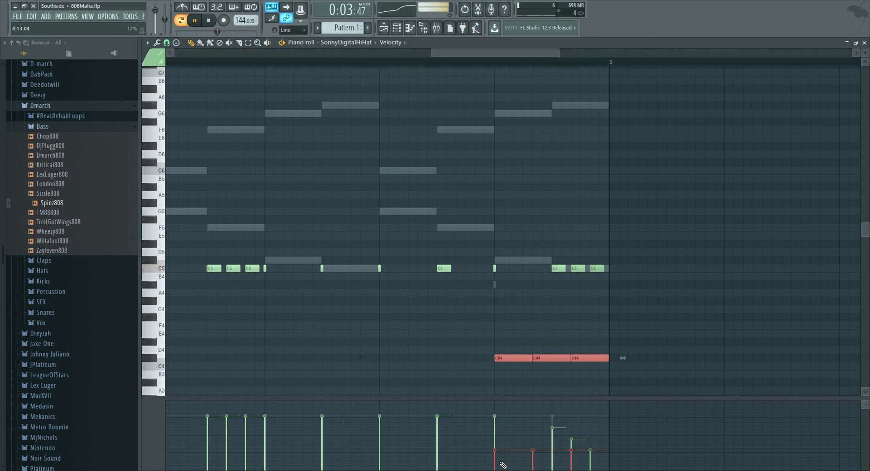
left_click_drag(504, 357, 504, 373)
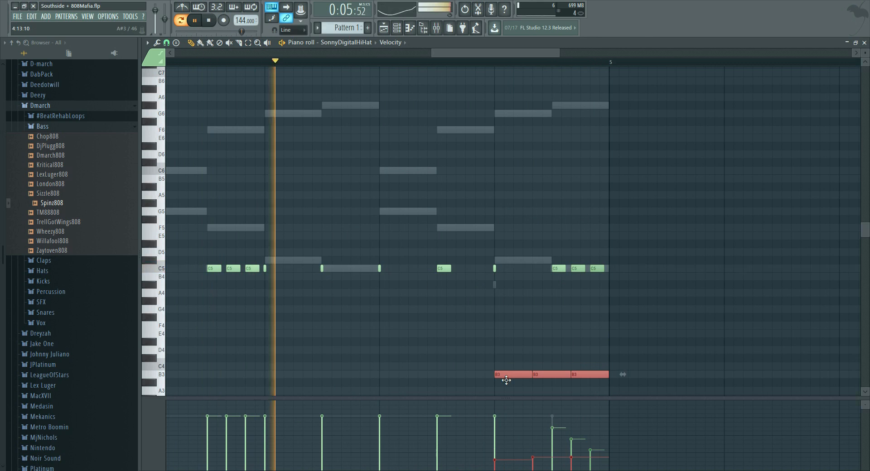
left_click(499, 325)
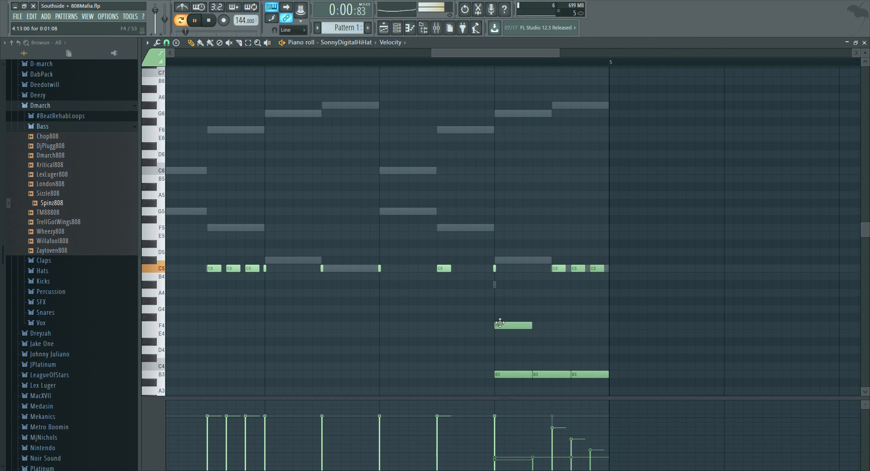
left_click(397, 28)
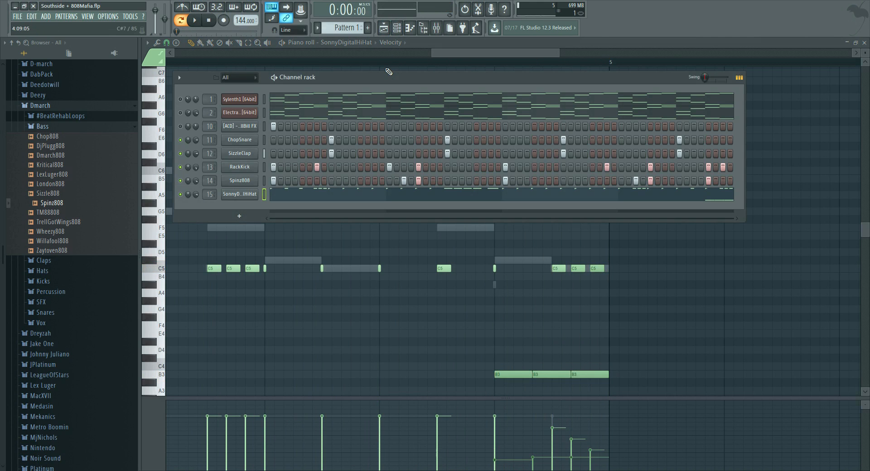
left_click(466, 52)
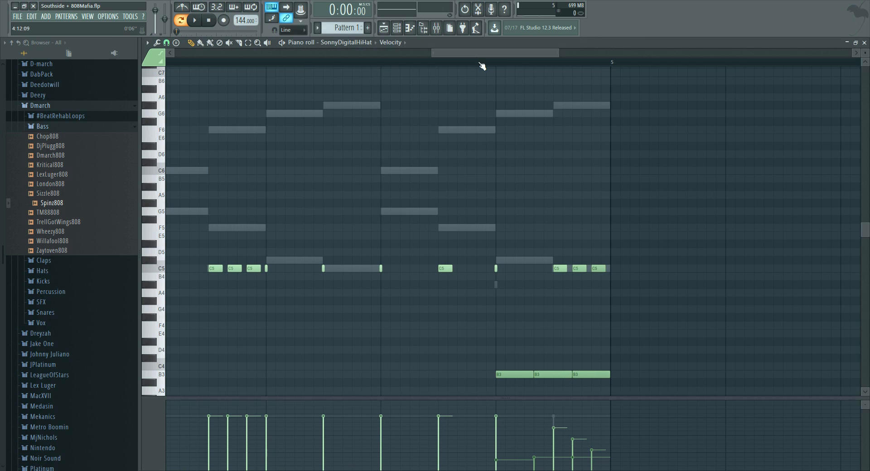
scroll(482, 62, "down", 3)
scroll(481, 65, "up", 4)
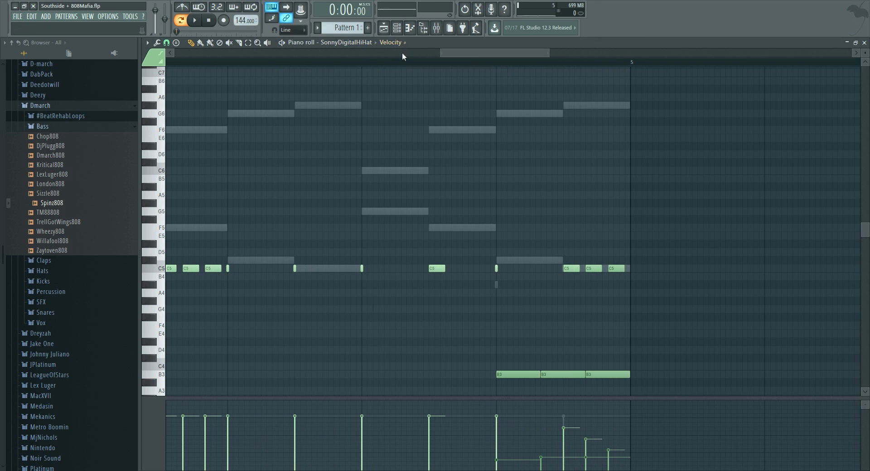
scroll(240, 58, "down", 5)
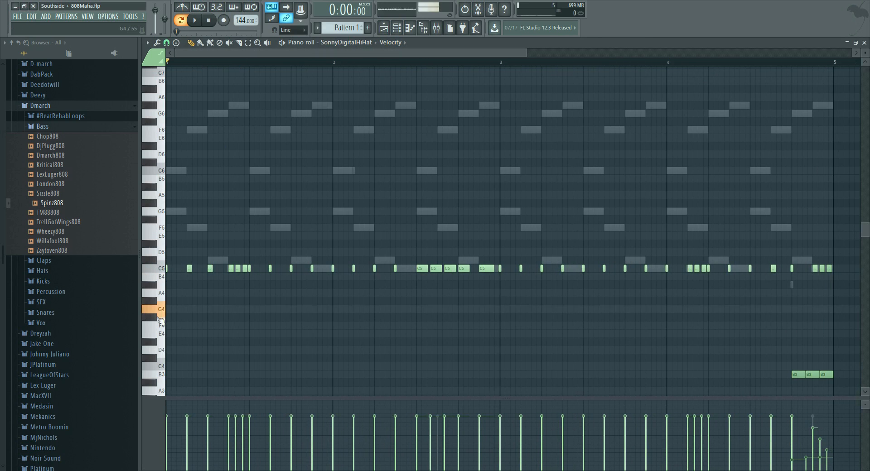
Play the pattern from the channel rack and mute the [ACD] KillBill FX channel
left_click(396, 28)
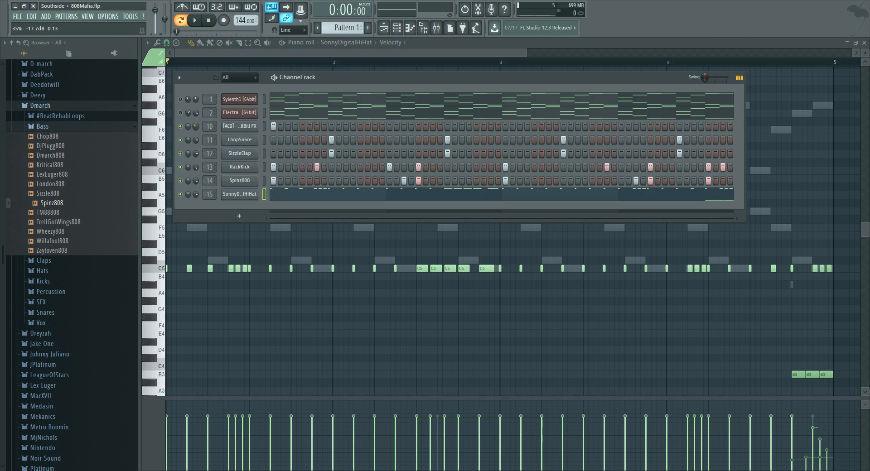
key("space")
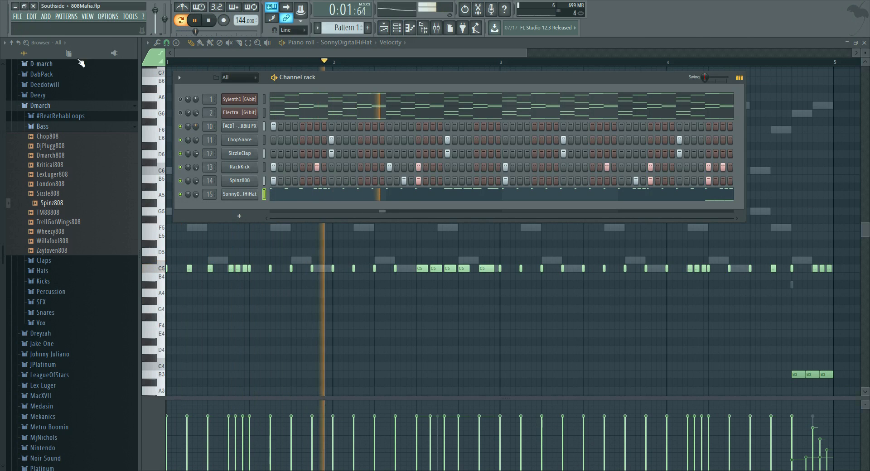
left_click(18, 17)
left_click(24, 55)
left_click(181, 127)
key("space")
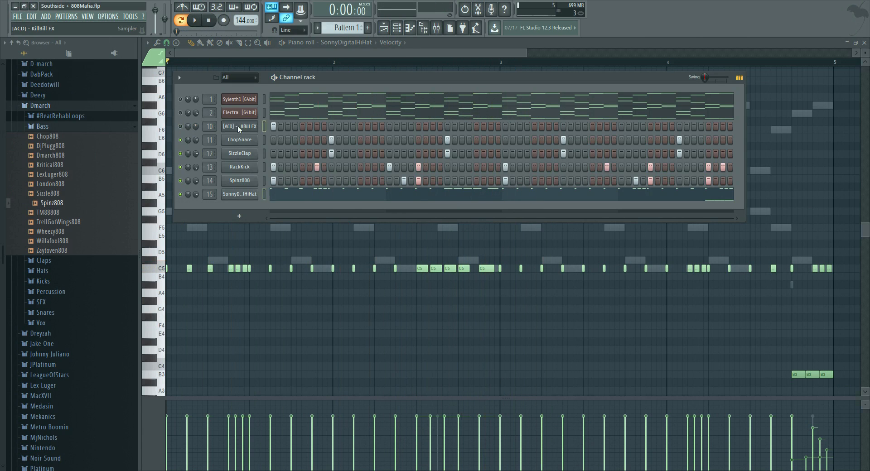
Insert a second ElectraX2 channel above the KillBill FX channel and choose ARP - Gods from the Dmarch Vol. IV #Domination bank
right_click(238, 127)
mouse_move(294, 188)
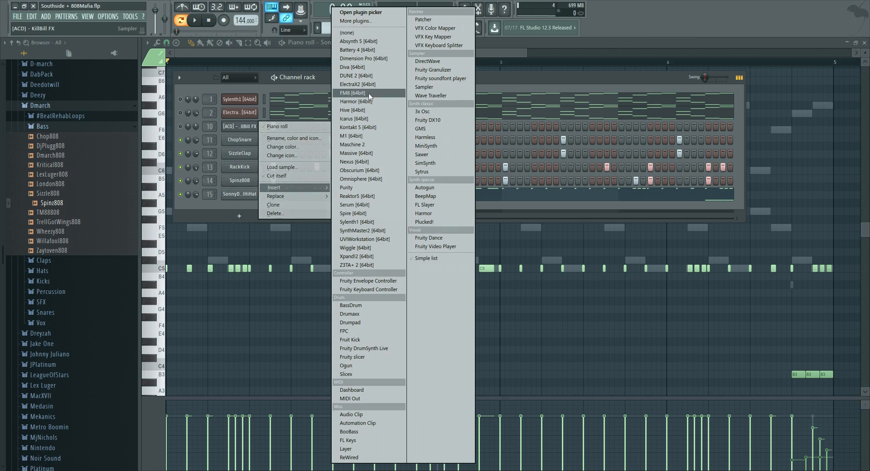
left_click(358, 84)
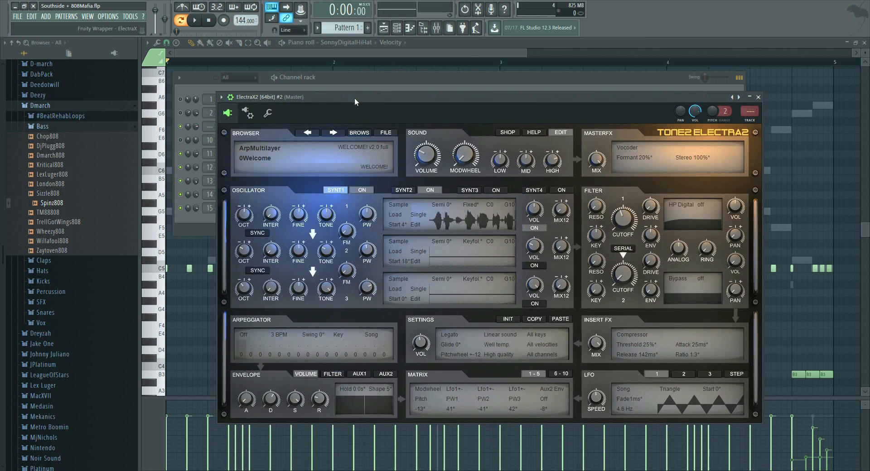
left_click(360, 132)
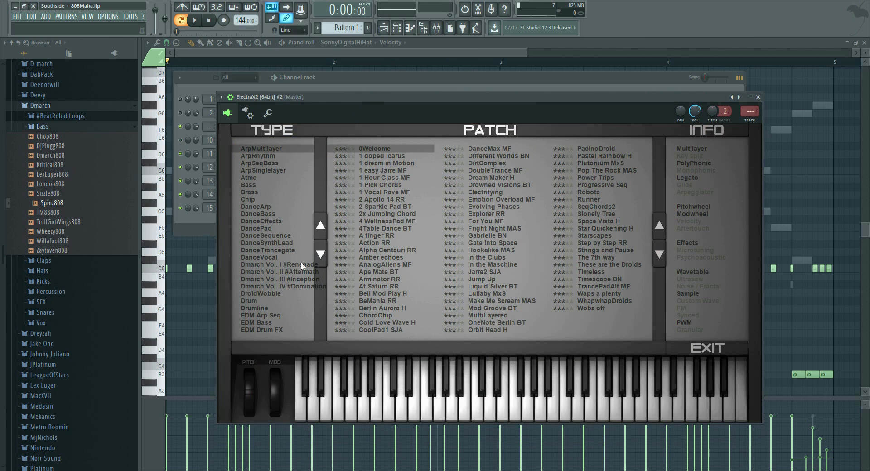
left_click(290, 286)
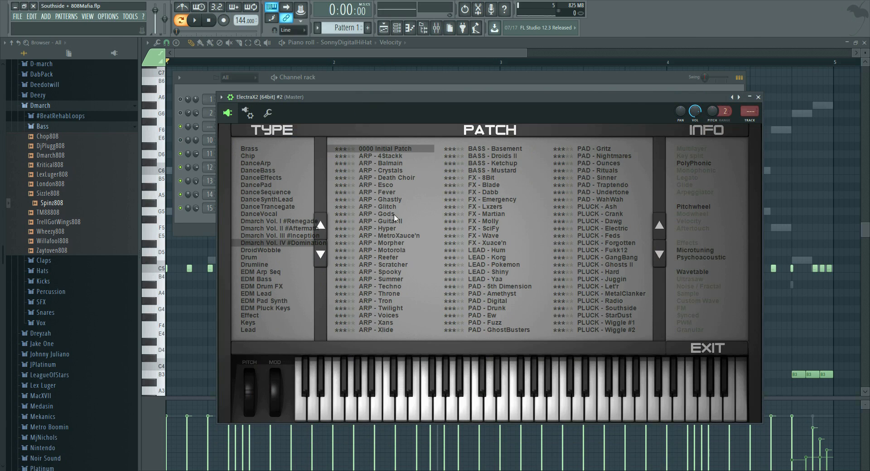
Copy the melody notes from the first ElectraX2 channel into the ElectraX2 #2 channel
left_click(393, 87)
right_click(247, 114)
left_click(248, 127)
right_click(248, 126)
left_click(342, 144)
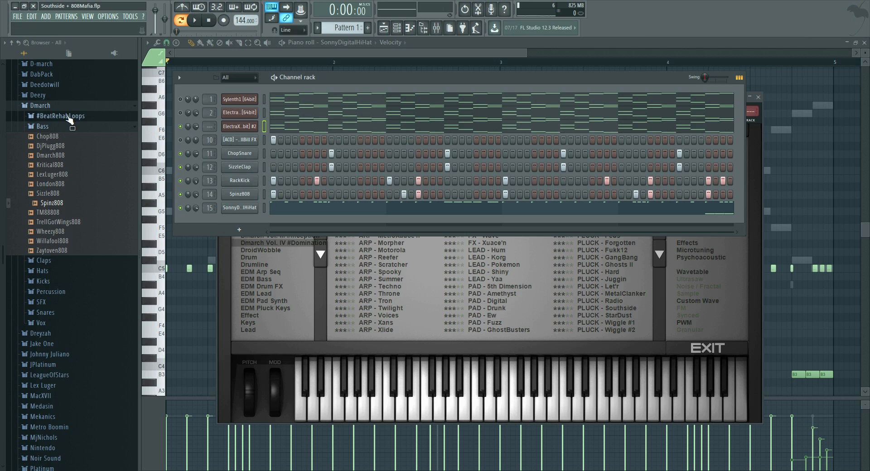
Look through the Dmarch Vol. IV #Domination patches in ElectraX2 #2, and close the plugin
left_click(388, 29)
left_click(389, 30)
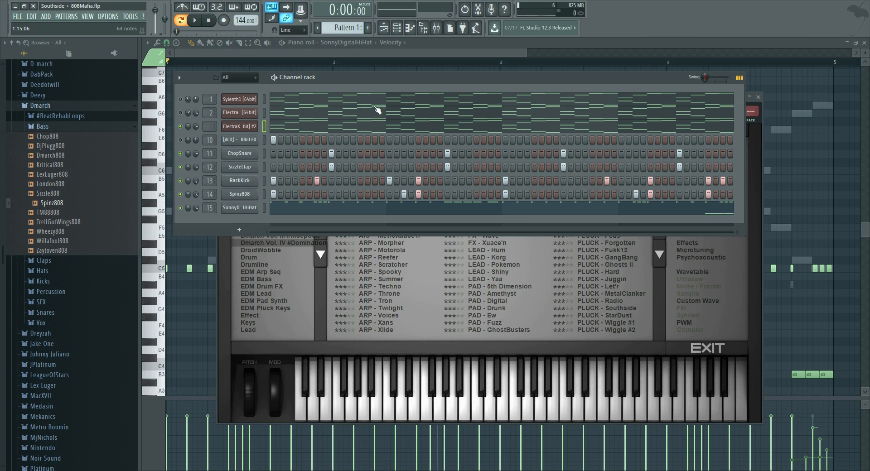
left_click(243, 127)
left_click_drag(344, 105, 330, 96)
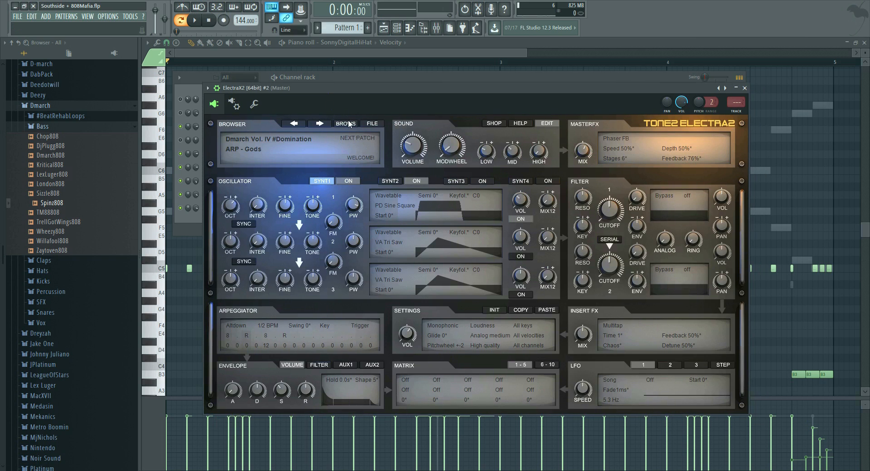
left_click(348, 122)
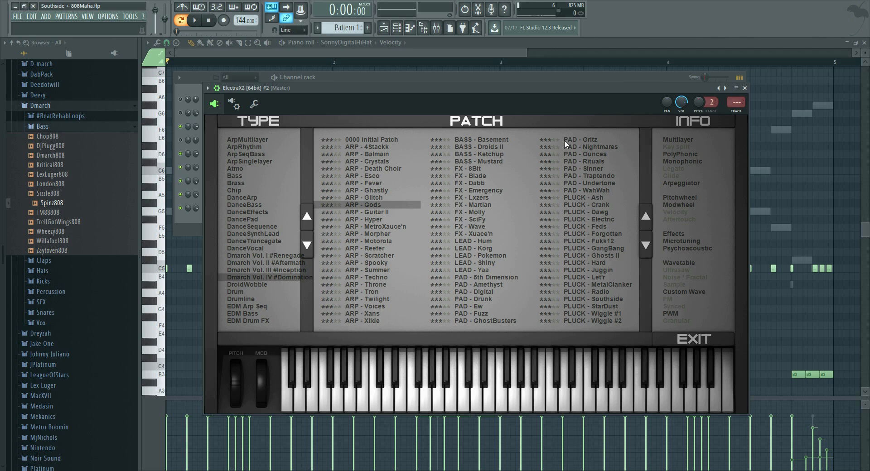
left_click(745, 88)
left_click(577, 82)
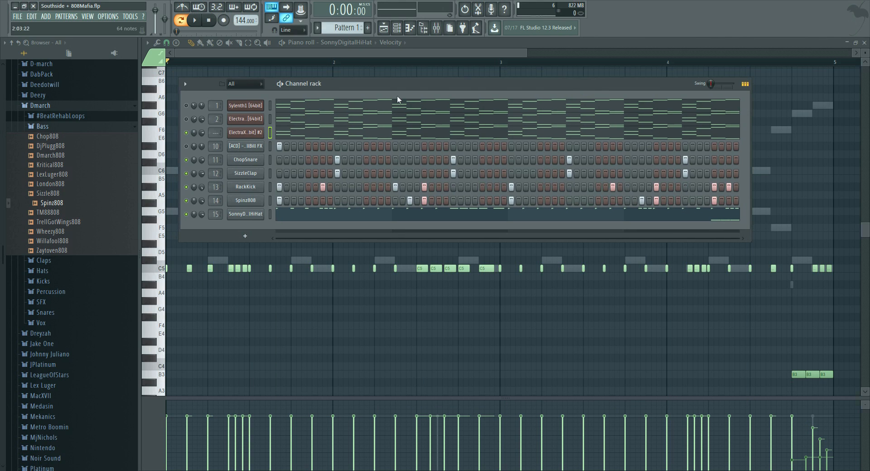
Solo ElectraX2 #2, open its patch list again and play the pattern to audition the arpeggio sound
left_click(240, 132)
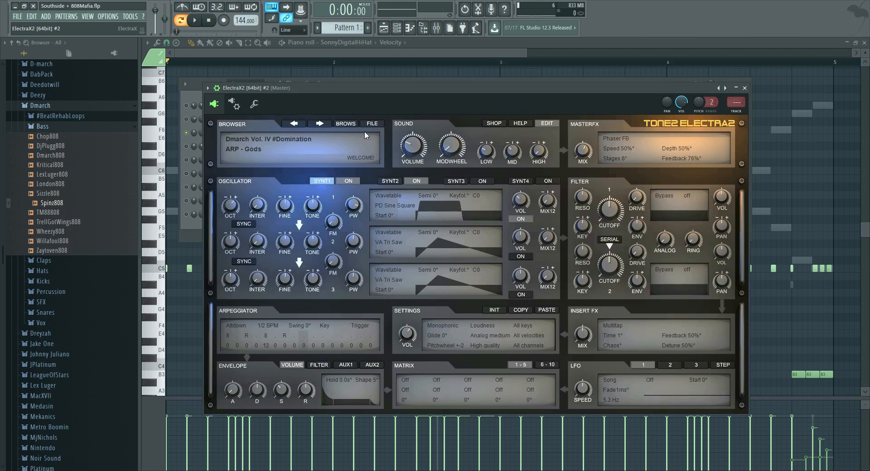
left_click(346, 119)
left_click_drag(364, 98, 383, 101)
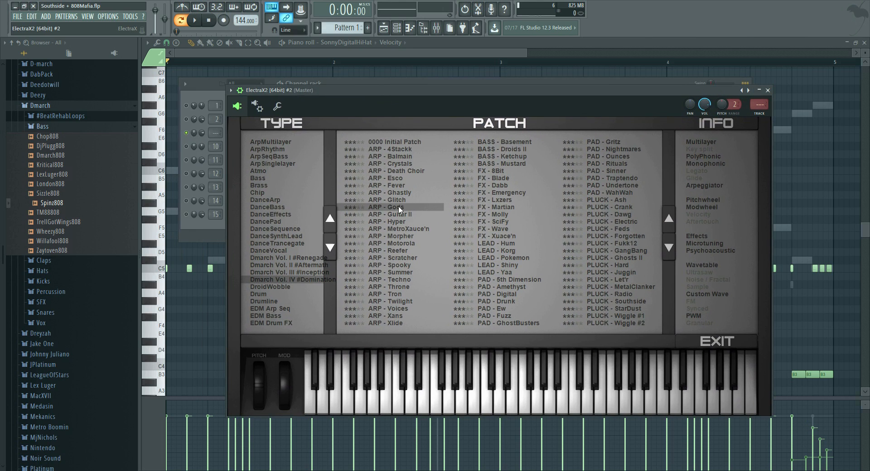
left_click(386, 86)
key("space")
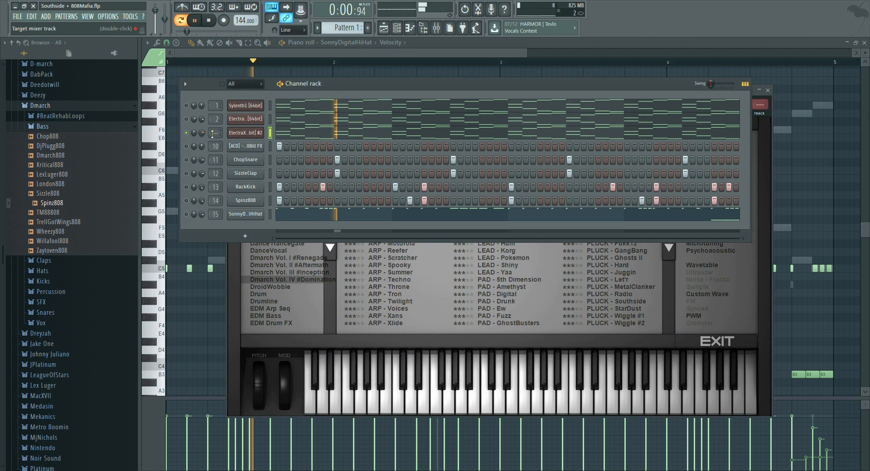
Route ElectraX2 #2 to mixer track 3, unmute the other two melody channels and open the mixer
left_click_drag(215, 133, 215, 129)
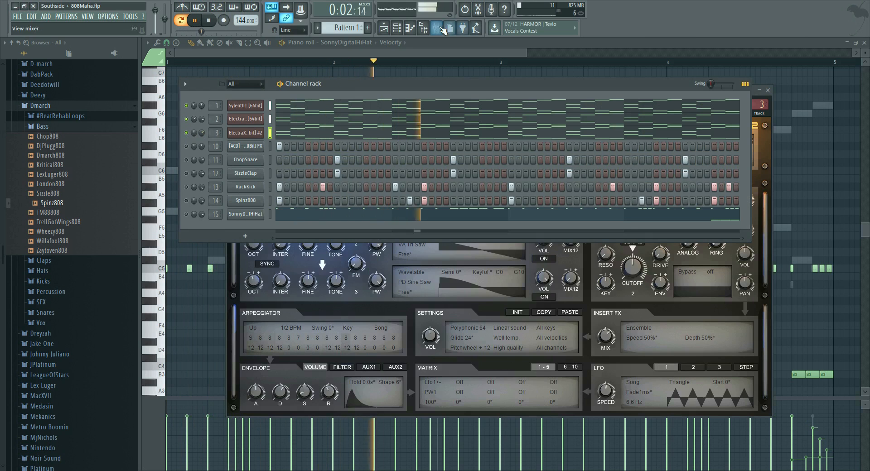
left_click(437, 28)
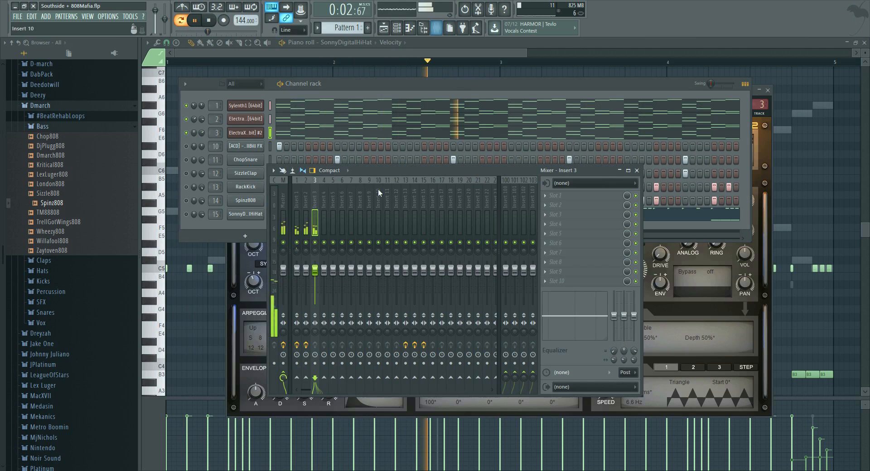
key("space")
Load Gross Beat in the first effect slot of insert 3, replacing the mistakenly added Fruity Vocoder
left_click(584, 197)
left_click(764, 132)
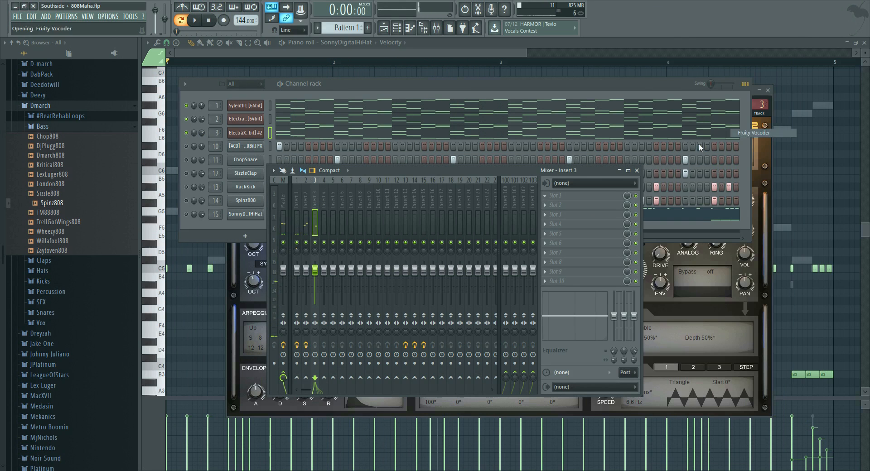
left_click(561, 197)
mouse_move(589, 206)
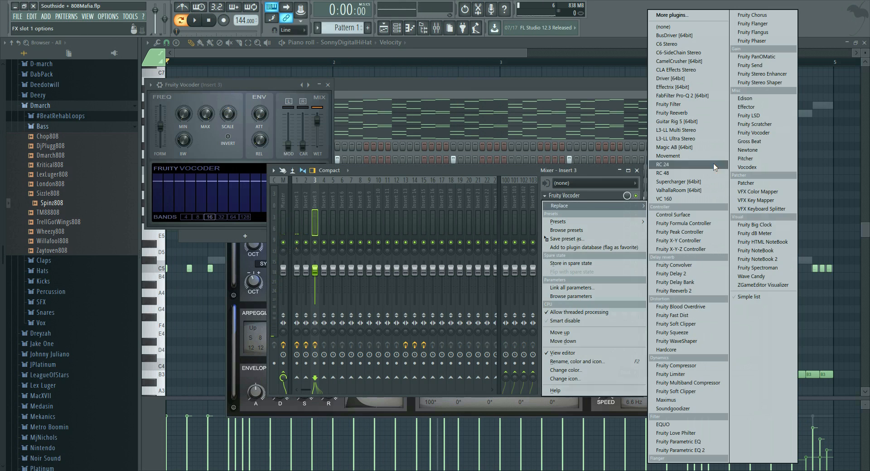
left_click(761, 138)
Advance Gross Beat by two presets, choose the 1/2 Speed time effect and play the melodies
left_click(494, 84)
left_click(494, 84)
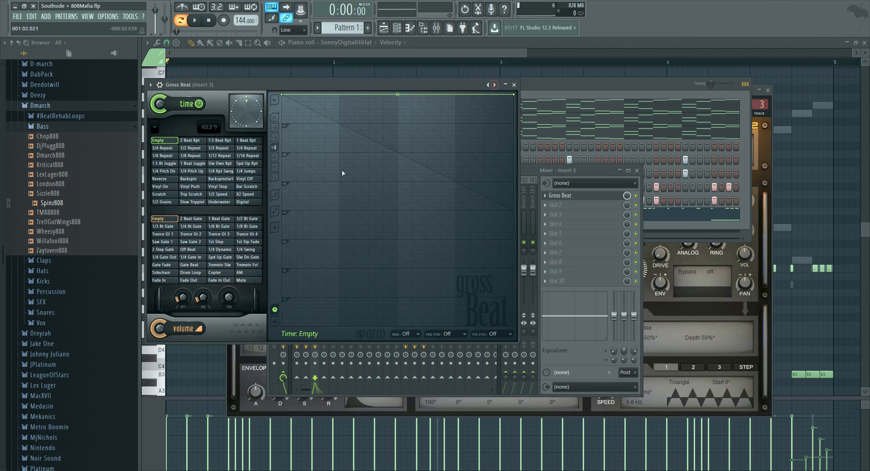
left_click(219, 194)
key("space")
left_click(513, 84)
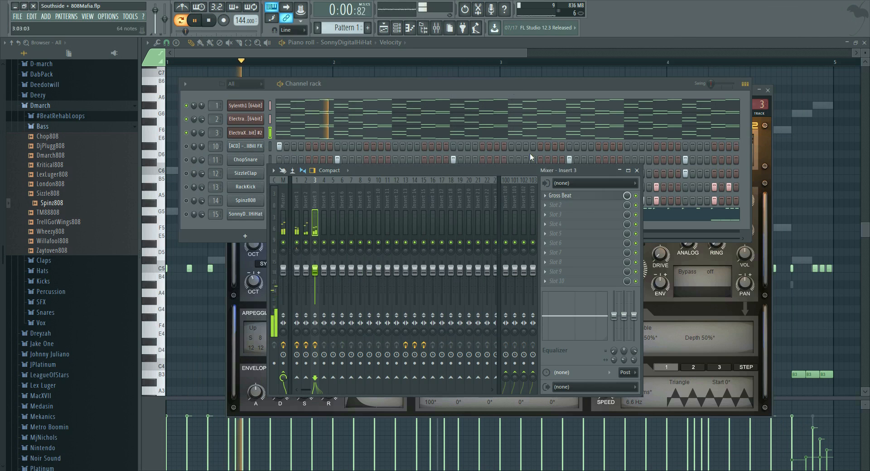
Add Fruity parametric EQ 2 in the second slot of insert 3 and shape a high-pass curve that cuts the lows
left_click(573, 204)
left_click(681, 452)
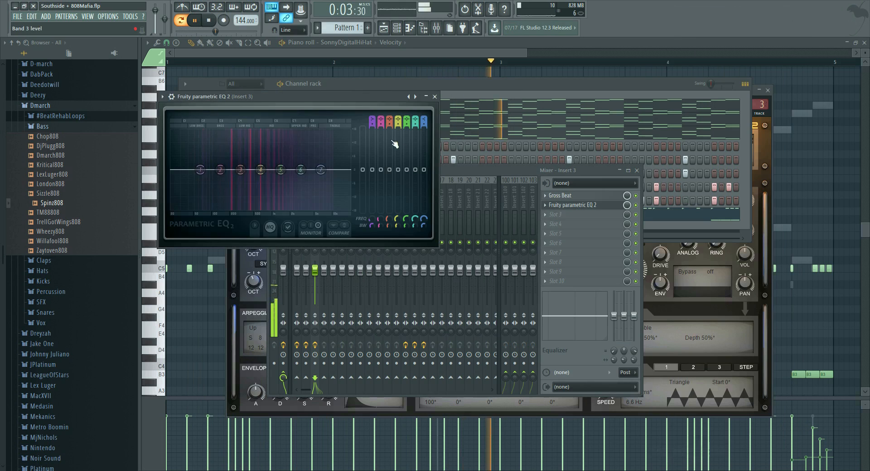
mouse_move(372, 119)
left_mouse_down()
mouse_move(371, 129)
mouse_move(371, 116)
left_mouse_up()
left_click_drag(202, 171, 208, 210)
left_click_drag(226, 170, 216, 170)
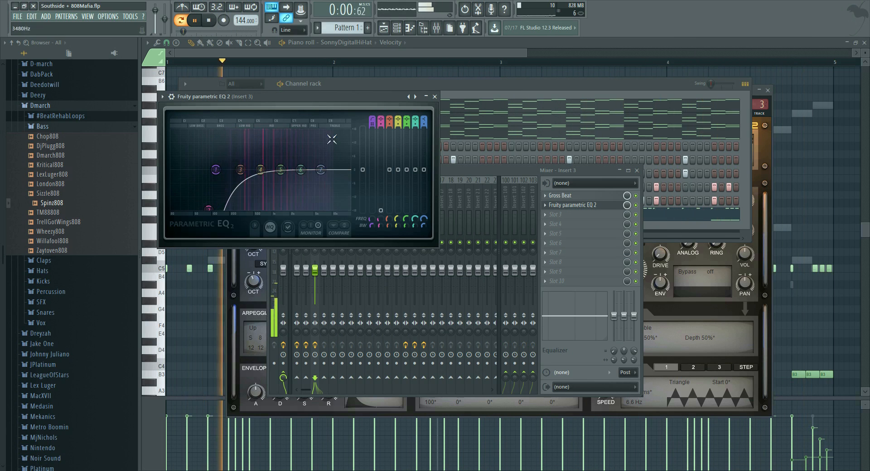
left_click(435, 97)
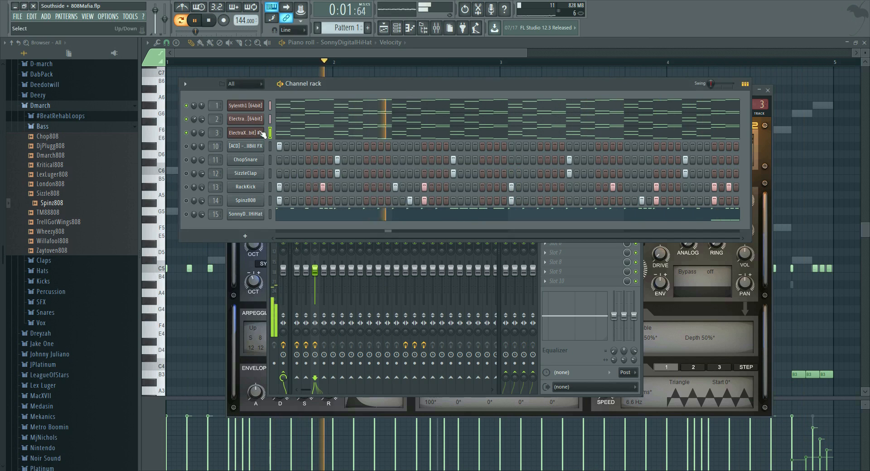
Unmute all channels to hear the full beat, then mute Sylenth1 and the first ElectraX2 and raise ElectraX2 #2's volume
right_click(185, 133)
left_click(192, 138)
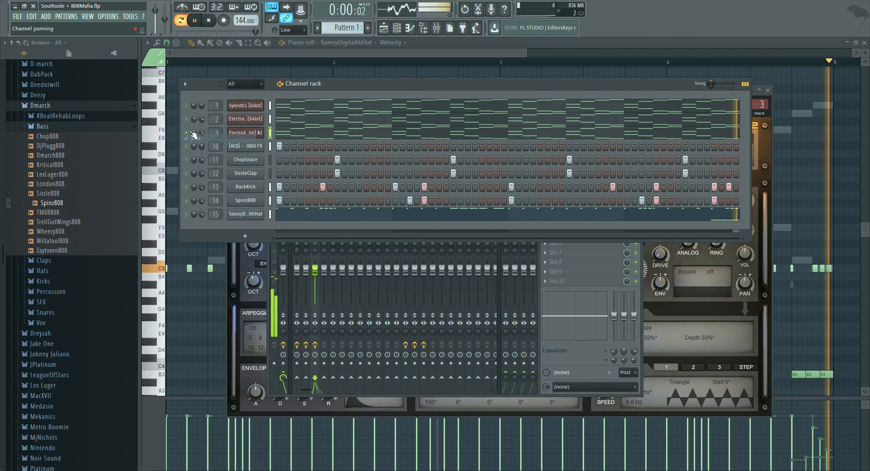
left_click(186, 106)
left_click_drag(201, 133, 201, 120)
Transpose all ElectraX2 #2 notes up one octave in the piano roll and return to the channel rack
left_click(280, 135)
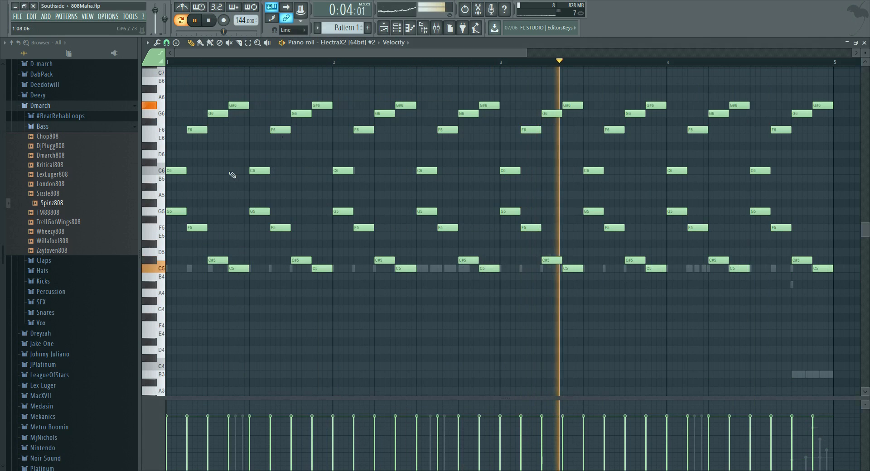
key("ctrl+a")
key("ctrl+Up")
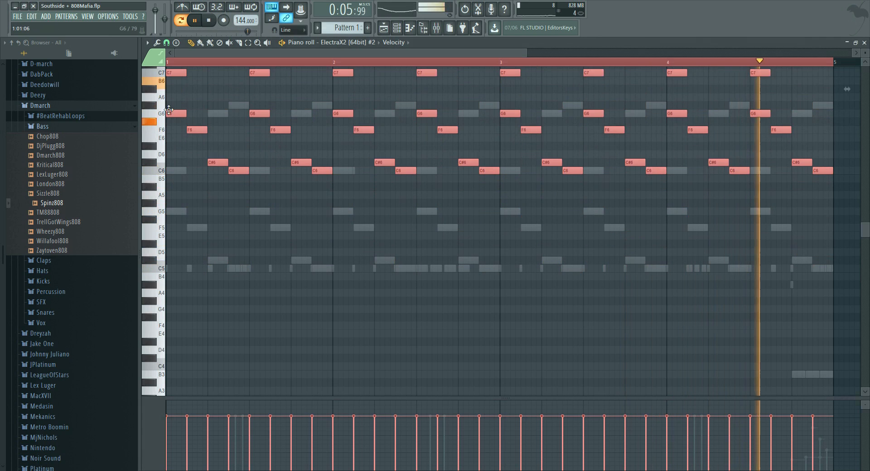
scroll(364, 69, "down", 2)
left_click(397, 28)
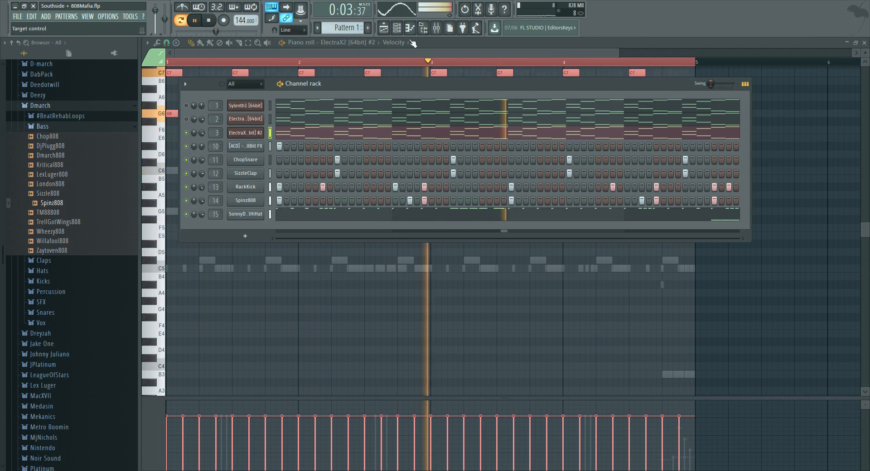
Audition Gross Beat volume effects such as Gate Fade on insert 3 and choose Sidechain
left_click(434, 28)
left_click(571, 195)
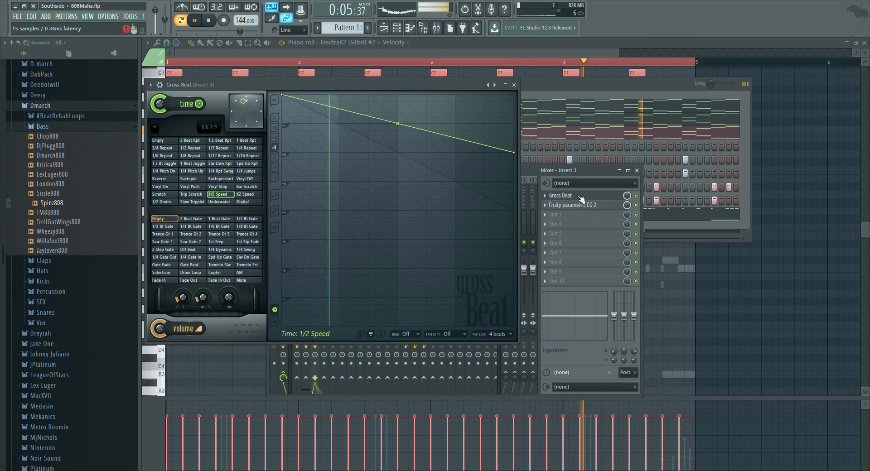
left_click(162, 265)
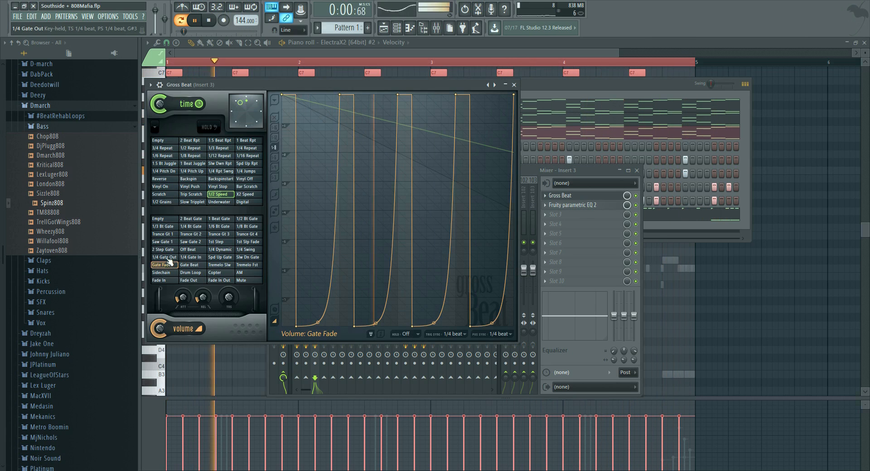
left_click(188, 279)
left_click(161, 272)
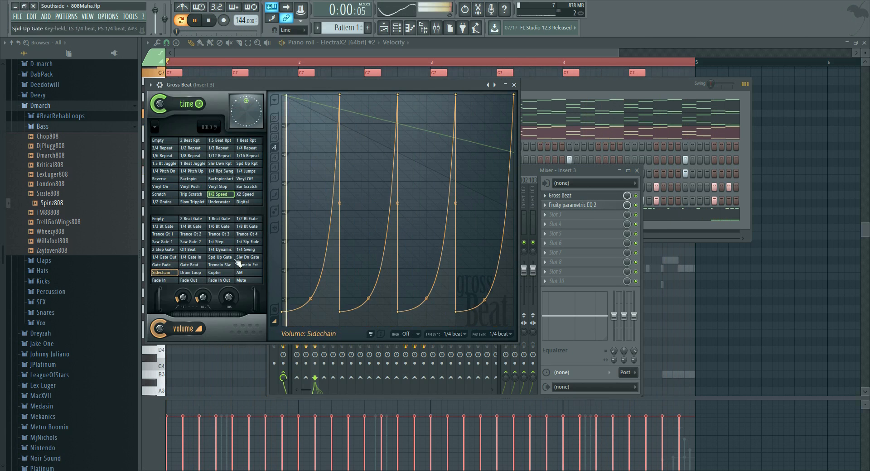
Delete the first peak's points from the Sidechain volume curve, set the first segment's tension to 15% and play the result
key("space")
right_click(339, 95)
left_click(354, 108)
right_click(342, 311)
left_click(356, 300)
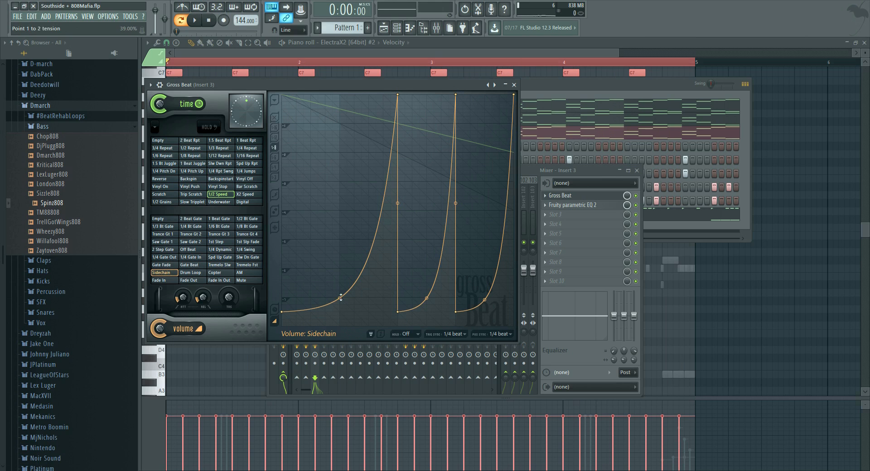
left_click_drag(340, 298, 340, 280)
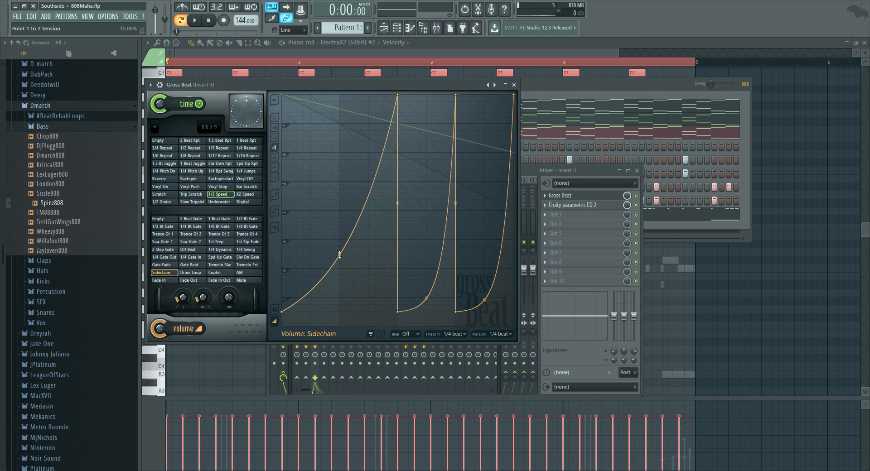
key("space")
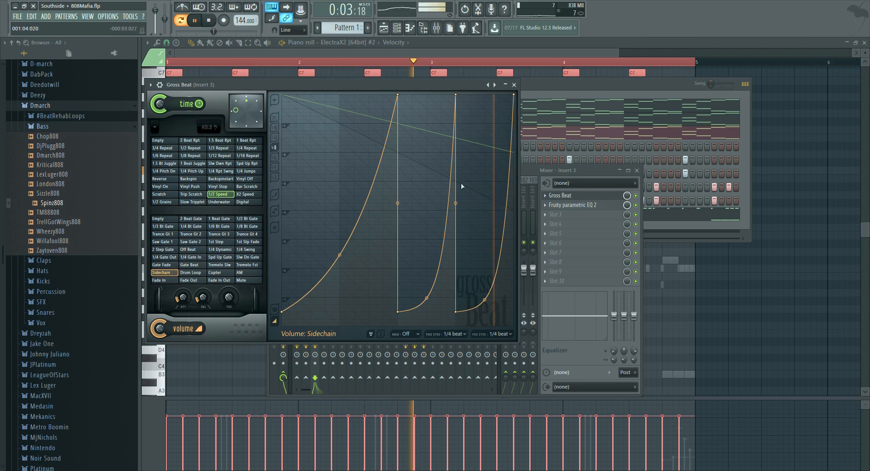
Close Gross Beat, adjust the ElectraX2 #2 channel volume and stop playback
left_click(513, 85)
left_click(203, 124)
key("space")
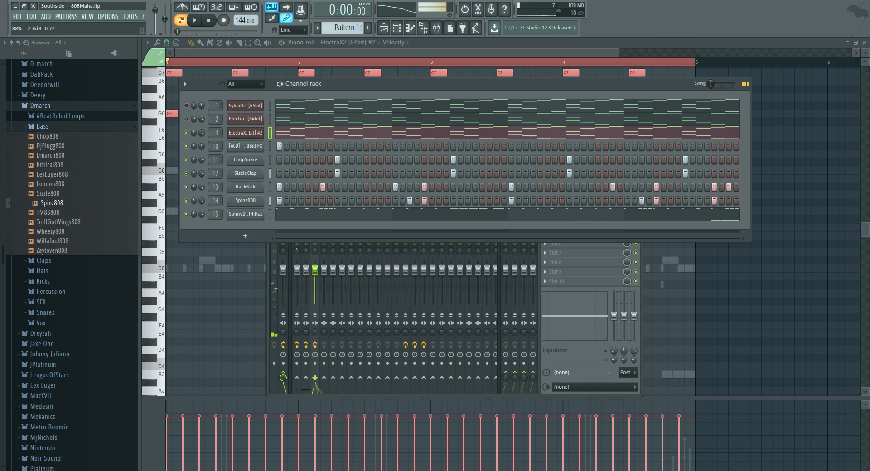
On insert 14's Fruity parametric EQ 2, pull band 4 down and lower the band 7 low-pass cutoff while the pattern plays
left_click(434, 31)
left_click(419, 188)
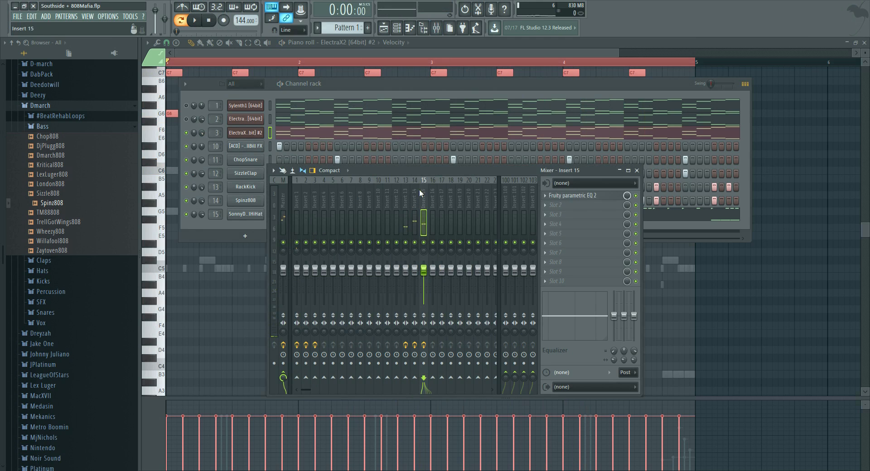
key("Left")
left_click(571, 204)
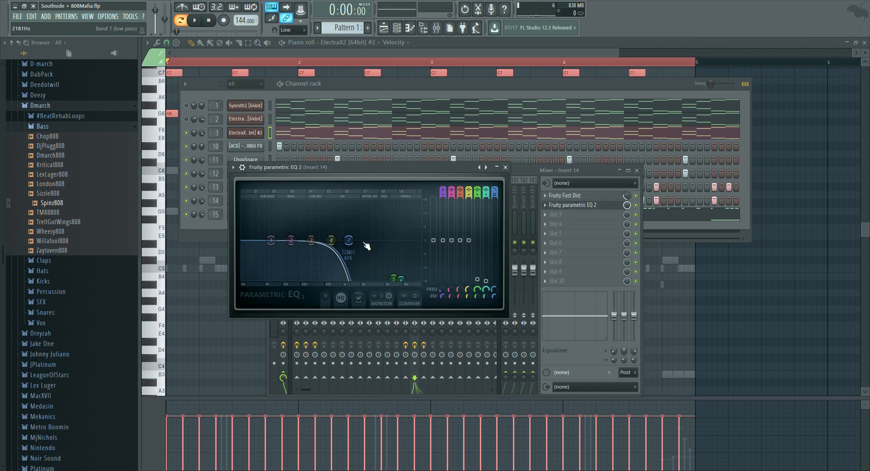
key("space")
left_click_drag(331, 240, 368, 286)
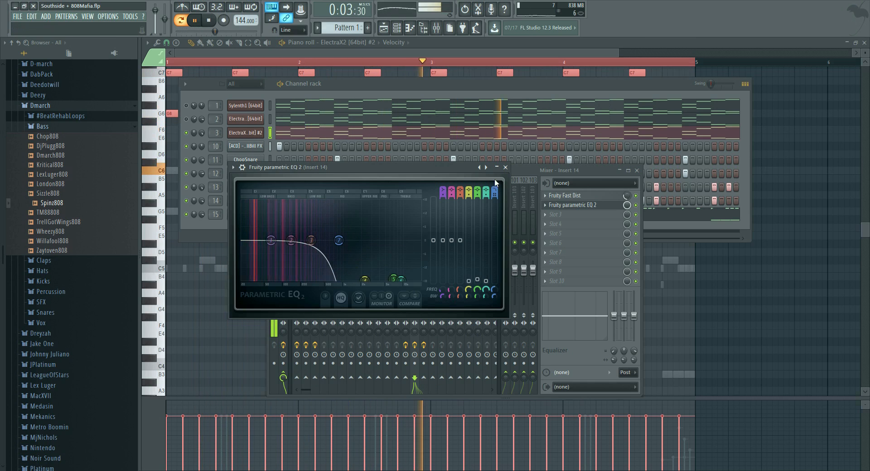
left_click(505, 167)
Unmute Sylenth1 and the first ElectraX2, setting Sylenth1's volume to 40% and lowering the ElectraX2 volume
left_click(380, 86)
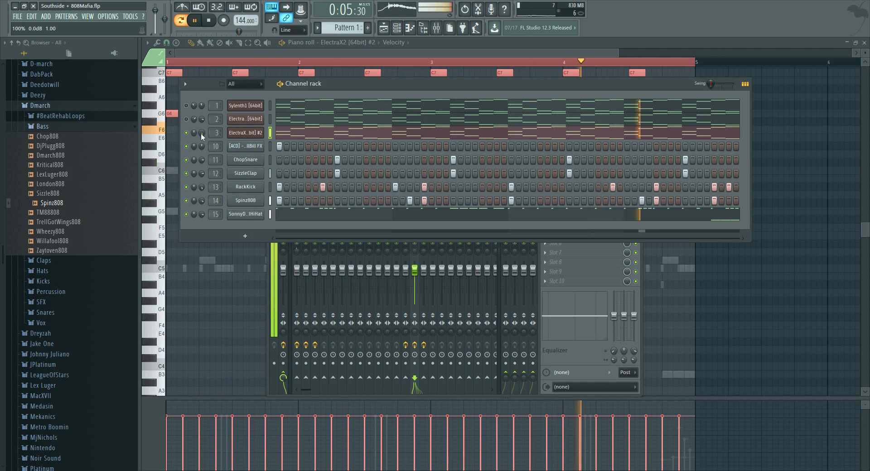
left_click(186, 105)
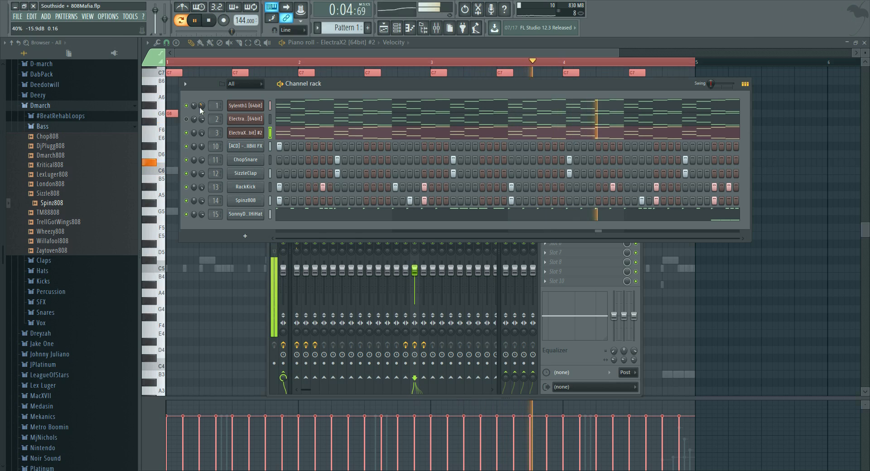
left_click(186, 119)
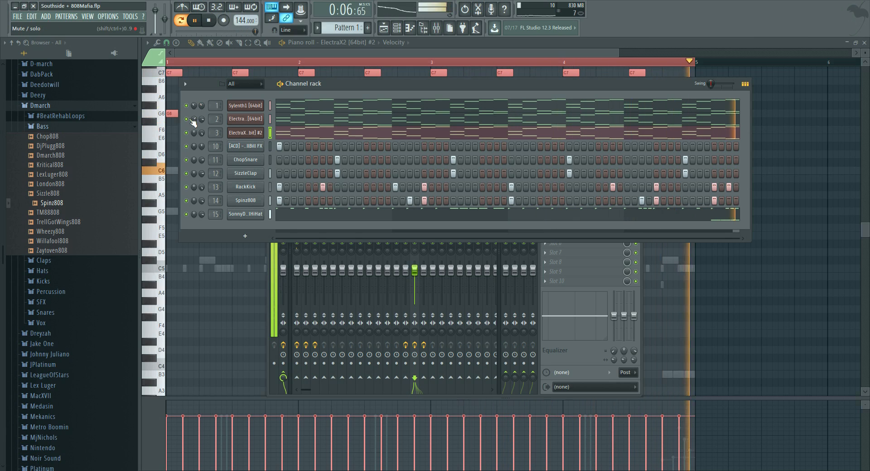
left_click_drag(203, 121, 203, 138)
Mute Sylenth1 and the first ElectraX2 again, replay the pattern from the start and save the project
left_click(186, 119)
left_click(186, 105)
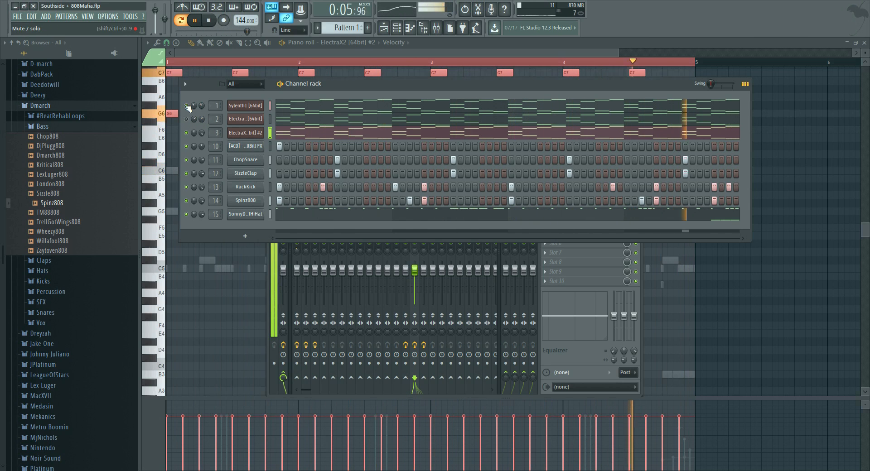
left_click(17, 16)
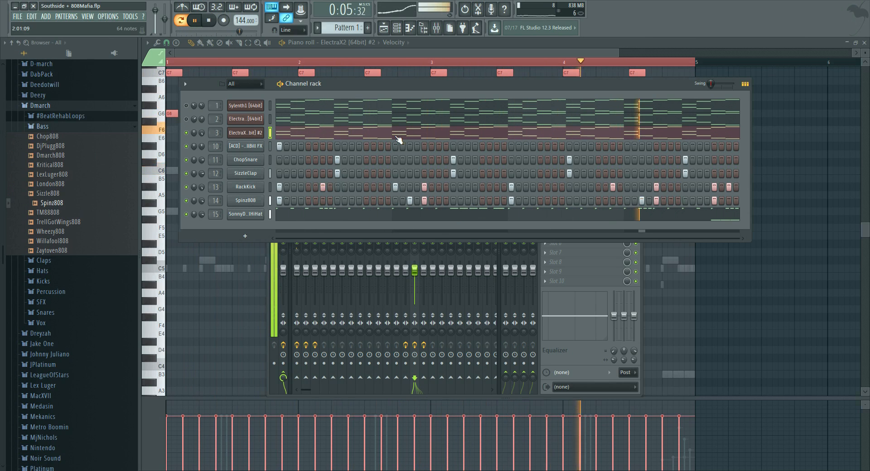
key("space")
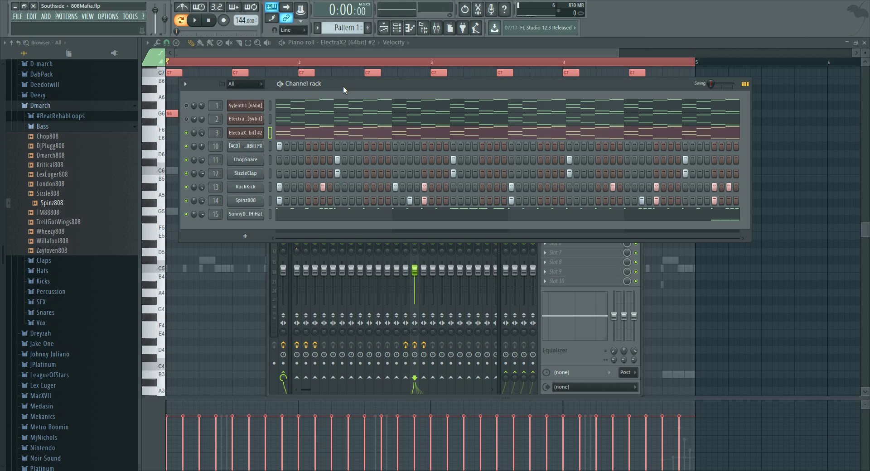
key("space")
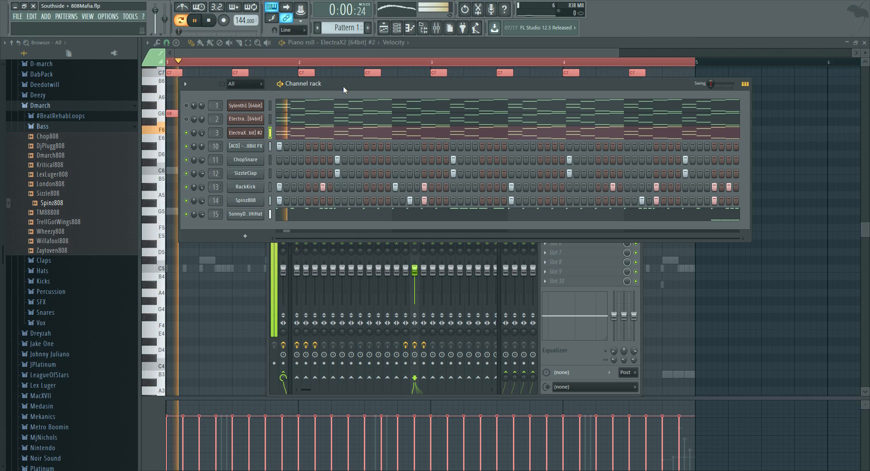
left_click(17, 18)
left_click(25, 53)
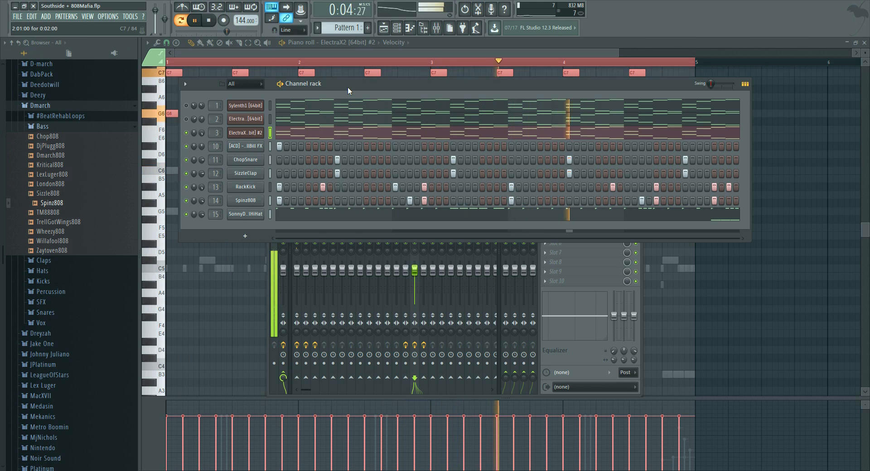
Unmute the first ElectraX2, set its volume to 62% and select all its notes in the piano roll
left_click(186, 119)
left_click_drag(202, 119, 202, 114)
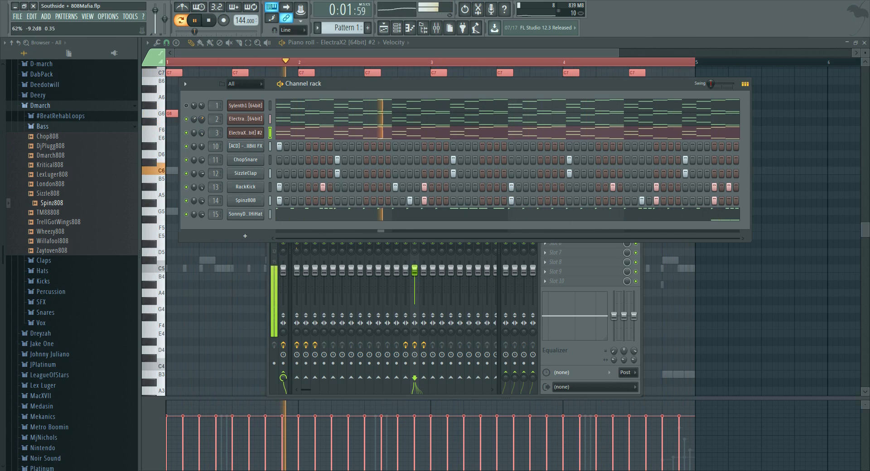
left_click(305, 116)
scroll(273, 173, "up", 2)
key("ctrl+a")
left_click_drag(175, 285, 135, 293)
left_click(397, 28)
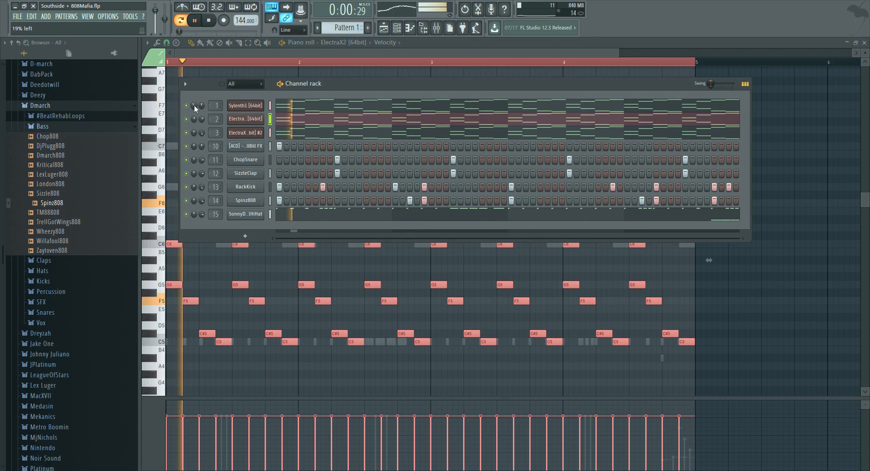
Start a new project while saving the changes, then reopen Southside + 808Mafia.flp and bring its channel rack forward
left_click(33, 7)
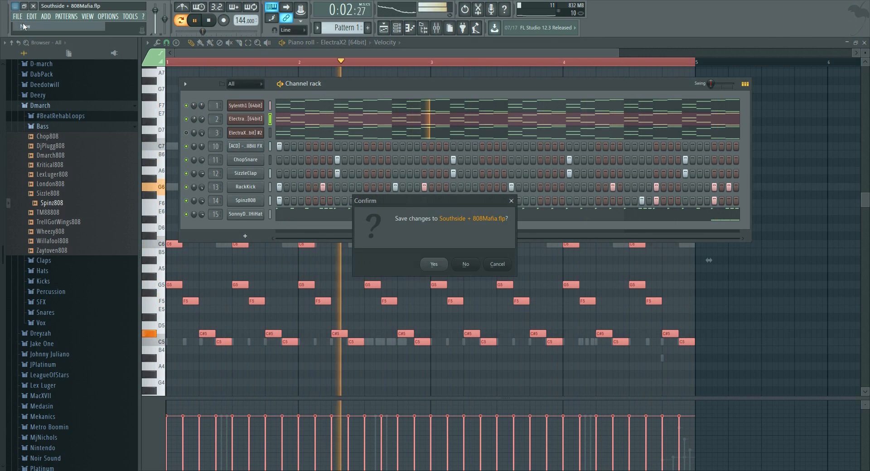
left_click(436, 264)
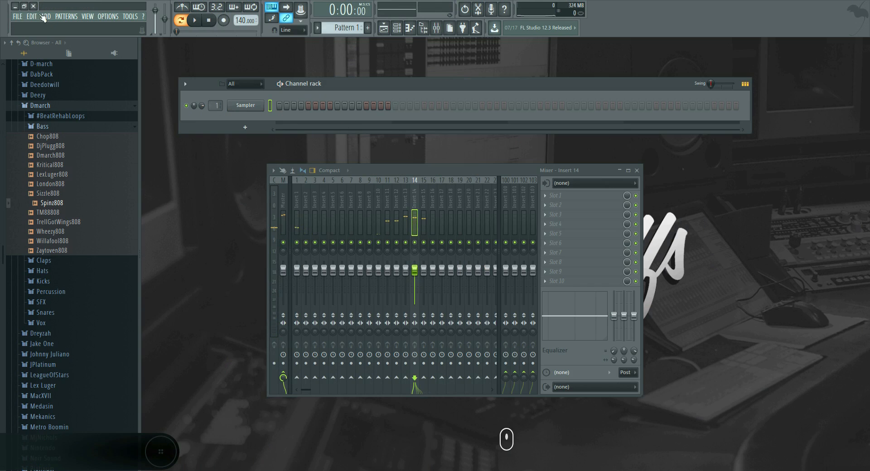
left_click(18, 18)
left_click(46, 109)
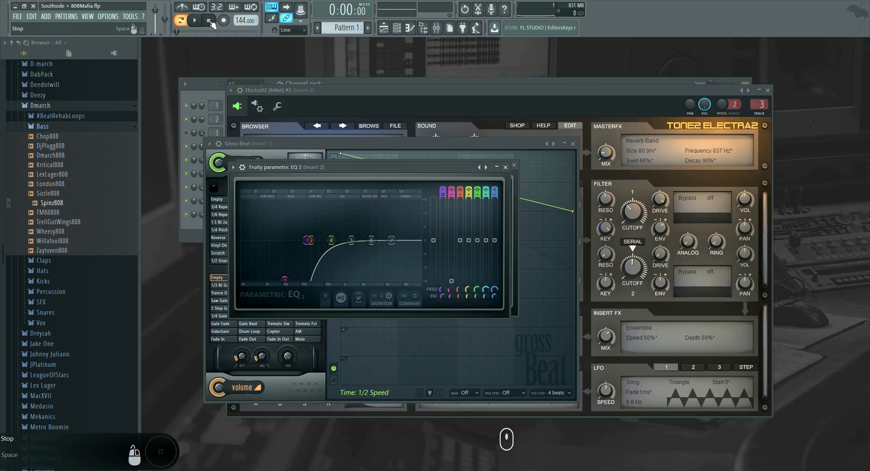
left_click(369, 84)
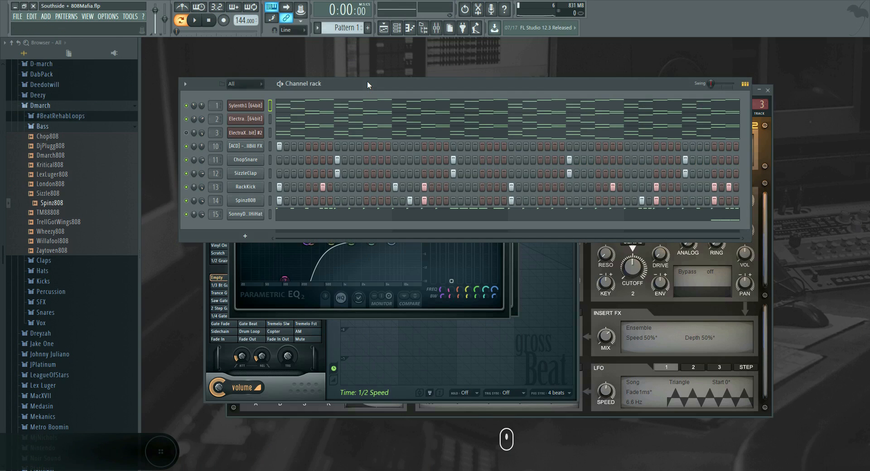
Rename the Sylenth1 channel as Pluck #1
left_click(62, 19)
right_click(257, 107)
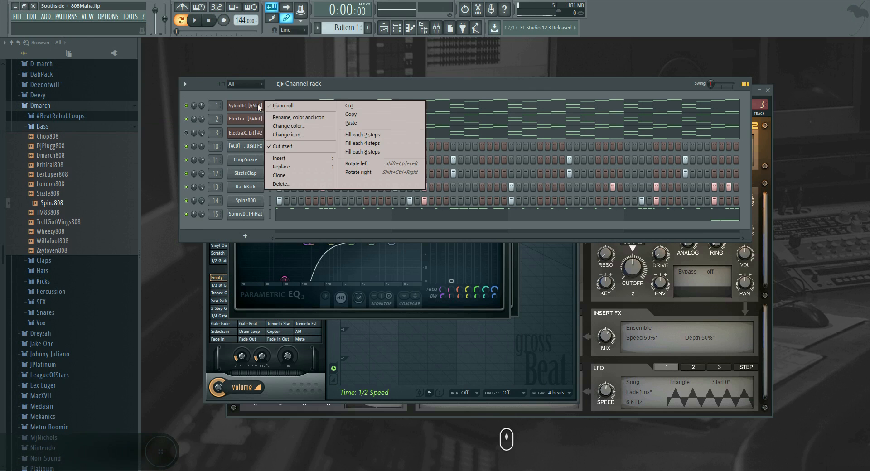
left_click(285, 116)
type("Pl")
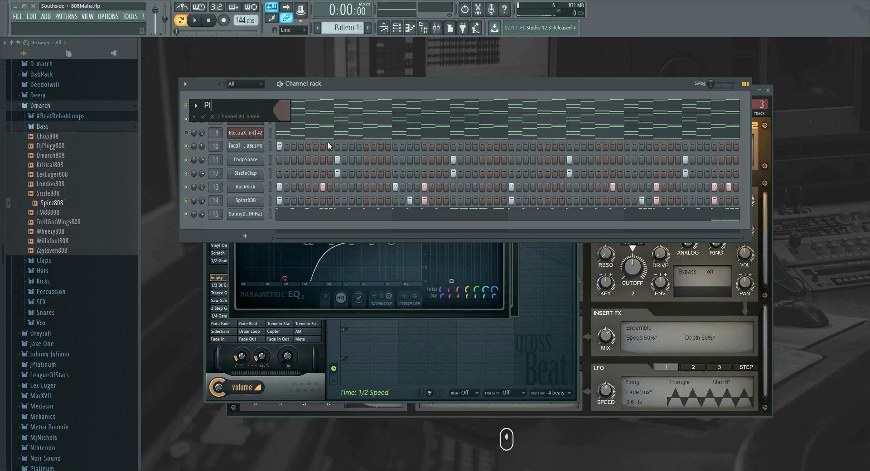
type("uck #1")
key("Return")
Rename the first ElectraX2 channel as Pluck #2
right_click(253, 120)
left_click(302, 135)
type("P")
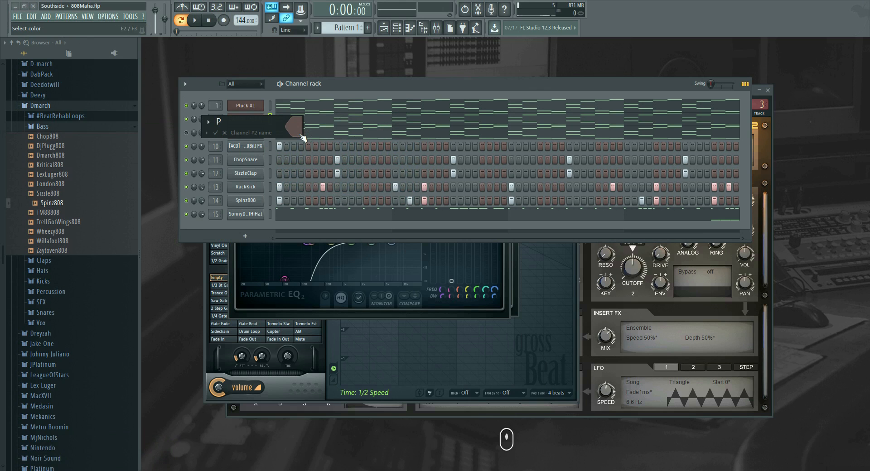
type("luck #2")
key("Return")
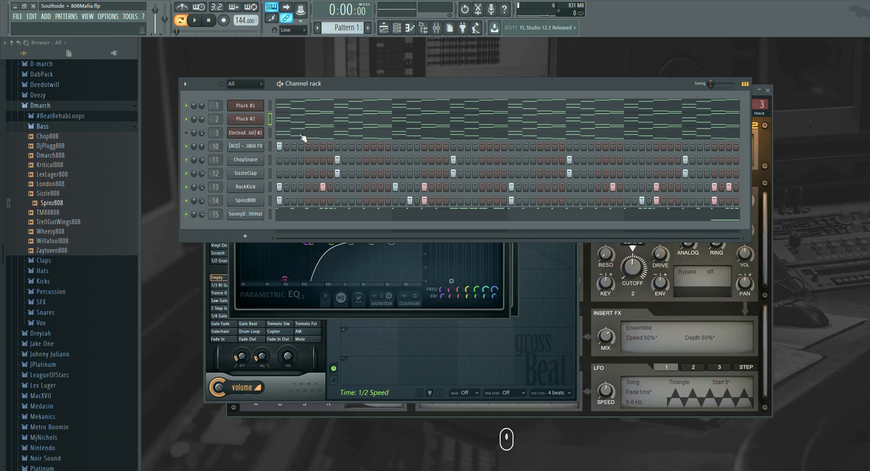
Rename the second ElectraX2 channel as Pluck #3 and the KillBill FX channel as FX
right_click(262, 131)
left_click(277, 145)
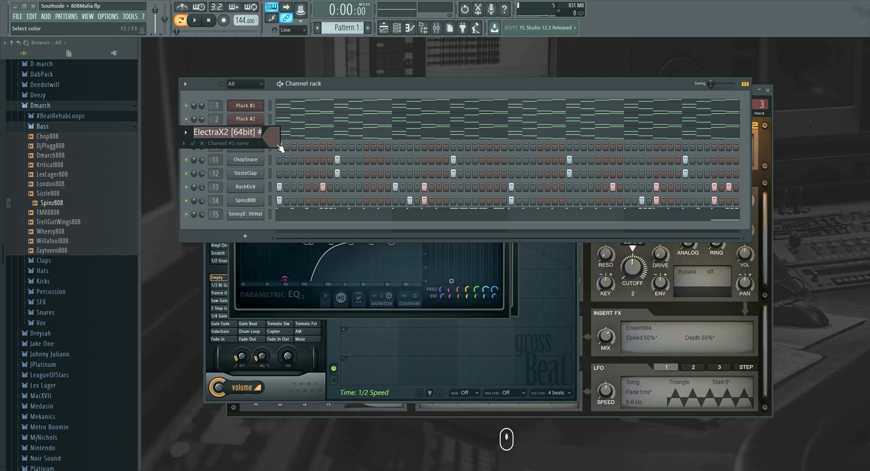
type("Pluck")
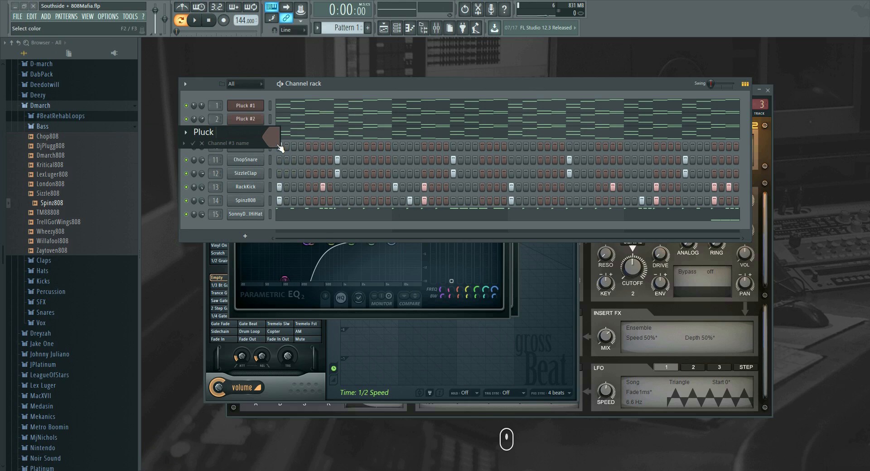
key("Return")
right_click(263, 145)
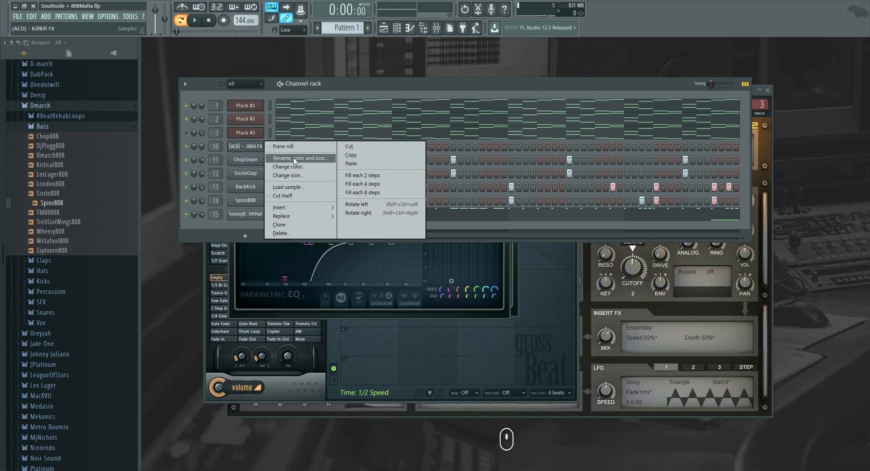
left_click(297, 161)
type("FX")
key("Return")
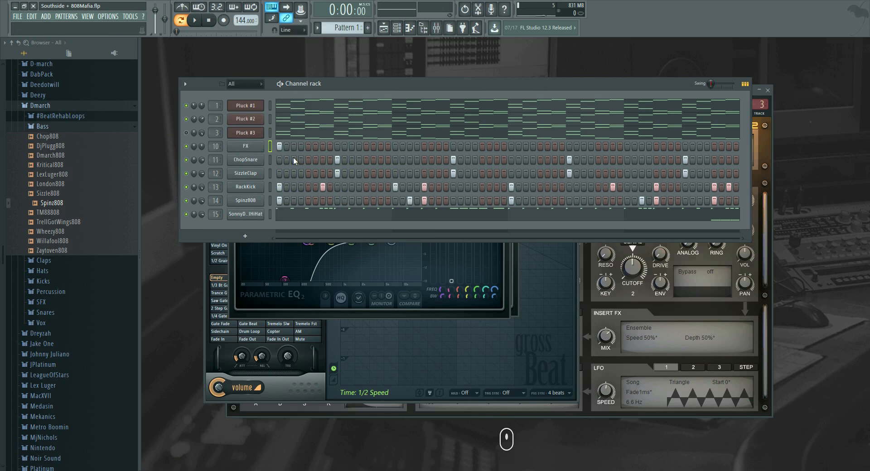
Rename the ChopSnare channel as Snare #1 and the SizzleClap channel as Clap #1
right_click(248, 162)
left_click(278, 172)
type("Snare #1")
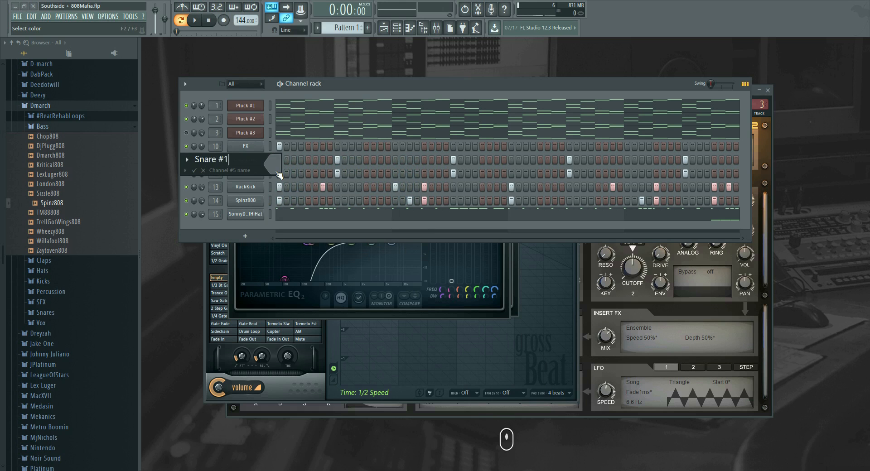
key("Return")
right_click(245, 173)
left_click(290, 187)
type("Clap #1")
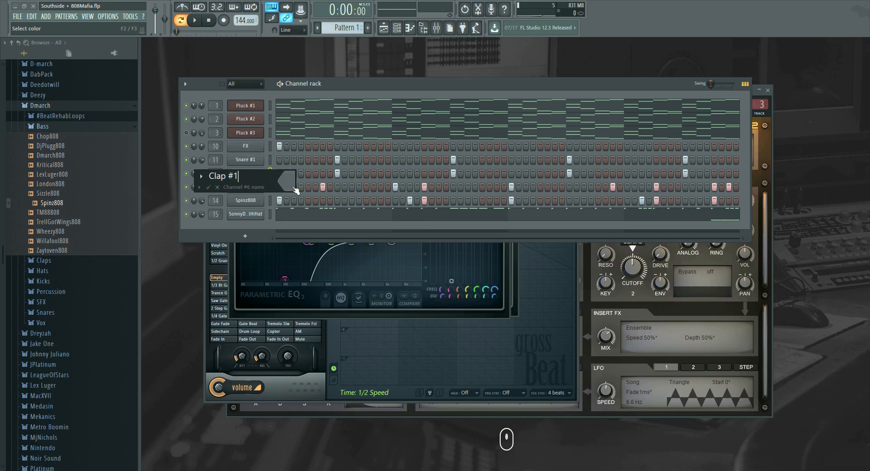
key("Return")
Rename the RackKick channel as Kick #1 and the Spinz808 channel as 808 #1
right_click(238, 187)
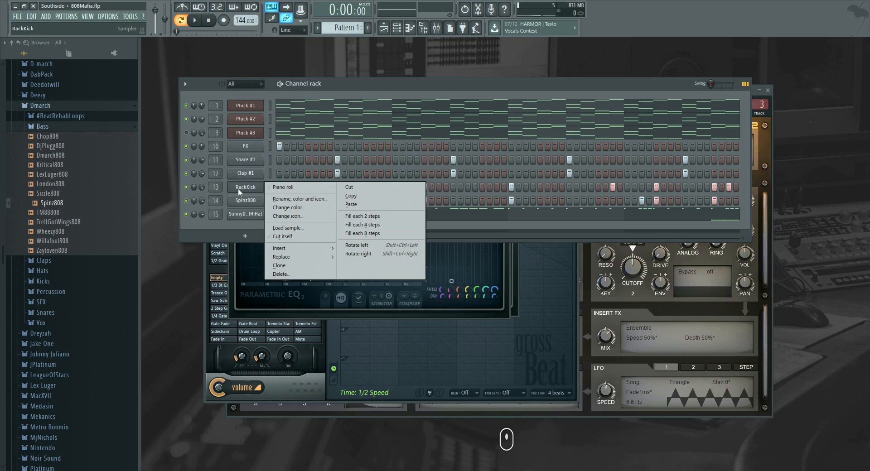
left_click(310, 204)
type("Kick #1")
key("Return")
right_click(262, 200)
left_click(288, 214)
type("808")
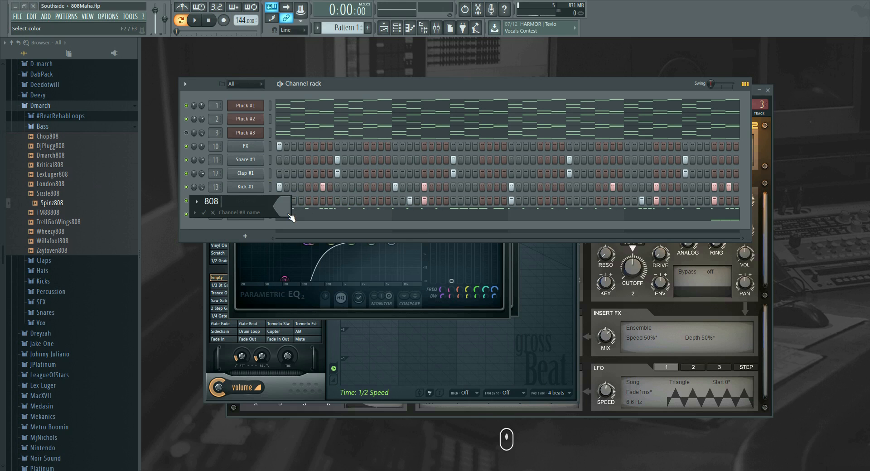
key("Return")
Rename the SonnyDigitalHiHat channel as HiHat #1 and split Pattern 1 into one pattern per channel
right_click(263, 214)
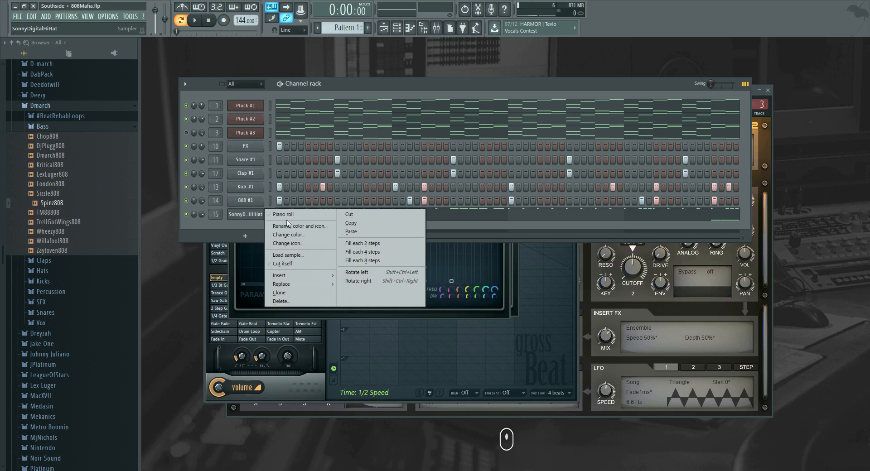
left_click(299, 226)
type("HiHat #1")
key("Return")
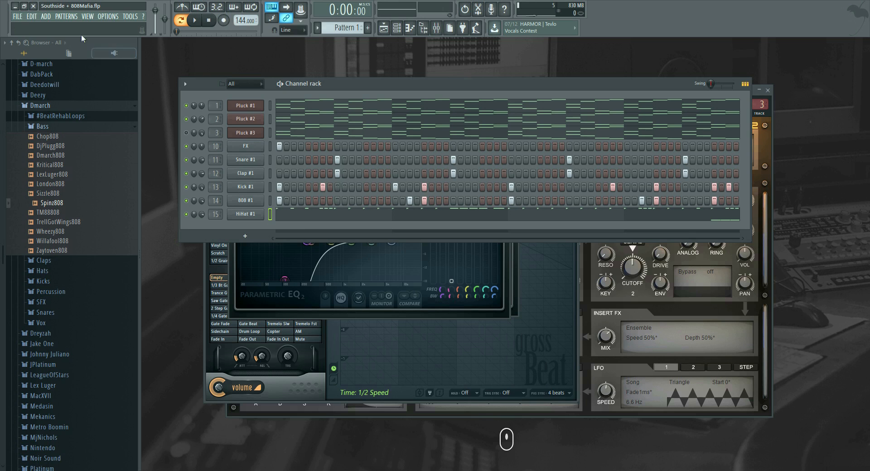
left_click(70, 18)
left_click(117, 125)
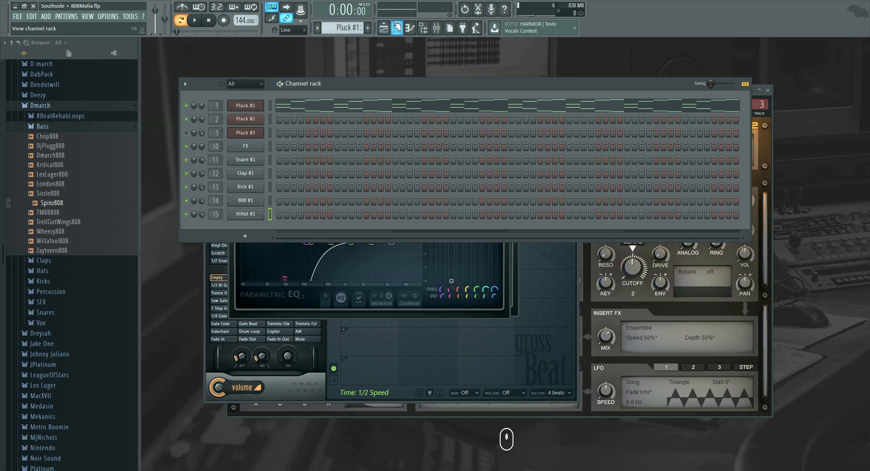
Place the Pluck #1 pattern on Track 1 and Pluck #2 on Track 2 of the playlist, both starting at bar 1
key("F5")
left_click(305, 44)
left_click(309, 61)
left_click_drag(291, 76, 196, 73)
left_click(312, 42)
left_click(309, 72)
left_click(268, 107)
left_click_drag(267, 107, 224, 107)
Add Gross Beat to the second effect slot of the Master track, load its Momentary preset and choose the 1/2 Speed time effect
left_click(436, 28)
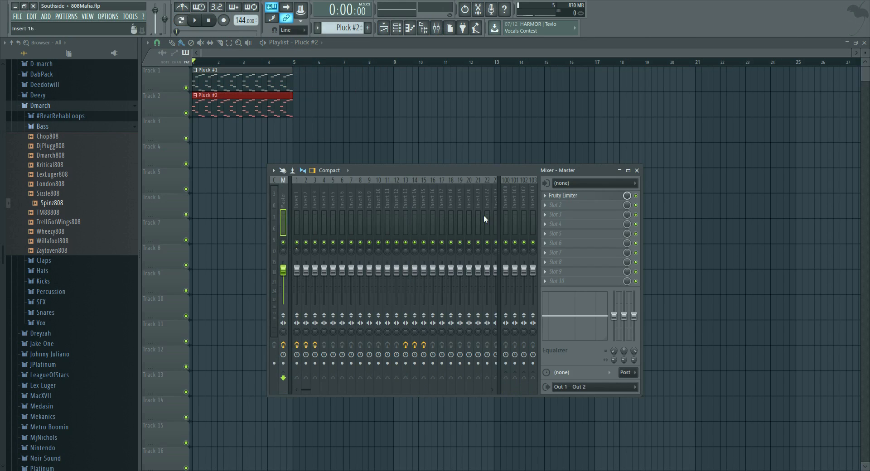
left_click(561, 205)
mouse_move(564, 212)
left_click(749, 141)
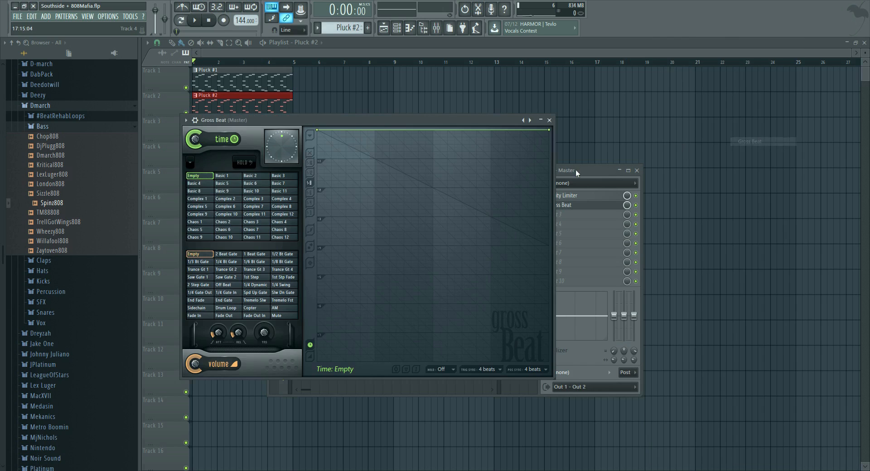
left_click(531, 120)
left_click(531, 120)
left_click(530, 120)
left_click(530, 120)
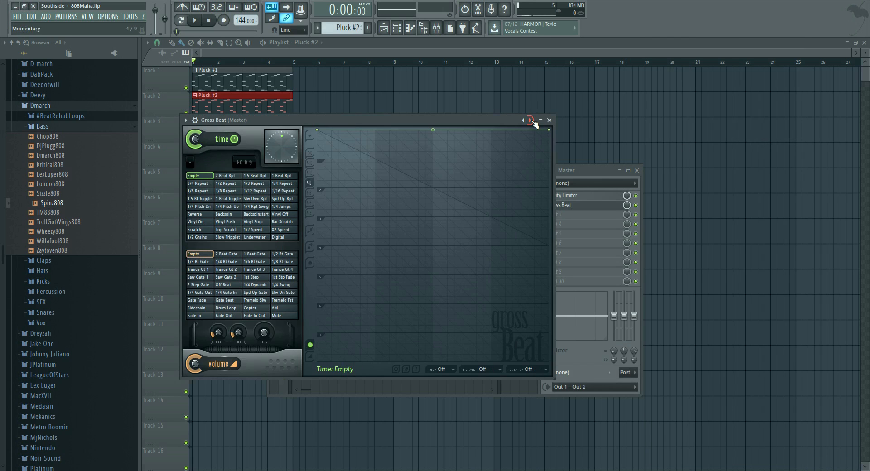
left_click(273, 234)
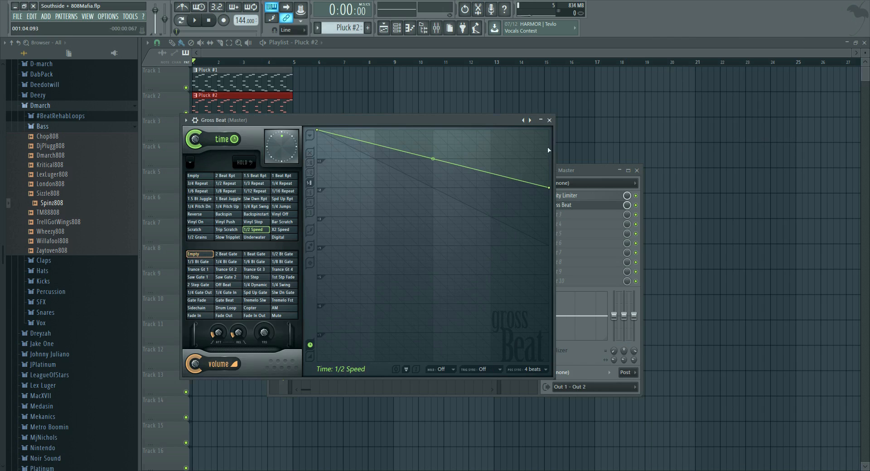
left_click(549, 120)
Create an automation clip for Gross Beat's mix level and slope its envelope down to the clip's end at bar 5
right_click(624, 209)
left_click(647, 260)
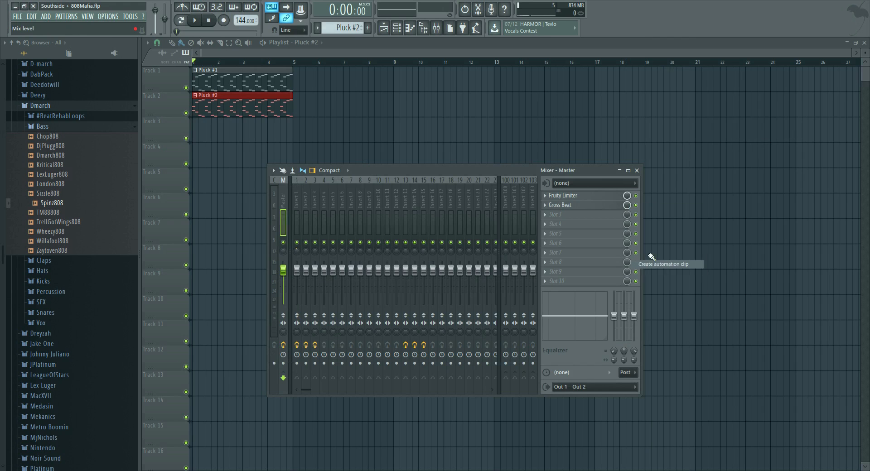
left_click(321, 57)
left_click(294, 123)
right_click(295, 123)
left_click_drag(295, 124, 297, 171)
key("space")
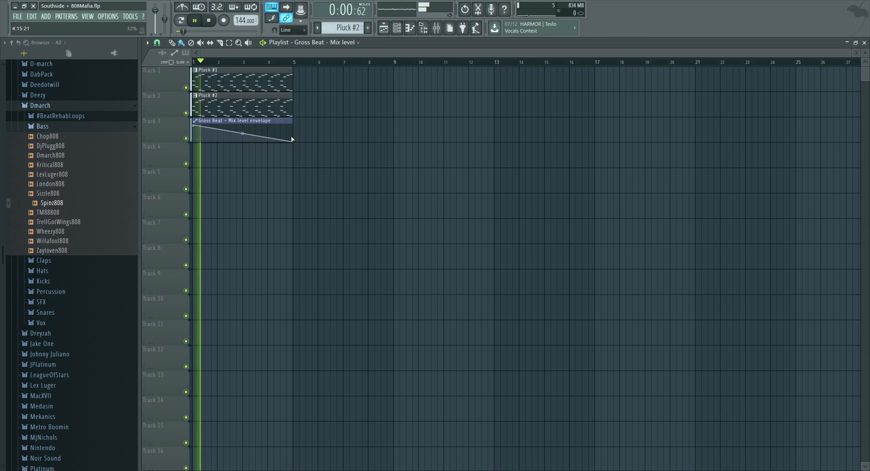
key("space")
Move the Gross Beat automation clip to Track 13, extend it to bar 9 and hold full level until about bar 8
mouse_move(292, 139)
left_mouse_down()
mouse_move(294, 123)
mouse_move(297, 149)
left_mouse_up()
key("space")
left_click_drag(267, 123, 179, 380)
key("space")
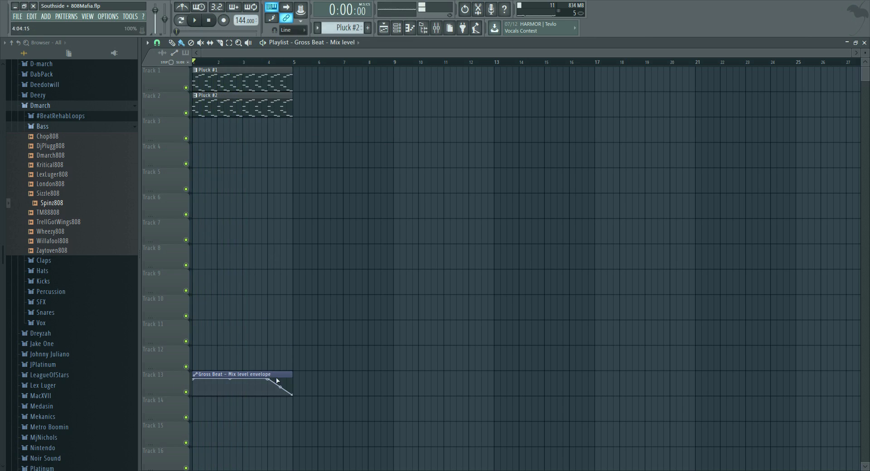
left_click_drag(291, 374, 396, 372)
left_click_drag(267, 378, 367, 379)
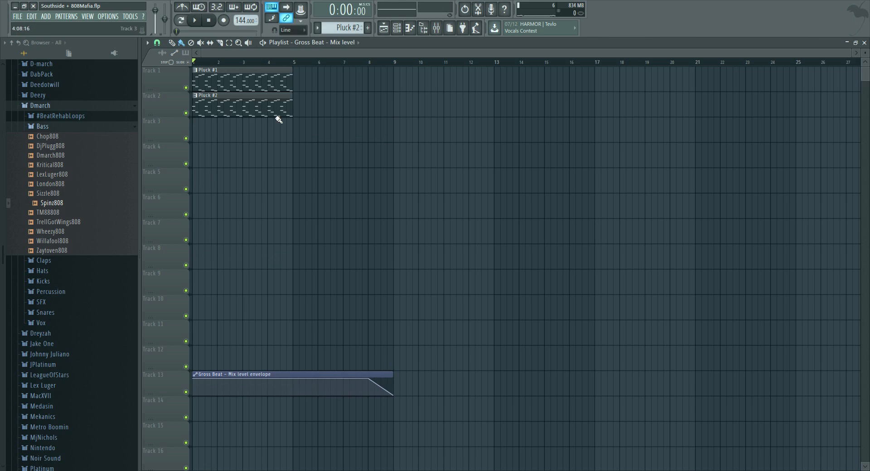
Add second Pluck #1 and Pluck #2 clips at bar 5 on Tracks 1 and 2
left_click_drag(325, 105, 307, 76)
left_click(294, 83)
right_click(303, 79)
left_click(281, 77)
left_click(300, 78)
Place FX pattern clips on Track 4 at bar 1 and bar 5
left_click(307, 43)
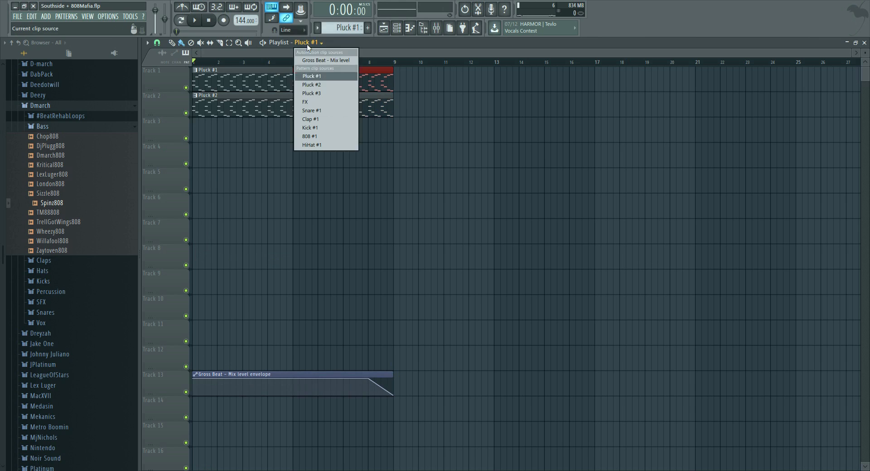
left_click(316, 102)
left_click_drag(223, 176, 195, 156)
key("space")
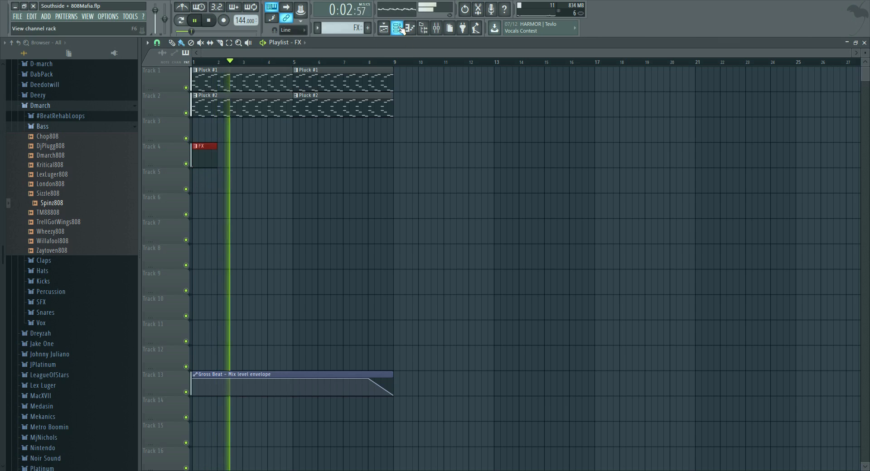
key("F6")
key("F6")
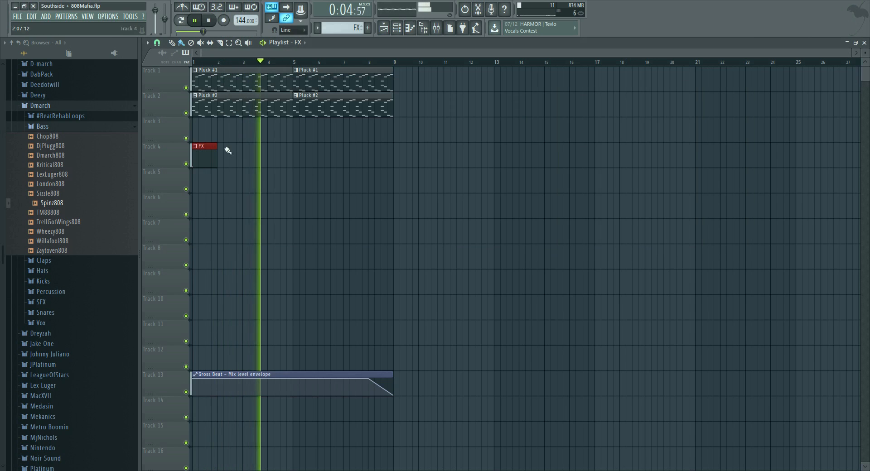
left_click(299, 154)
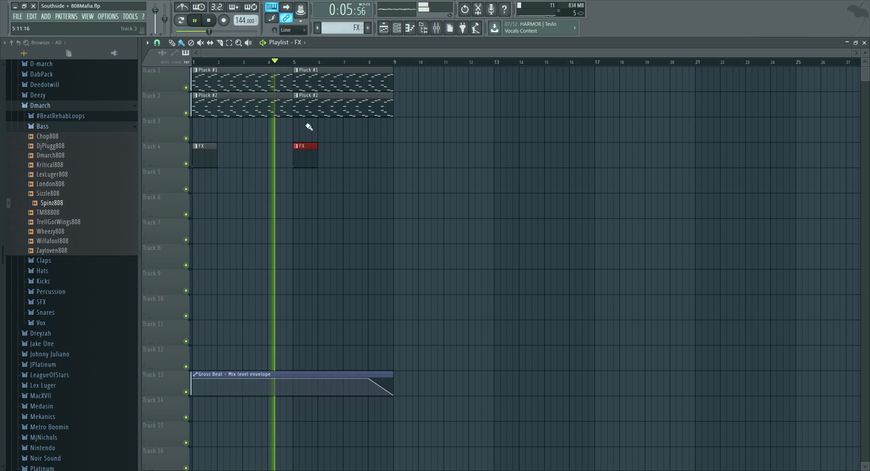
Place the Pluck #3 pattern on Track 3 and Snare #1 on Track 5, both starting at bar 9
left_click(299, 42)
left_click(312, 92)
left_click_drag(390, 156, 407, 128)
key("space")
left_click(301, 42)
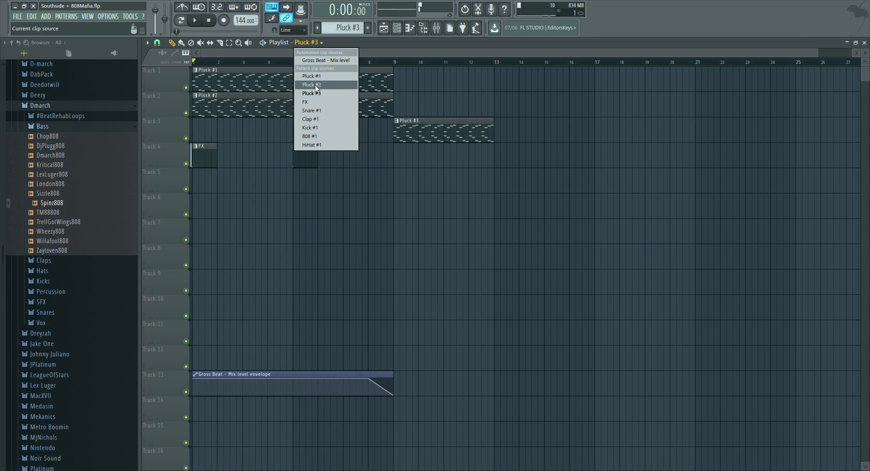
left_click(317, 111)
left_click(392, 175)
Place the Clap #1 pattern on Track 6 and Kick #1 on Track 7, both starting at bar 9
left_click(308, 42)
left_click(326, 128)
left_click(396, 202)
left_click(312, 42)
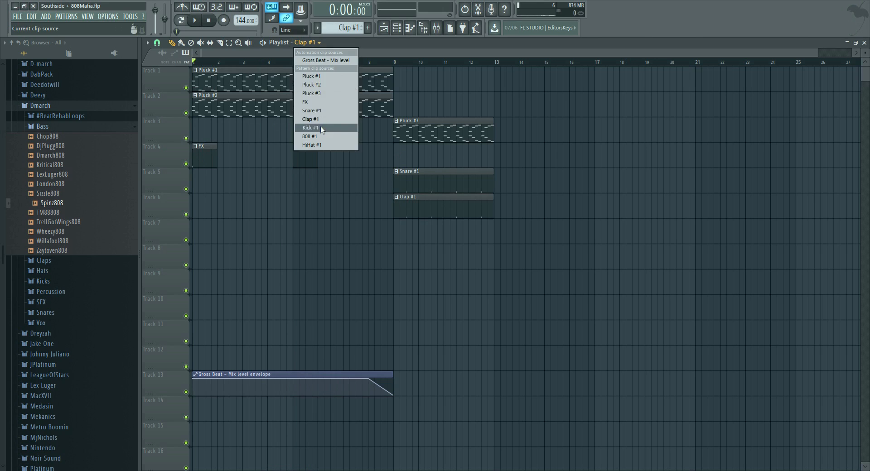
left_click(312, 129)
left_click(396, 231)
left_click_drag(397, 231, 403, 234)
Place the 808 #1 pattern on Track 8 and HiHat #1 on Track 9, both starting at bar 9
left_click(312, 42)
left_click(324, 138)
left_click(394, 252)
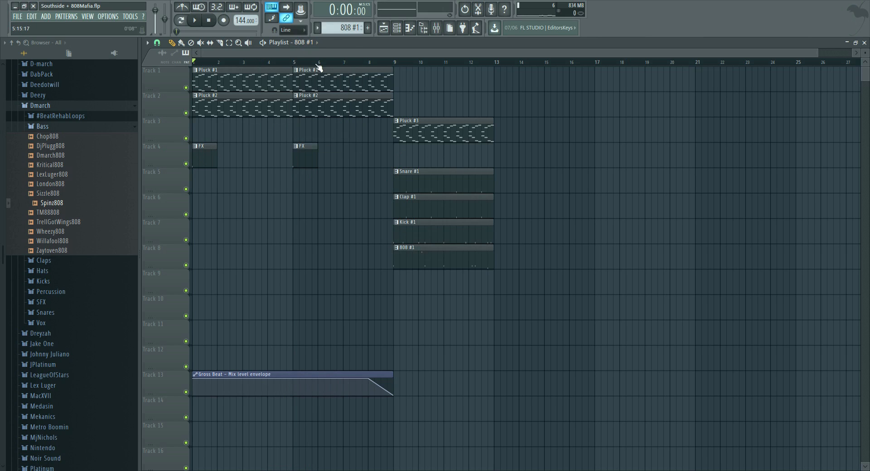
left_click(312, 42)
left_click(325, 146)
left_click(397, 281)
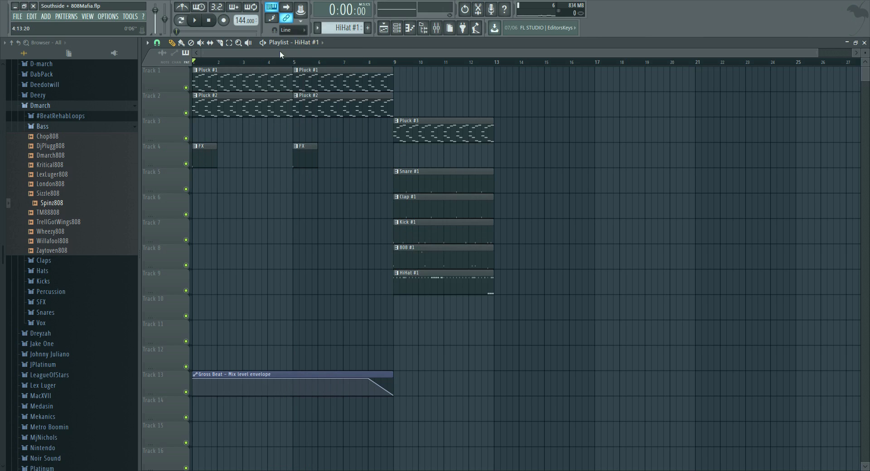
Move the Gross Beat automation clip to Track 10 and repeat all the clips starting at bar 9 three times, up to bar 25
scroll(283, 59, "down", 1)
left_click_drag(266, 372, 261, 296)
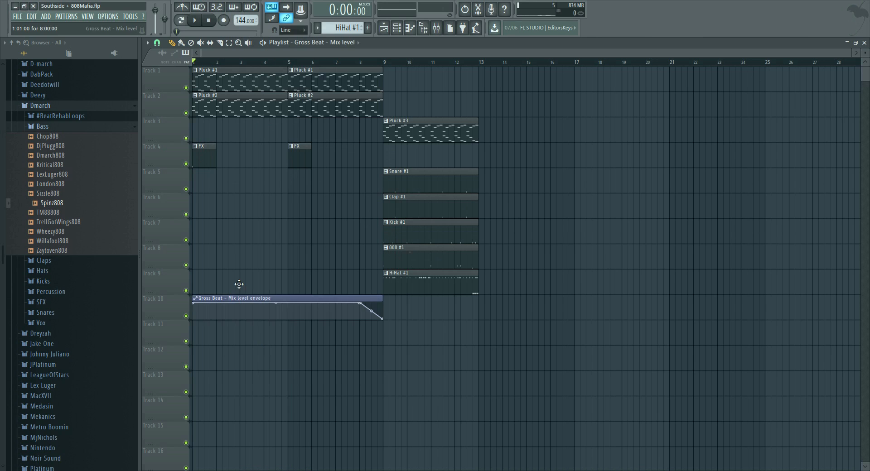
left_click_drag(445, 295, 393, 120)
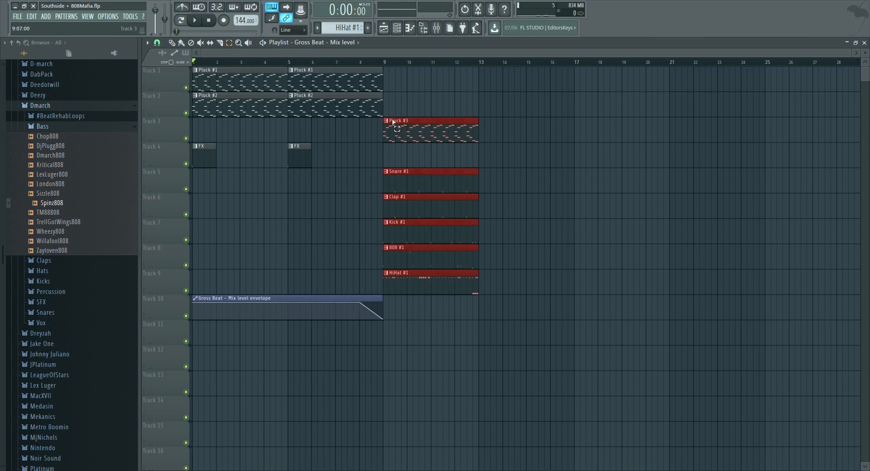
key("ctrl+b")
key("ctrl+b")
key("ctrl+b")
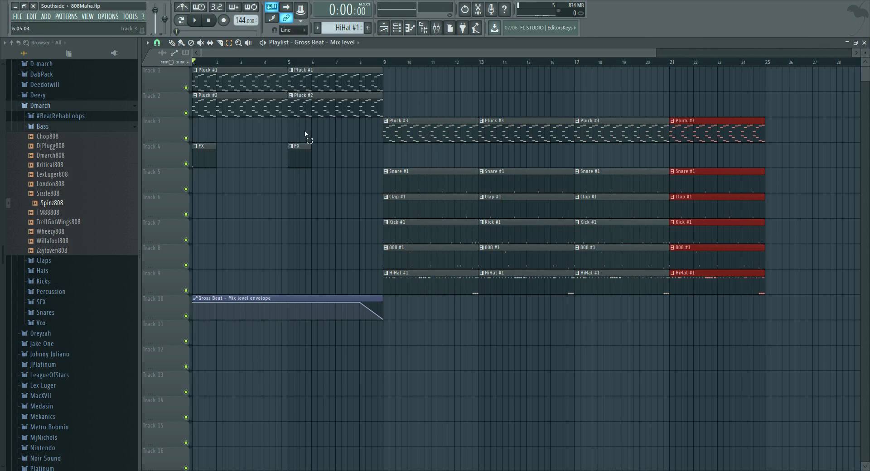
Delete the Kick #1 clip at bar 9 and start playback of the arrangement
left_click(412, 233)
right_click(412, 234)
key("space")
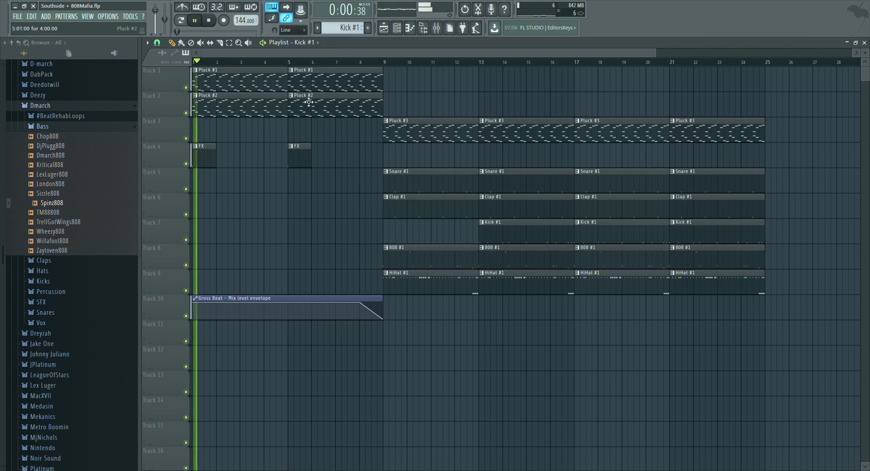
Replace the Pluck #3 clips at bars 9 and 13 with Pluck #1 clips on Track 1 and Pluck #2 clips on Track 2
left_click(336, 85)
left_click_drag(397, 81, 385, 84)
left_click(380, 101)
left_click(386, 105)
right_click(418, 132)
right_click(506, 138)
left_click(486, 112)
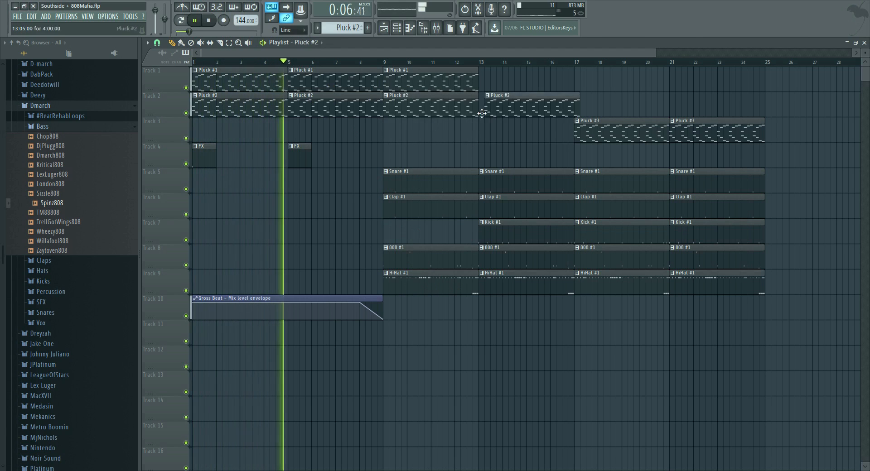
left_click_drag(489, 97, 483, 96)
left_click(473, 78)
left_click(483, 78)
Add an FX clip at bar 9 on Track 4 and delete the HiHat #1 clip starting at bar 9
left_click(299, 150)
left_click(394, 158)
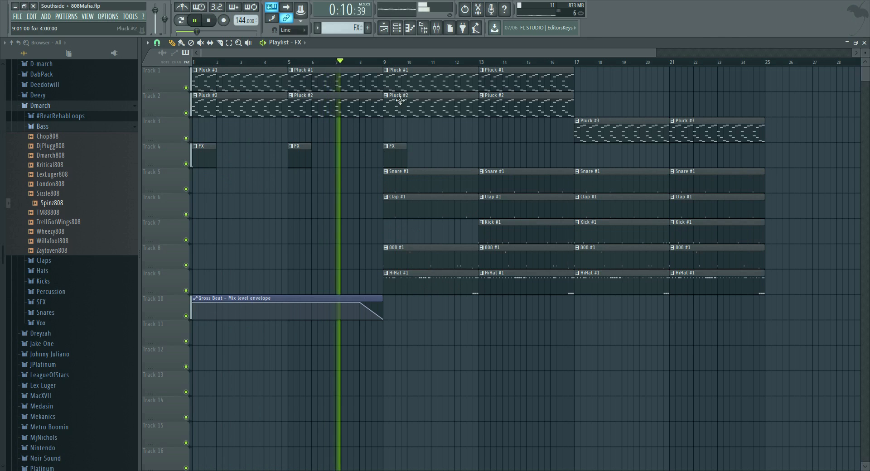
left_click_drag(385, 281, 402, 281)
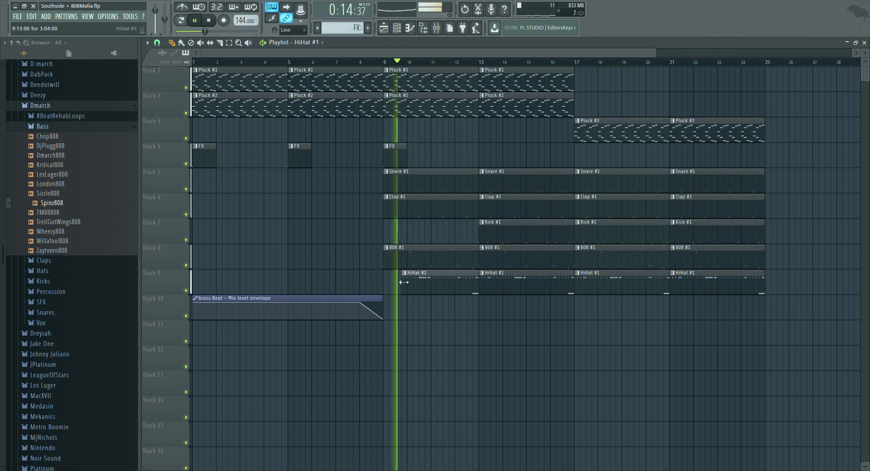
left_click(405, 282)
right_click(405, 283)
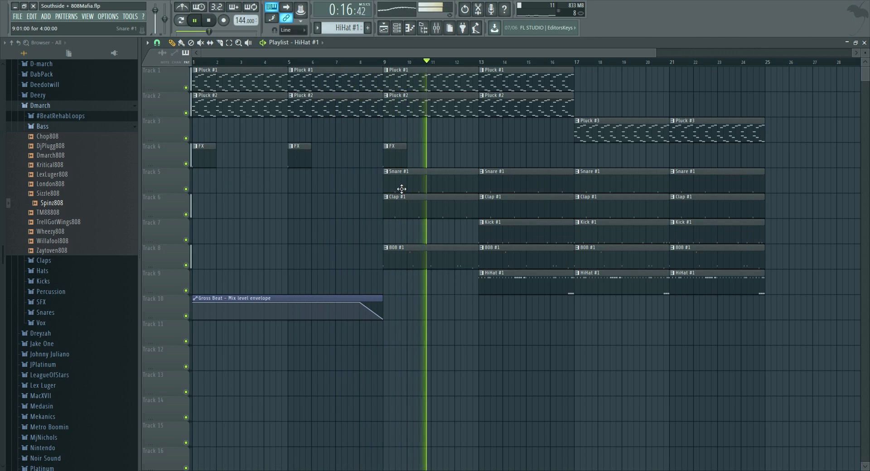
Delete the HiHat #1 and Kick #1 clips starting at bar 13
right_click(512, 286)
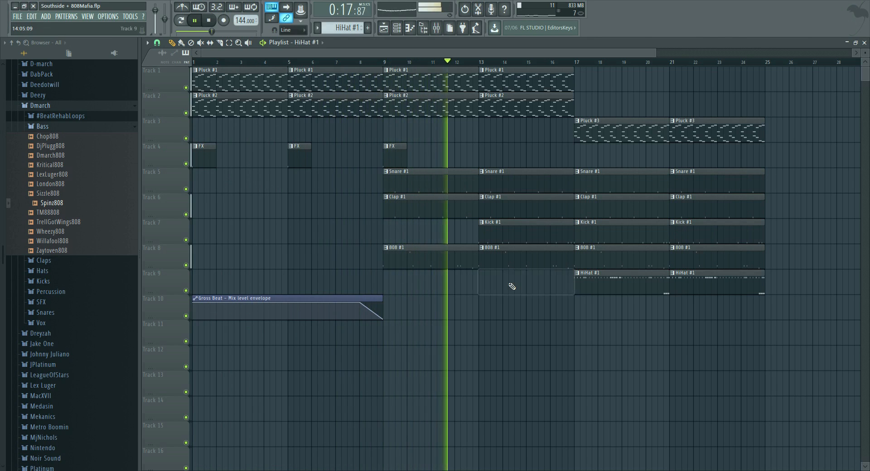
right_click(500, 229)
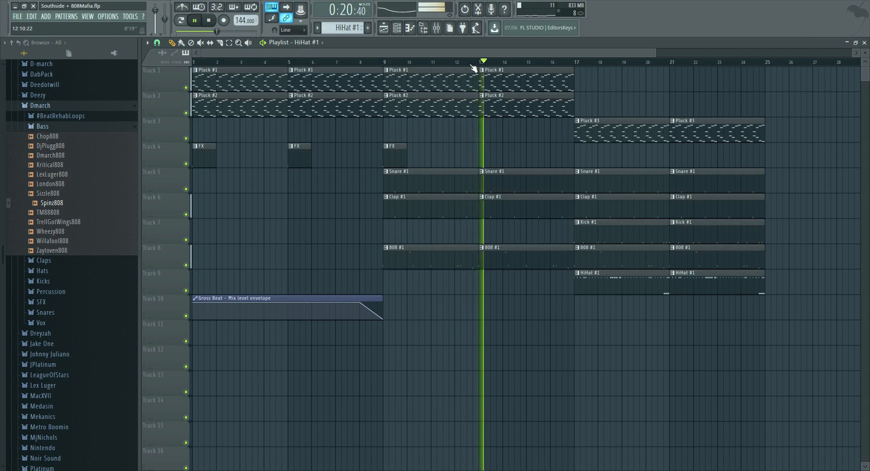
Replace the Pluck #3 clips at bars 17 and 21 with Pluck #1 clips on Track 1 and Pluck #2 clips on Track 2
scroll(471, 68, "down", 3)
left_click(453, 74)
left_click(482, 78)
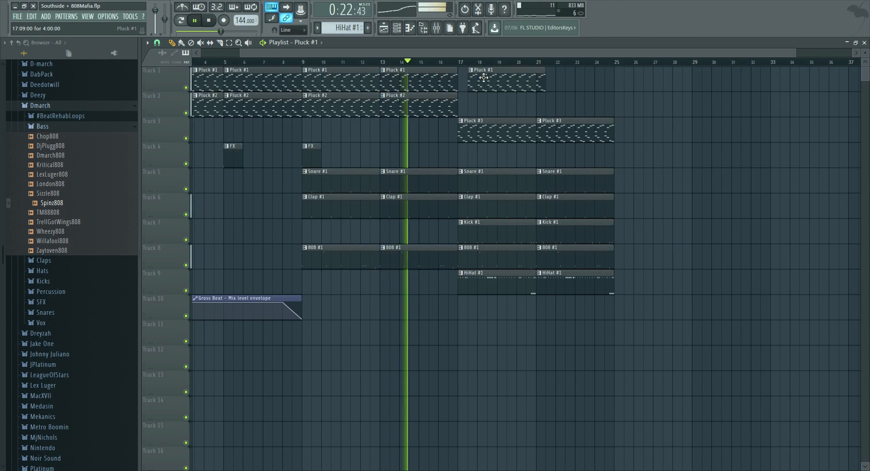
left_click(450, 103)
left_click(468, 108)
right_click(469, 127)
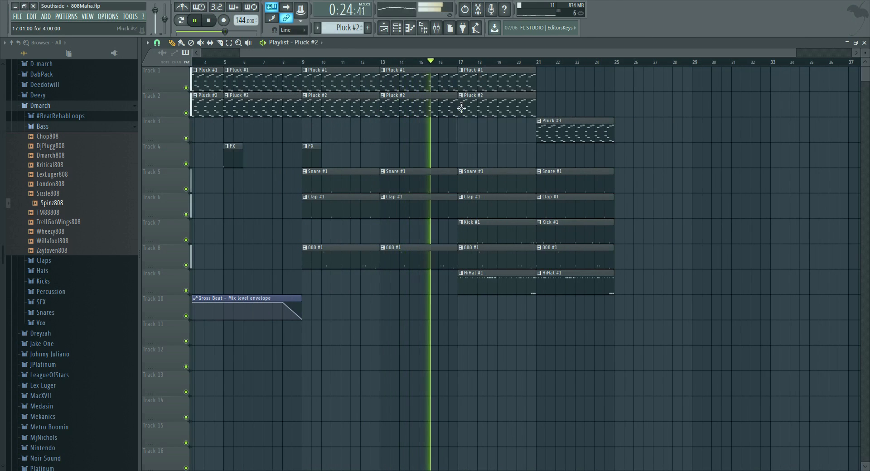
left_click(541, 108)
left_click(530, 82)
left_click_drag(548, 80, 541, 80)
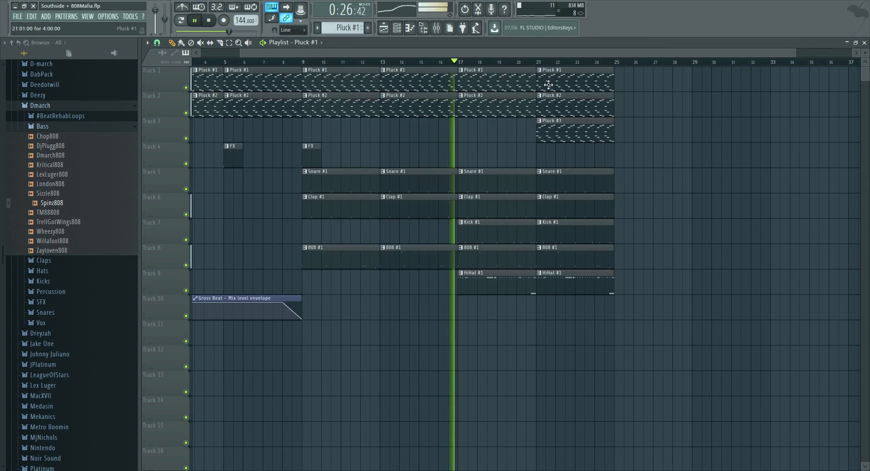
right_click(565, 122)
Add two Pluck #3 clips on Track 3, position them at bars 17 and 21, and stop playback
scroll(518, 70, "down", 2)
left_click(344, 27)
left_click(335, 97)
left_click(601, 130)
left_click(668, 130)
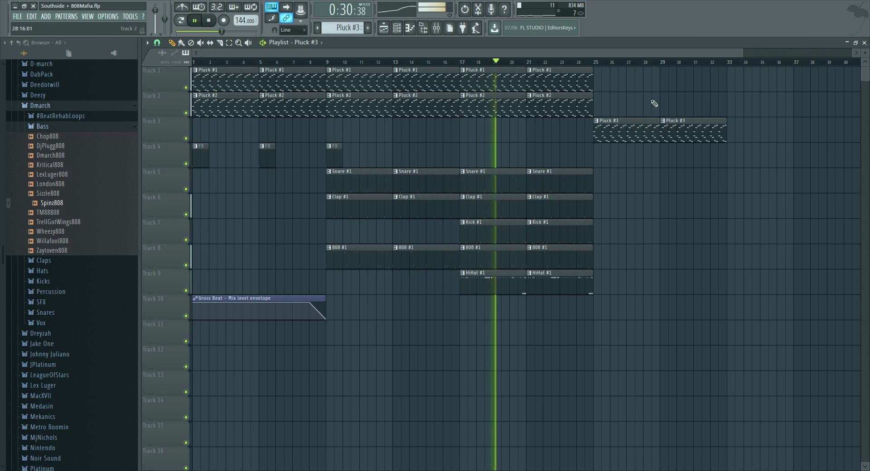
scroll(592, 64, "down", 2)
left_click_drag(550, 130, 446, 131)
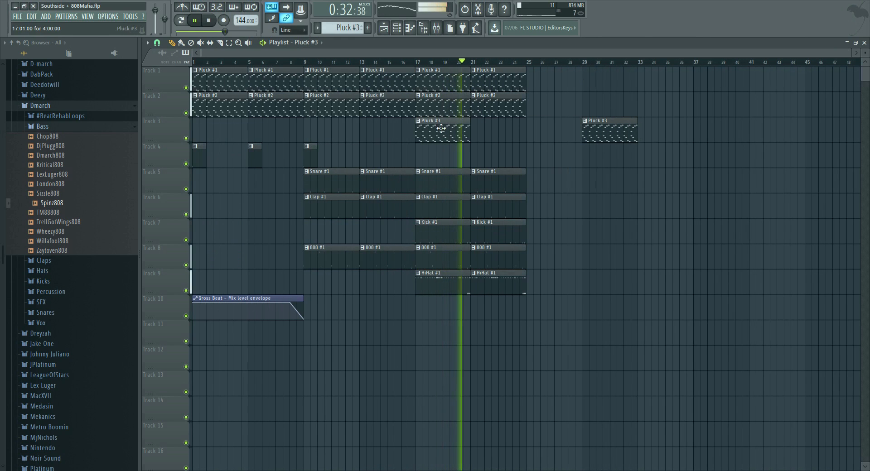
left_click_drag(597, 129, 489, 121)
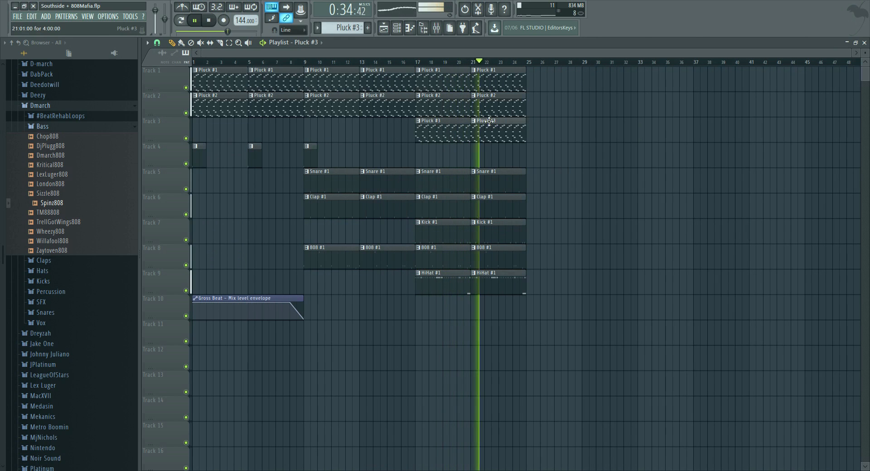
key("space")
Duplicate the clips on Tracks 3 to 9 between bars 17 and 25 so the copies start at bar 25
scroll(480, 62, "up", 1)
left_click(229, 43)
left_click_drag(560, 313, 486, 136)
key("ctrl+b")
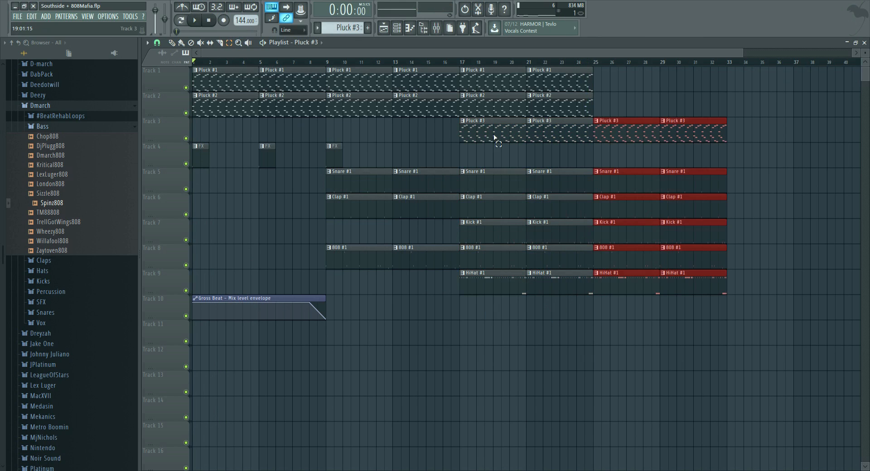
Add an FX clip at bar 17 on Track 4 and collapse the open sample folders in the browser
scroll(331, 63, "down", 1)
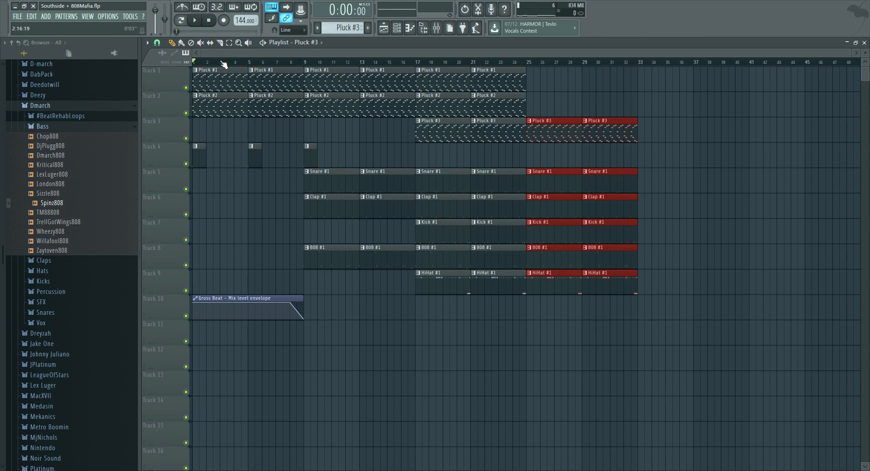
left_click_drag(209, 55, 205, 53)
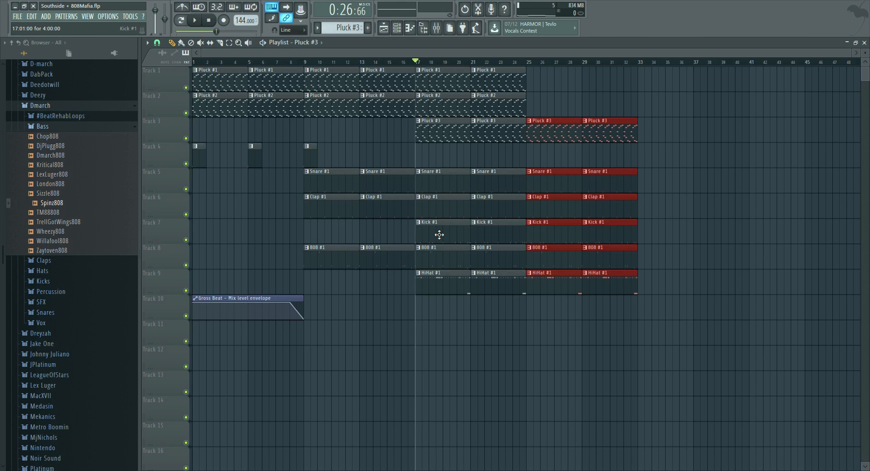
left_click(310, 153)
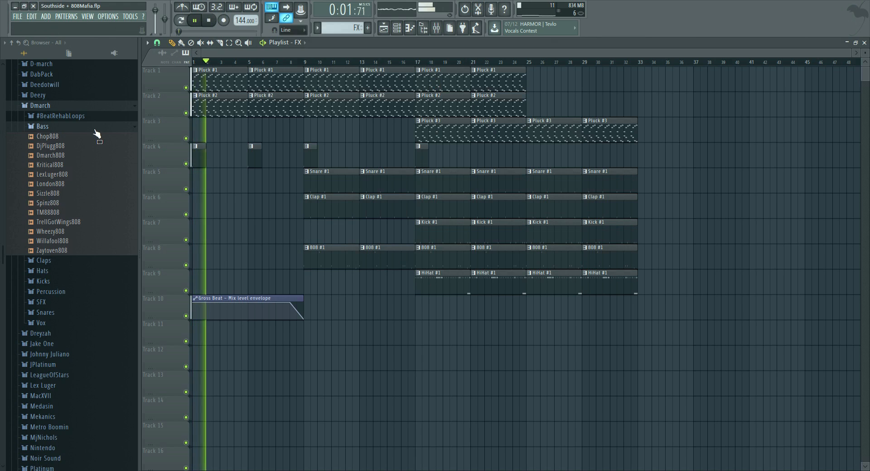
left_click(92, 127)
left_click(11, 42)
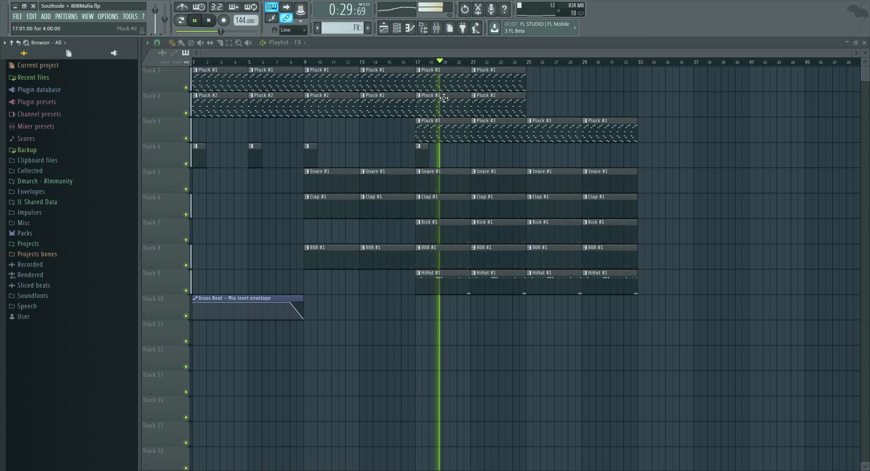
Delete the Pluck #1 clips at bars 17 and 21 on Track 1
right_click(443, 82)
right_click(500, 82)
scroll(454, 66, "up", 2)
scroll(448, 53, "down", 3)
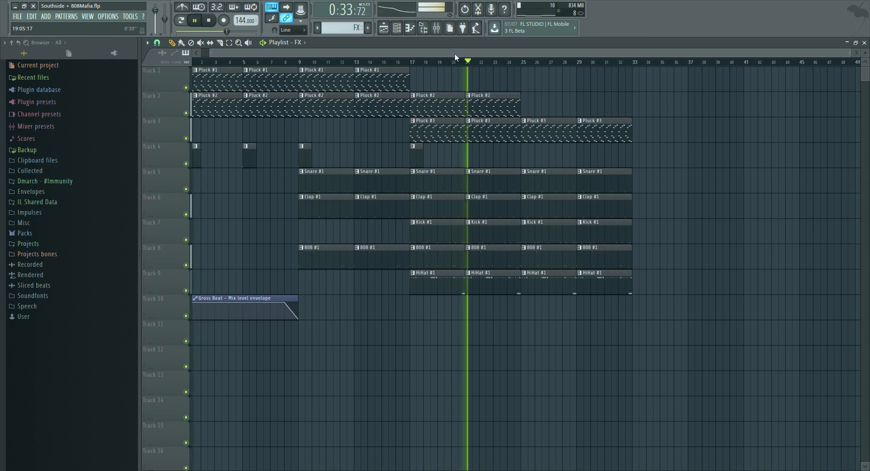
Inspect the channel rack's mixer routing and the mixer levels during playback, and return to the playlist
left_click(397, 28)
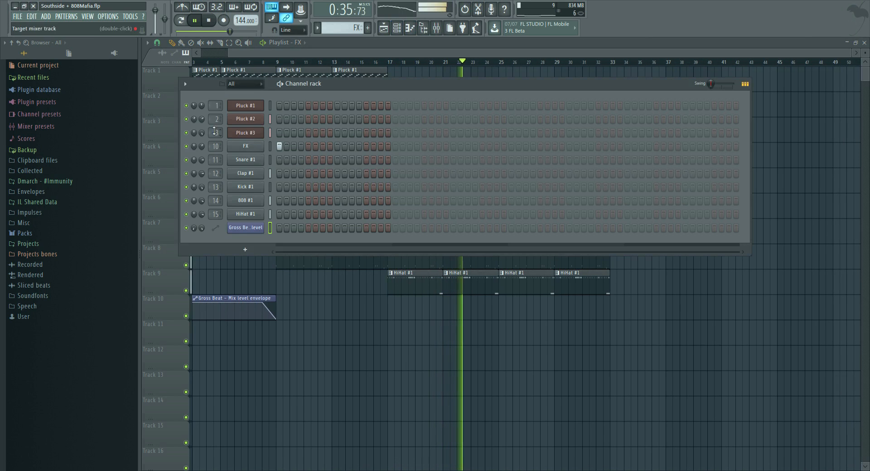
key("F9")
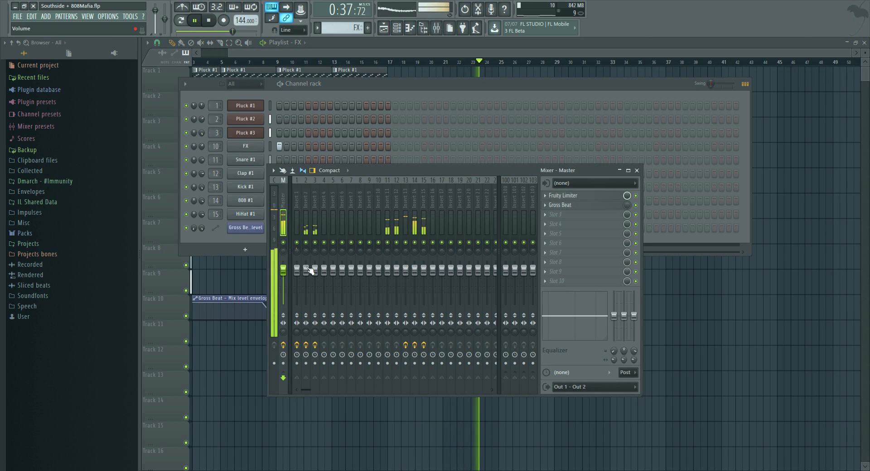
key("F9")
key("F6")
left_click_drag(453, 52, 426, 51)
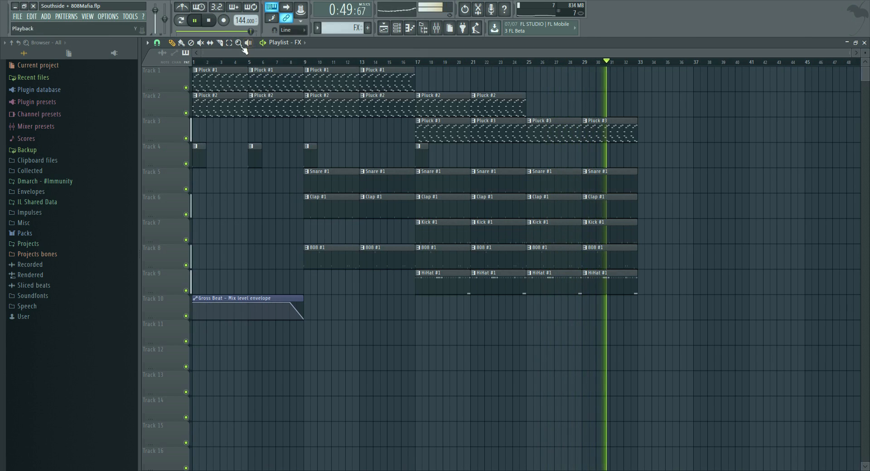
Copy the clips on Tracks 2 to 9 from the section at bar 17 to bars 33 and 37, and play from about bar 31
left_click_drag(617, 308, 599, 283)
left_click_drag(420, 342, 402, 266)
left_click_drag(445, 310, 447, 310)
left_click_drag(441, 333, 497, 85)
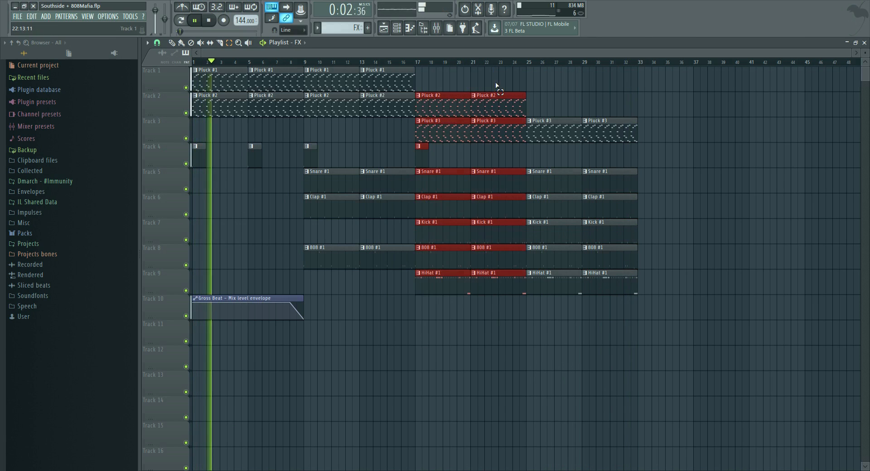
key("ctrl+b")
key("ctrl+b")
left_click(617, 63)
Delete the FX clip at bar 37 and replace the Pluck #3 clips at bars 33 and 37 with Pluck #1 clips on Track 1
left_click(695, 154)
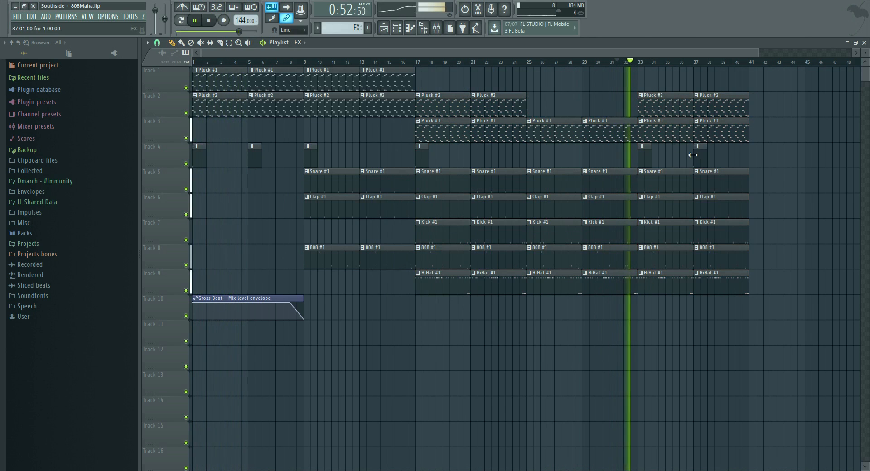
right_click(699, 151)
left_click_drag(671, 132, 671, 78)
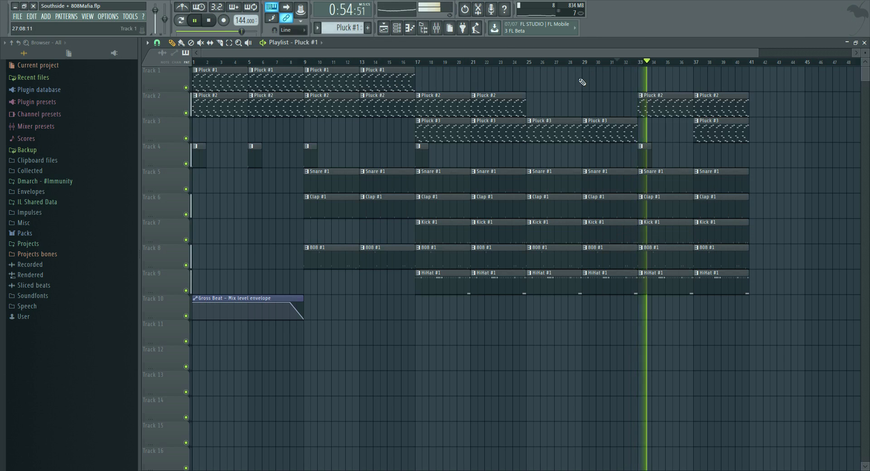
left_click(717, 78)
right_click(719, 130)
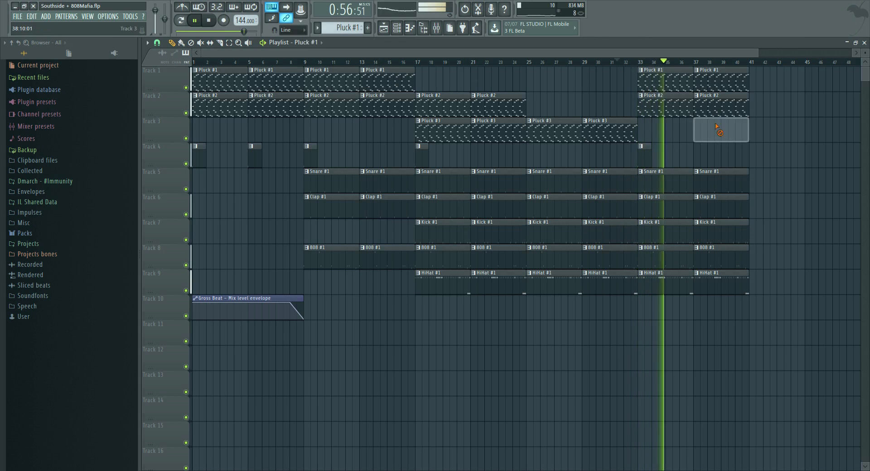
Add Pluck #3 clips at bars 33 and 37 on Track 3
scroll(613, 64, "down", 1)
scroll(615, 67, "down", 1)
left_click(566, 127)
left_click(581, 131)
left_click_drag(641, 132, 637, 132)
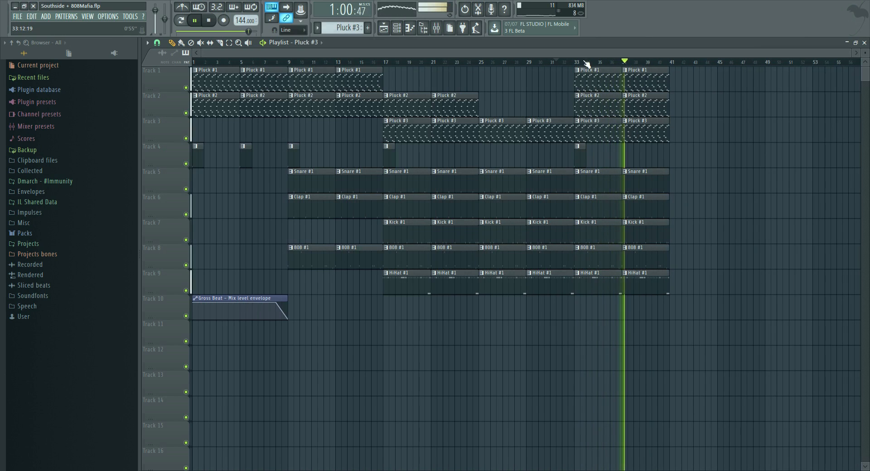
Select all clips on Tracks 1 to 9 and duplicate them twice, extending the arrangement to bar 121
left_click(219, 43)
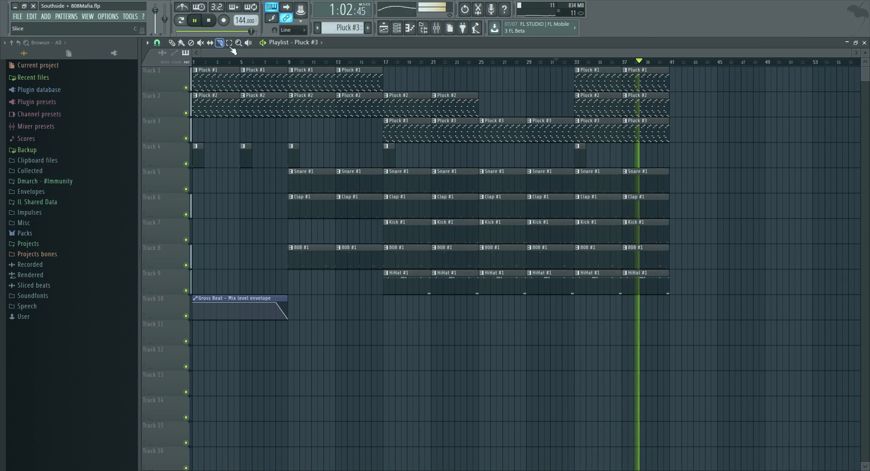
left_click_drag(647, 293, 193, 7)
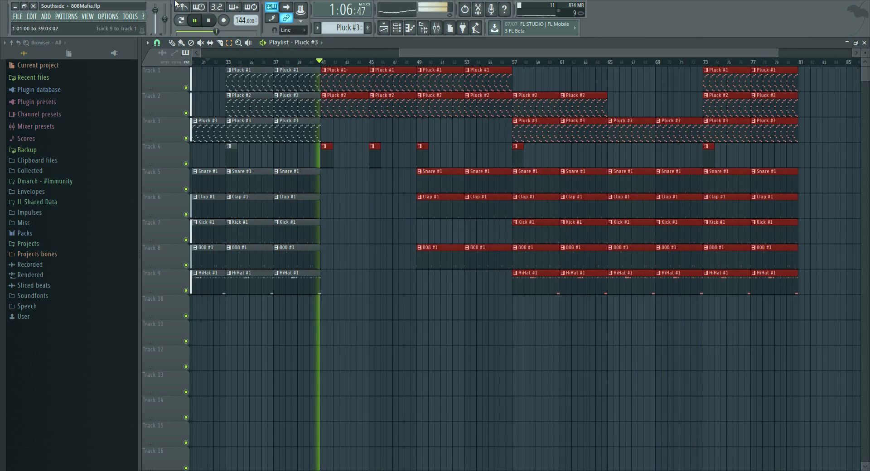
key("ctrl+b")
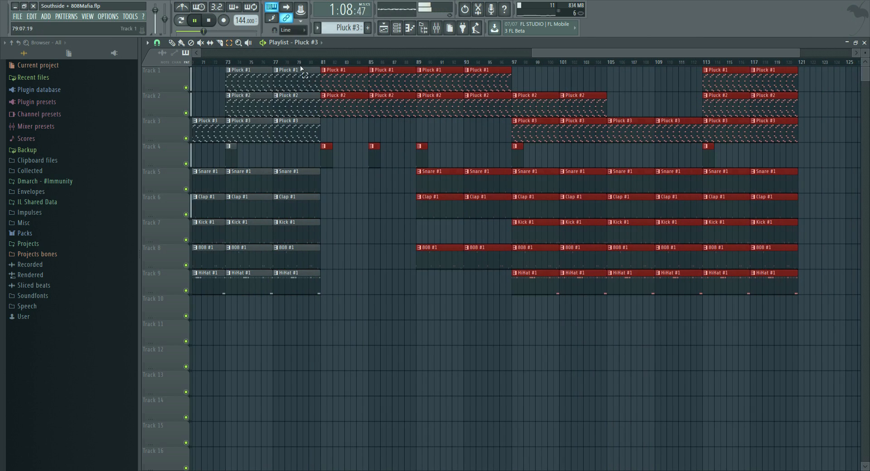
scroll(299, 68, "down", 5)
Extend the Gross Beat automation on Track 10 to bar 121, with 100% from bars 41 and 81 and 0% from bars 49 and 89
left_click(172, 43)
key("space")
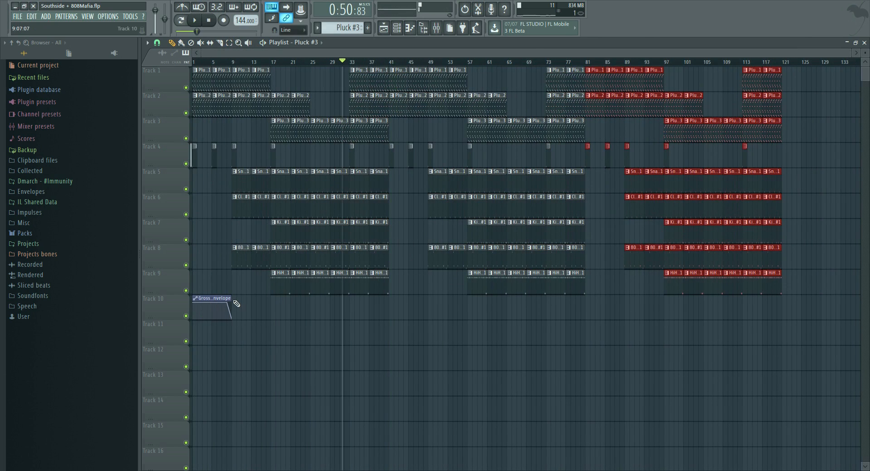
left_click_drag(231, 308, 397, 307)
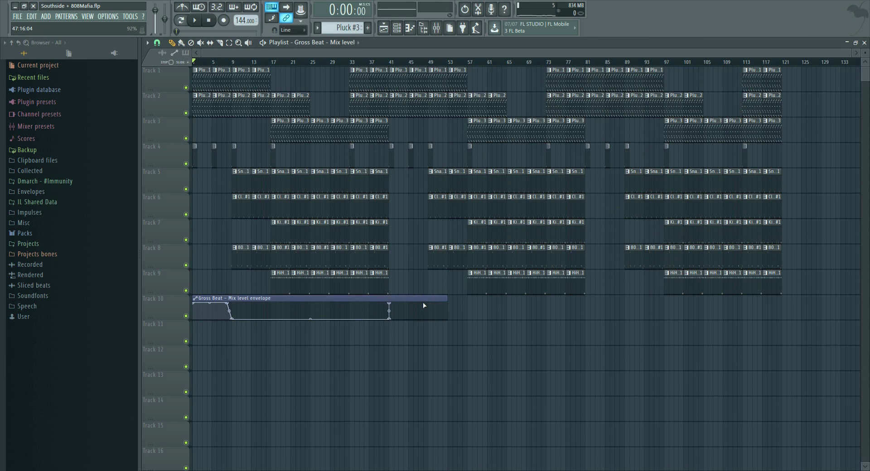
right_click(424, 306)
key("ctrl+z")
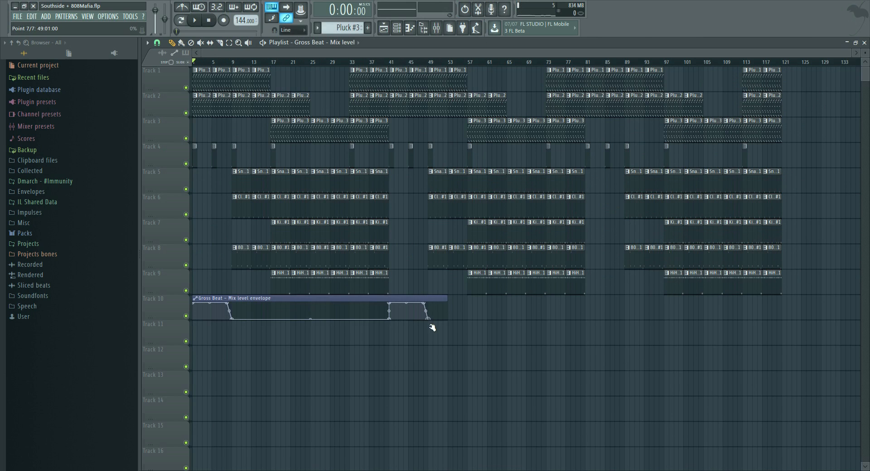
left_click_drag(448, 308, 627, 302)
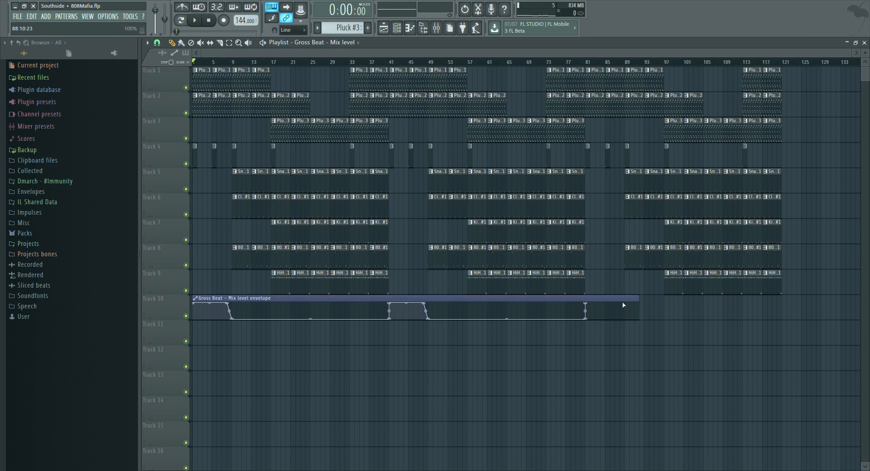
left_click_drag(638, 299, 778, 302)
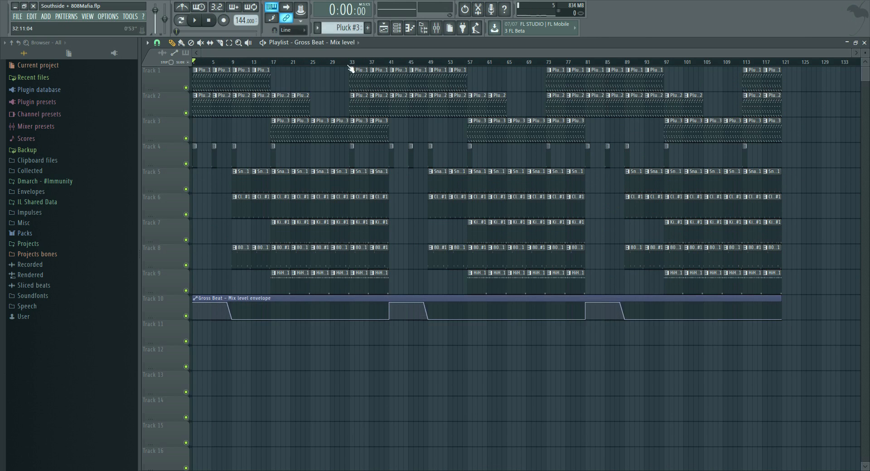
Try Pluck #3 in place of Pluck #1 at bar 1, and restore the original pluck clips there
scroll(328, 66, "up", 3)
scroll(317, 68, "left", 4)
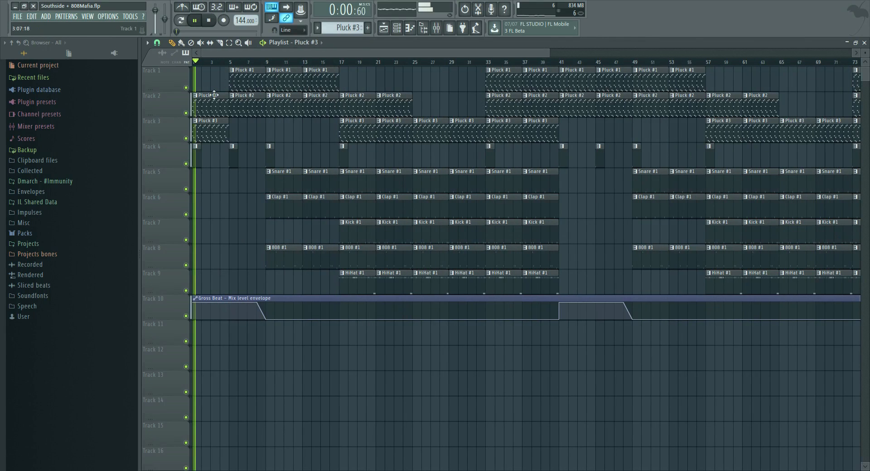
key("ctrl+z")
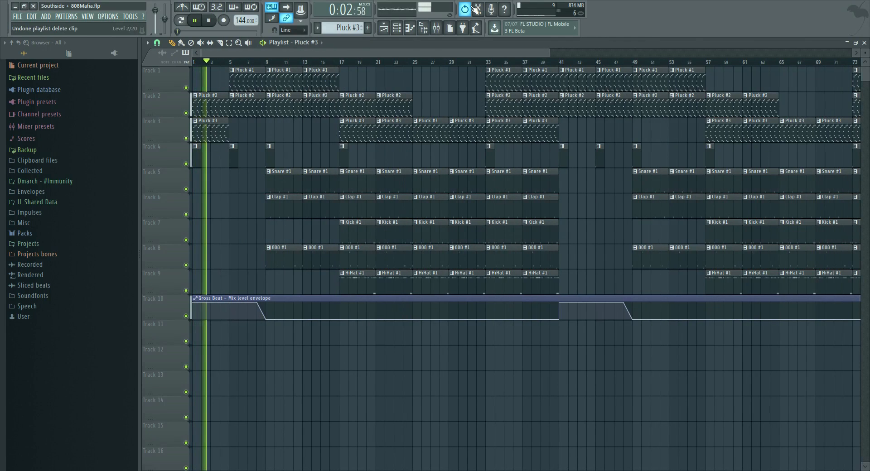
key("space")
right_click(207, 105)
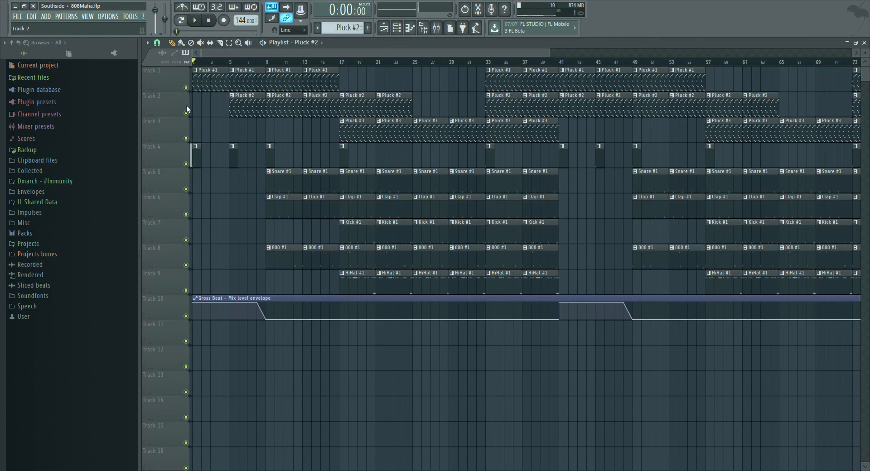
Add a HiHat #1 clip on Track 9 and a Kick #1 clip on Track 7, both at bar 53
scroll(254, 61, "down", 3)
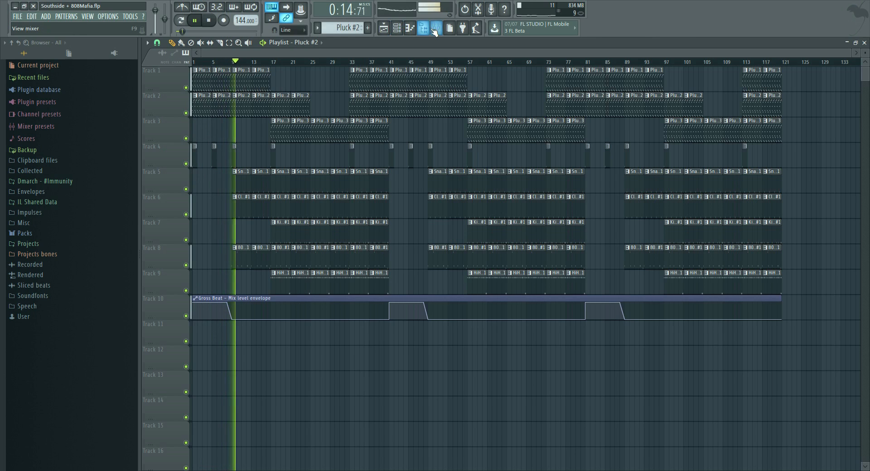
left_click(380, 284)
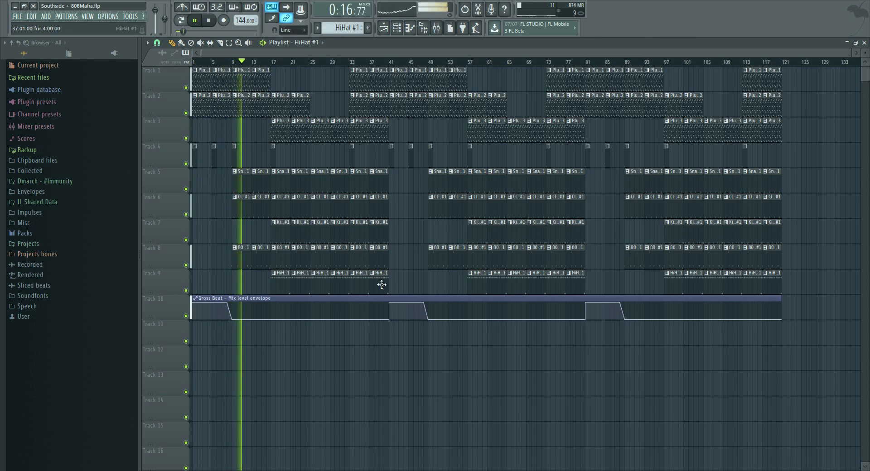
left_click(430, 281)
left_click(453, 277)
left_click_drag(460, 280, 456, 280)
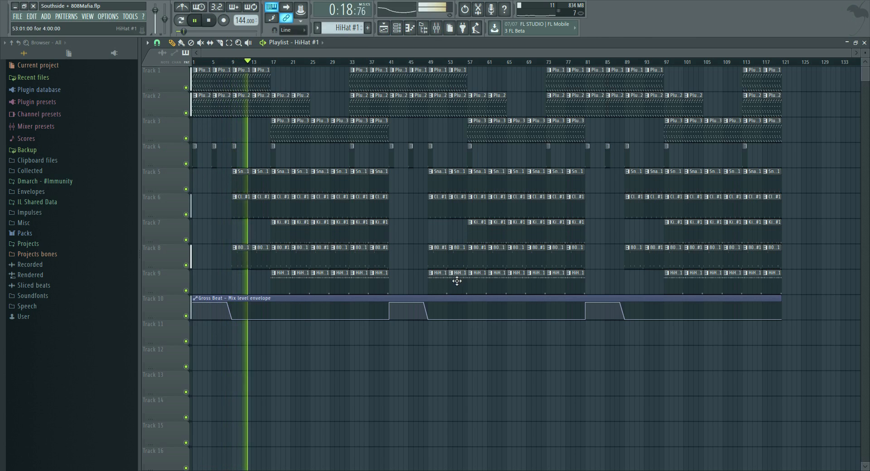
left_click(475, 230)
right_click(434, 281)
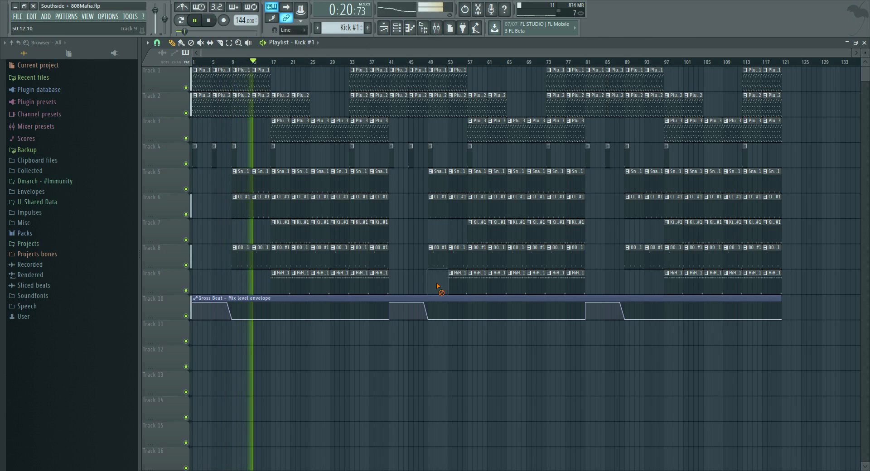
left_click(461, 233)
left_click_drag(461, 233, 456, 233)
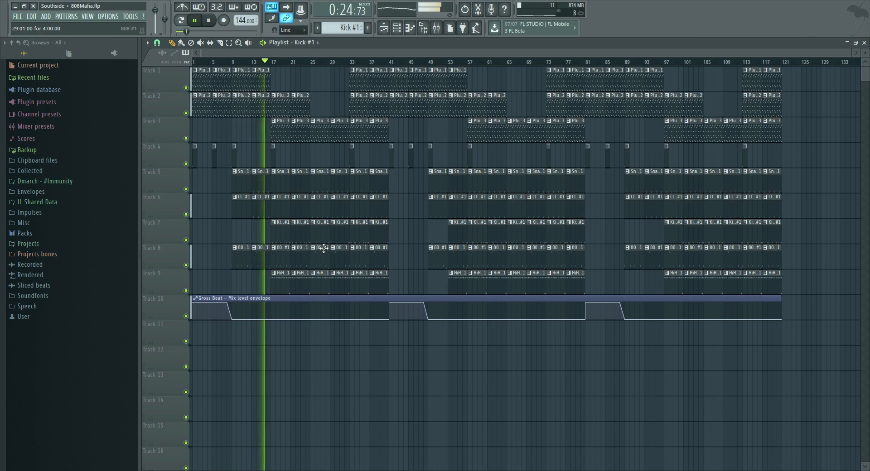
Extend the Gross Beat mix level automation clip on Track 10 to bar 125
scroll(254, 64, "up", 5)
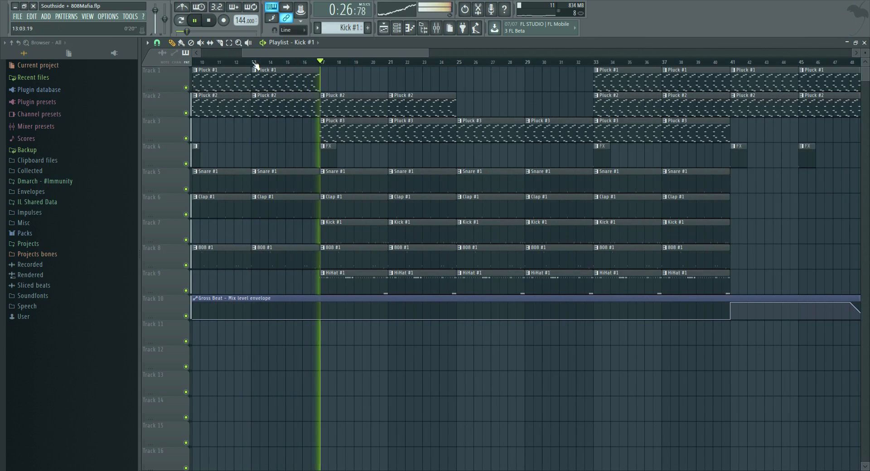
scroll(255, 66, "down", 5)
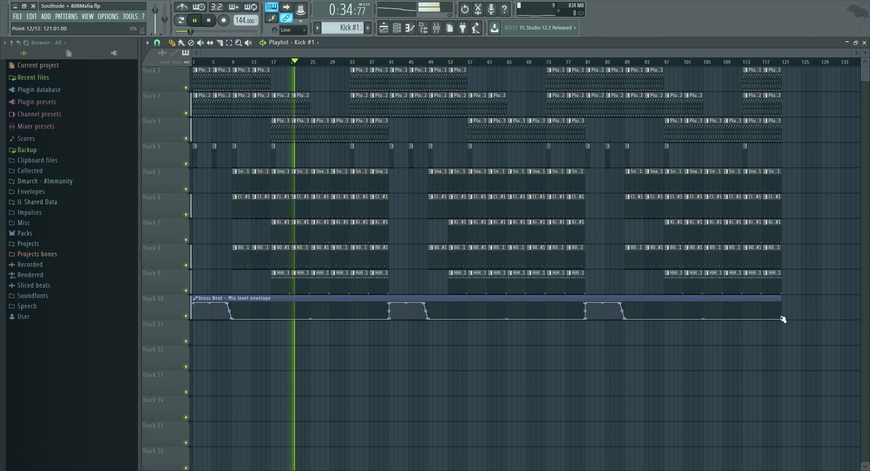
left_click_drag(781, 299, 800, 300)
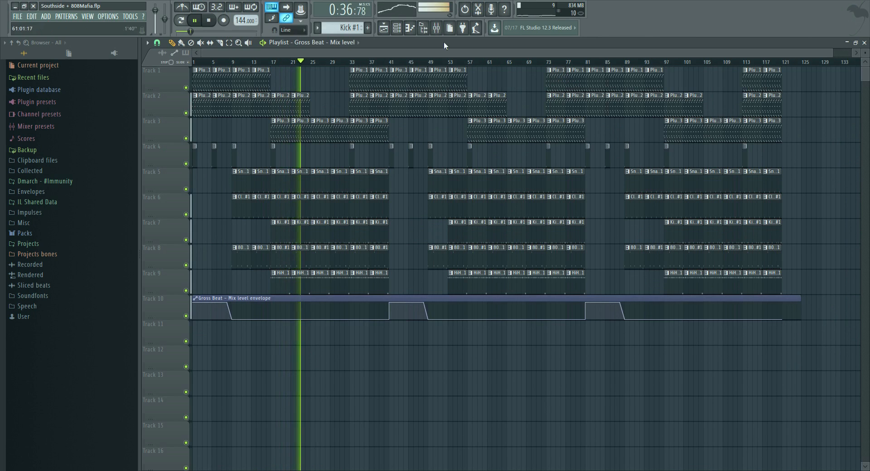
Add Pluck #1 clips on Track 1 at bars 25, 29, 65, 69, 105 and 109
scroll(409, 67, "down", 2)
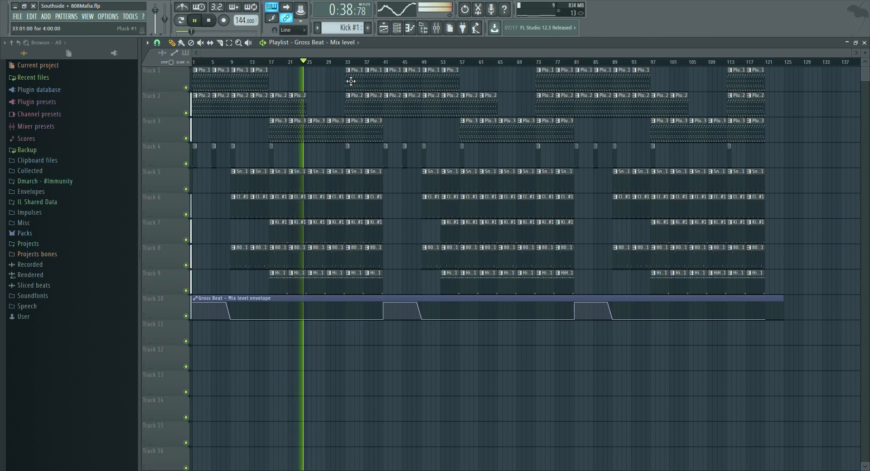
left_click(322, 79)
left_click(334, 79)
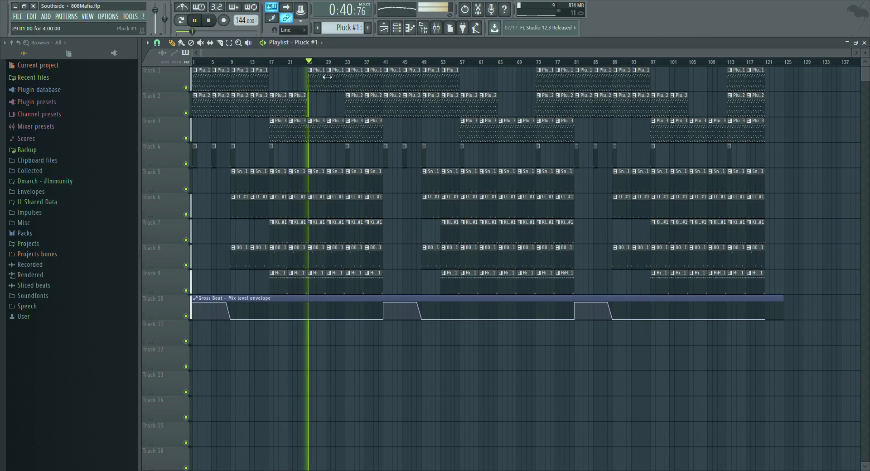
left_click(502, 79)
left_click(521, 78)
left_click(691, 79)
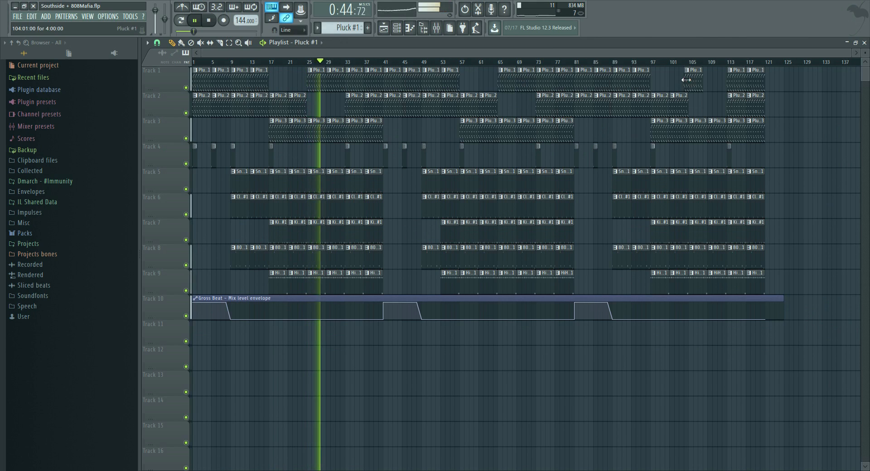
left_click(715, 81)
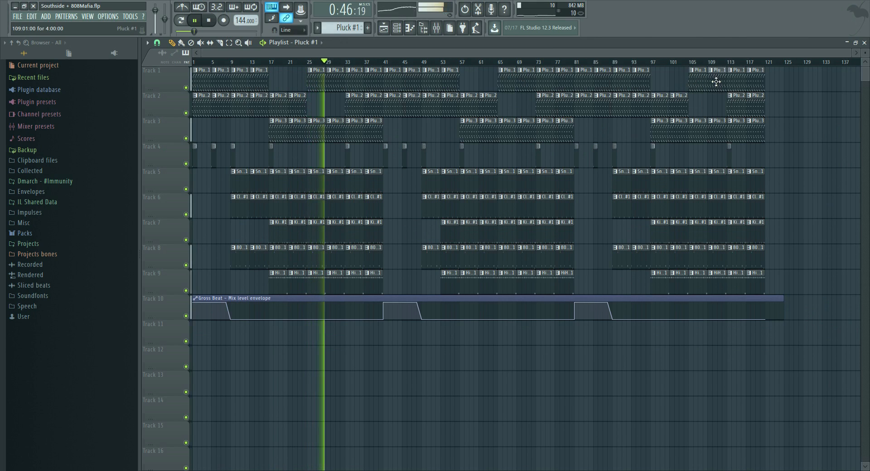
Try a Pluck #2 clip at bar 29 and the omission of Pluck #3 at bars 33 and 37, and restore the original clips
left_click(328, 104)
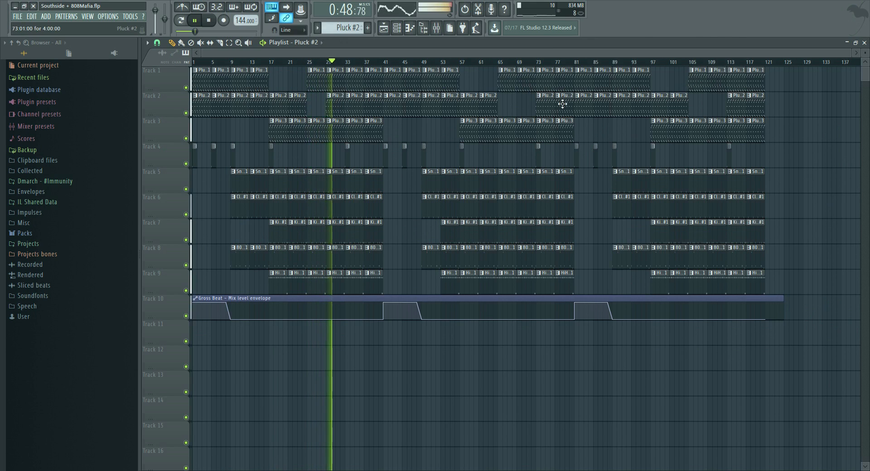
right_click(335, 103)
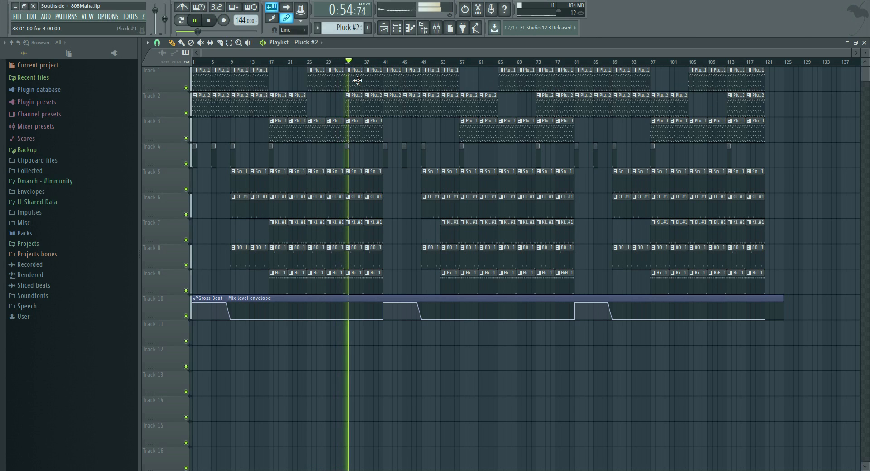
right_click(356, 126)
right_click(379, 121)
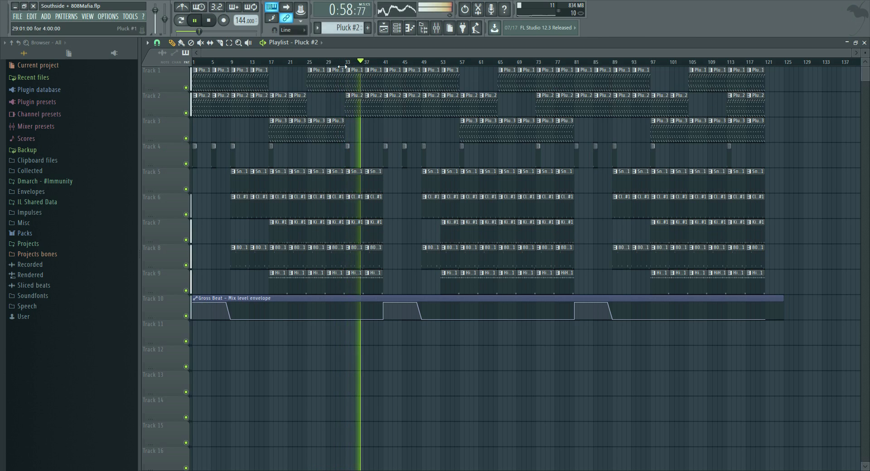
left_click(356, 127)
left_click(369, 124)
Remove the Pluck #1 clips at bars 33, 37, 113 and 117 on Track 1 and stop playback
right_click(373, 79)
right_click(356, 79)
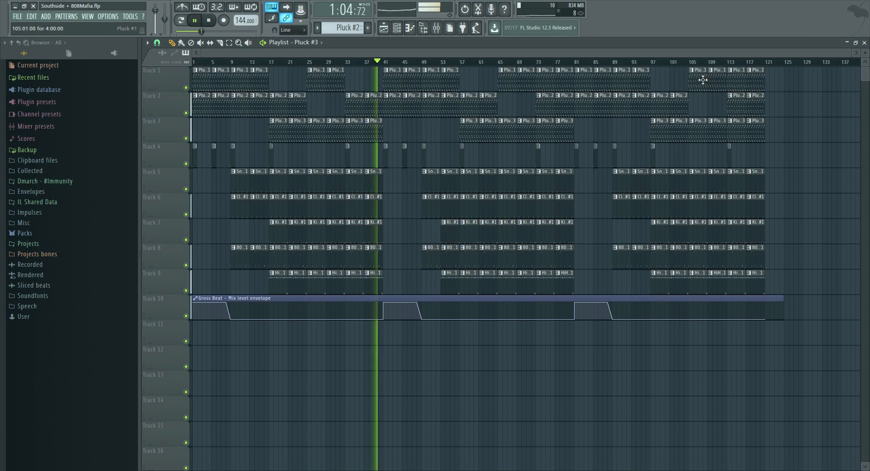
right_click(736, 81)
right_click(754, 81)
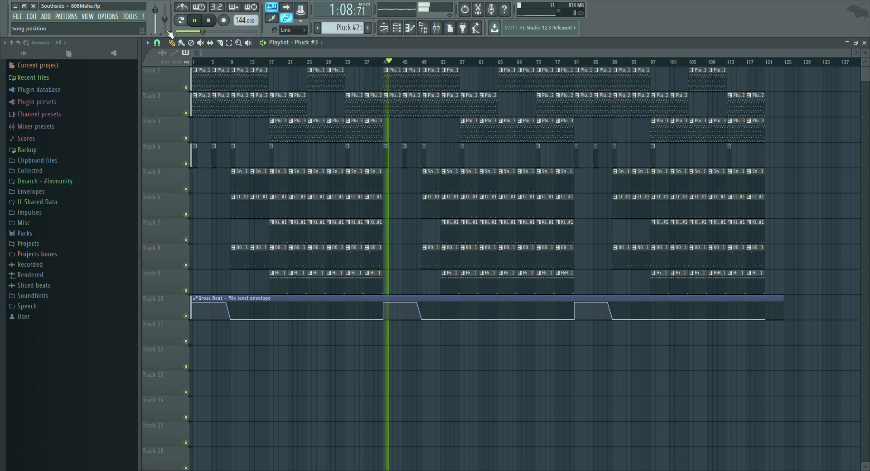
left_click(209, 20)
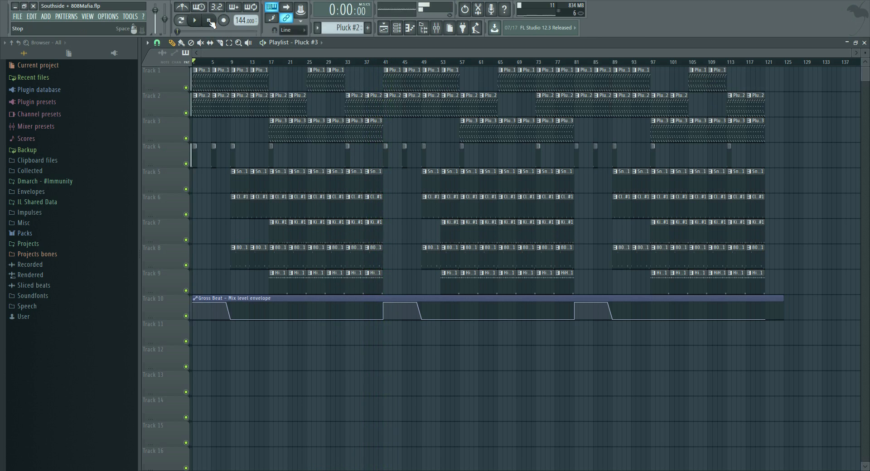